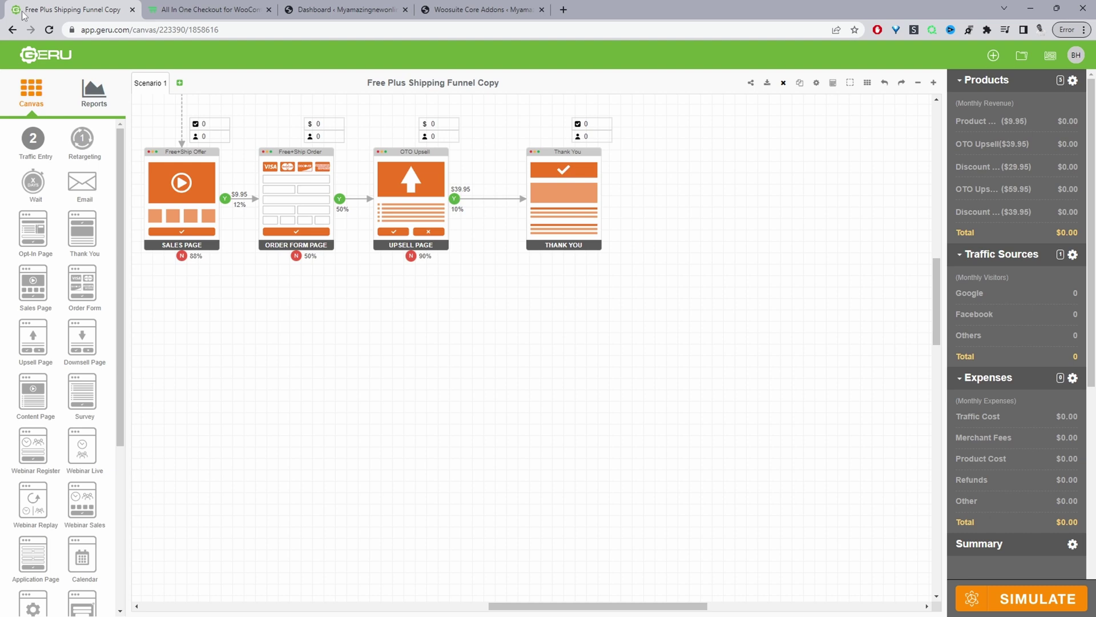
# Look over the Woosuite All In One Checkout plugin page, then return to the WordPress Dashboard
pyautogui.click(235, 10)
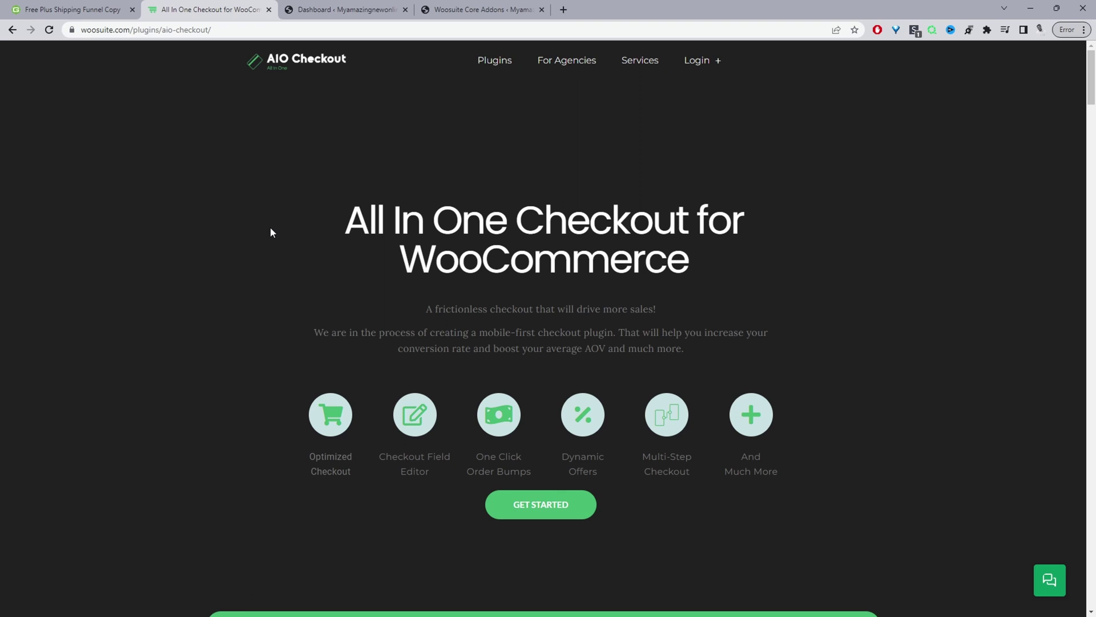
pyautogui.hotkey('ctrl', 'Tab')
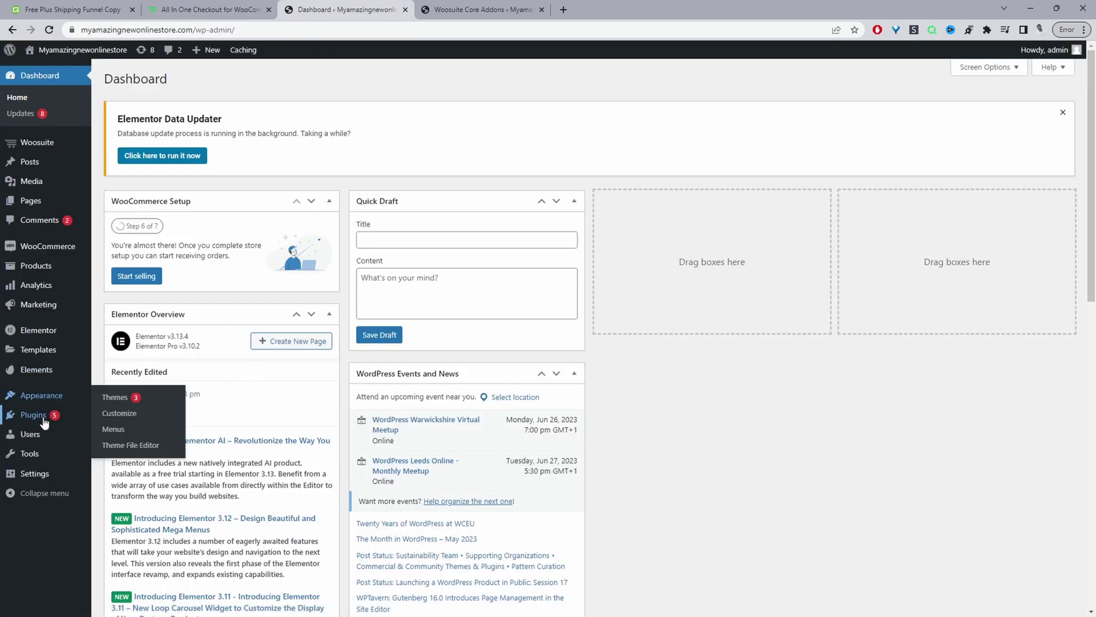
# Confirm on the Woosuite Addons page that All in One Checkout and its Pro addon are enabled
pyautogui.moveTo(54, 421)
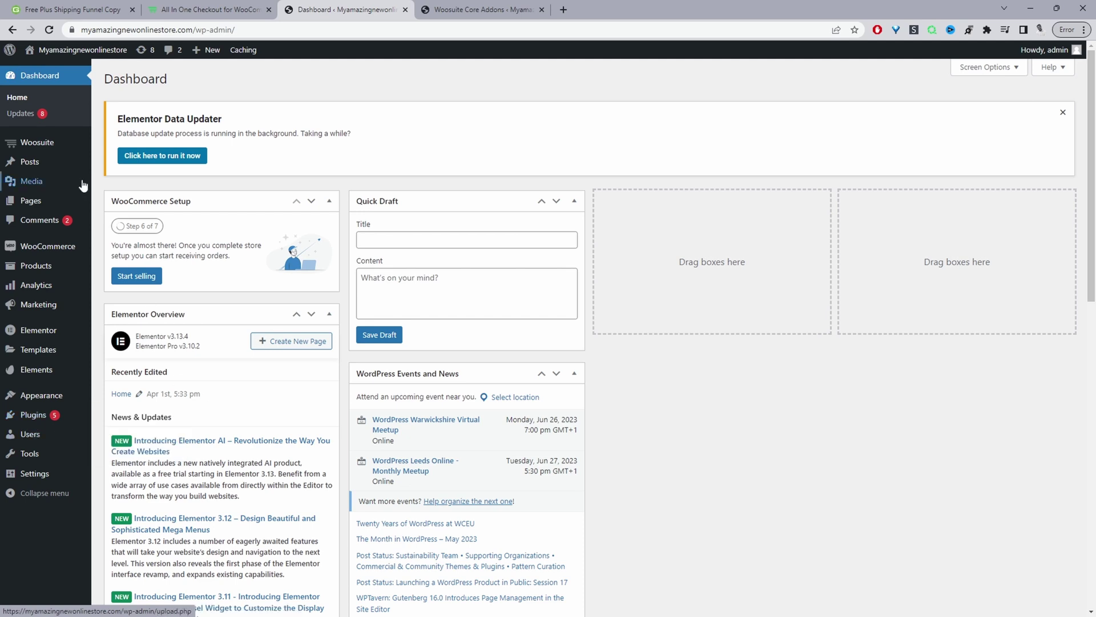
pyautogui.moveTo(45, 147)
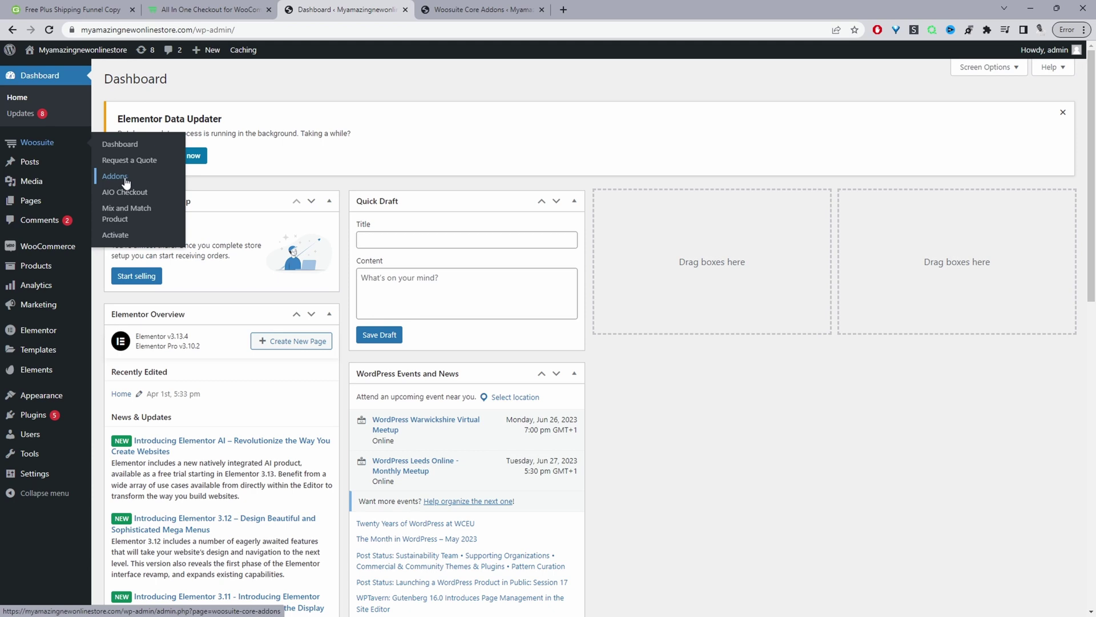
pyautogui.click(451, 10)
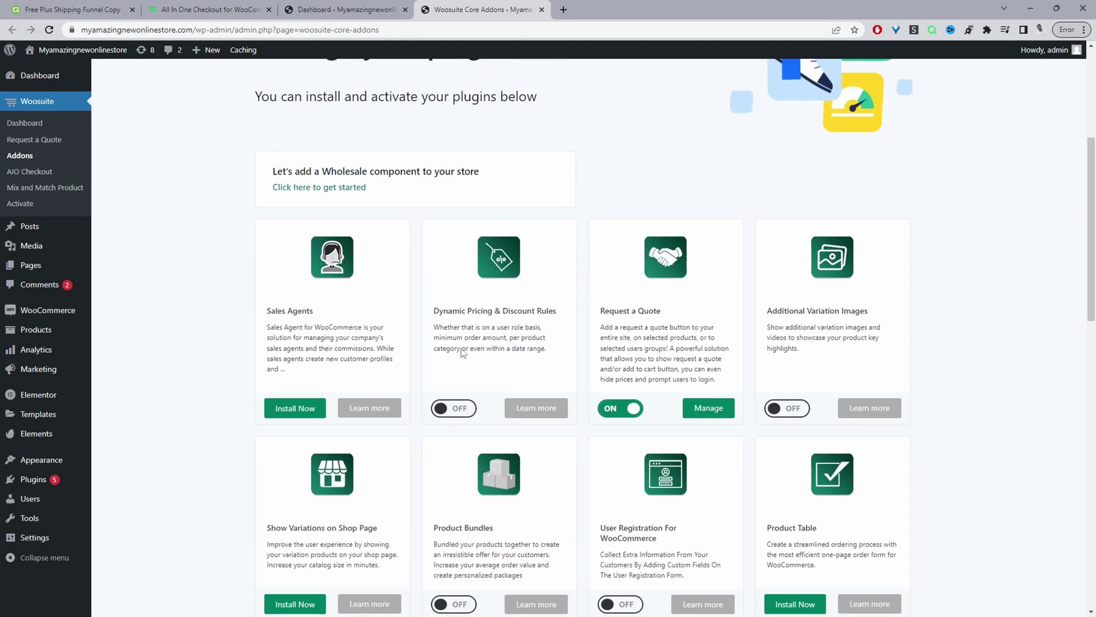
pyautogui.scroll(-14, 463, 352)
pyautogui.scroll(-3, 463, 352)
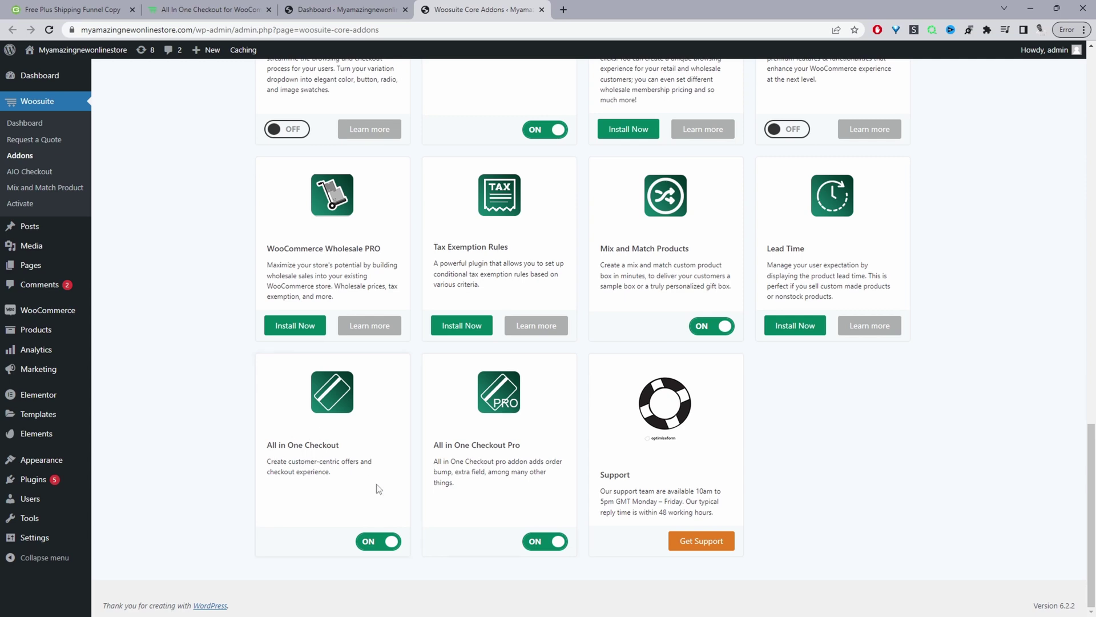
pyautogui.moveTo(490, 429); pyautogui.dragTo(493, 445)
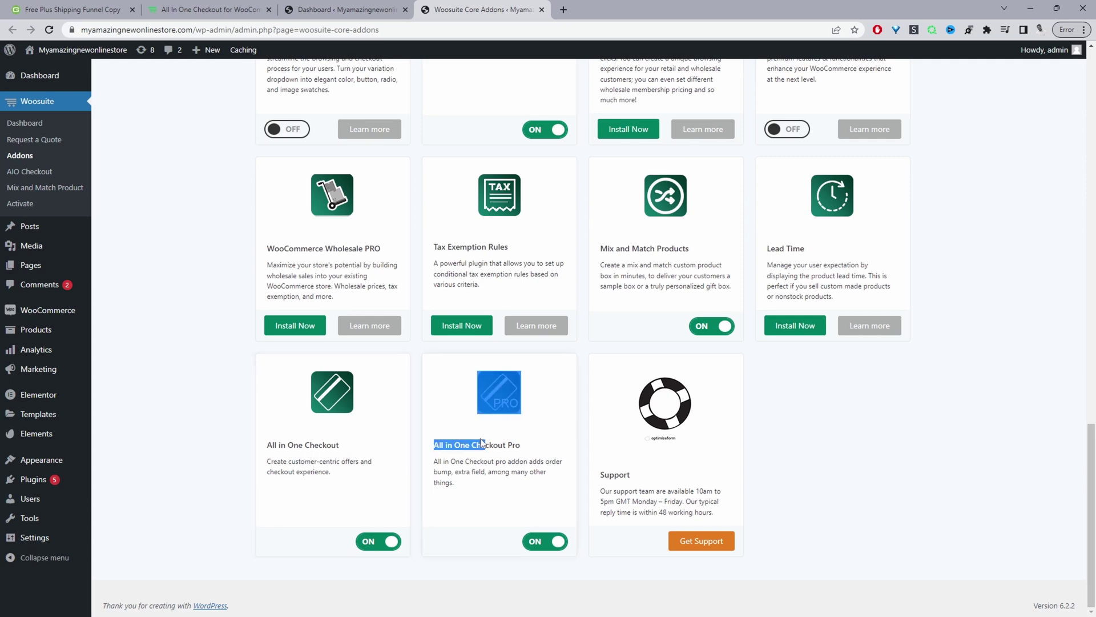
pyautogui.click(551, 449)
pyautogui.scroll(1, 465, 500)
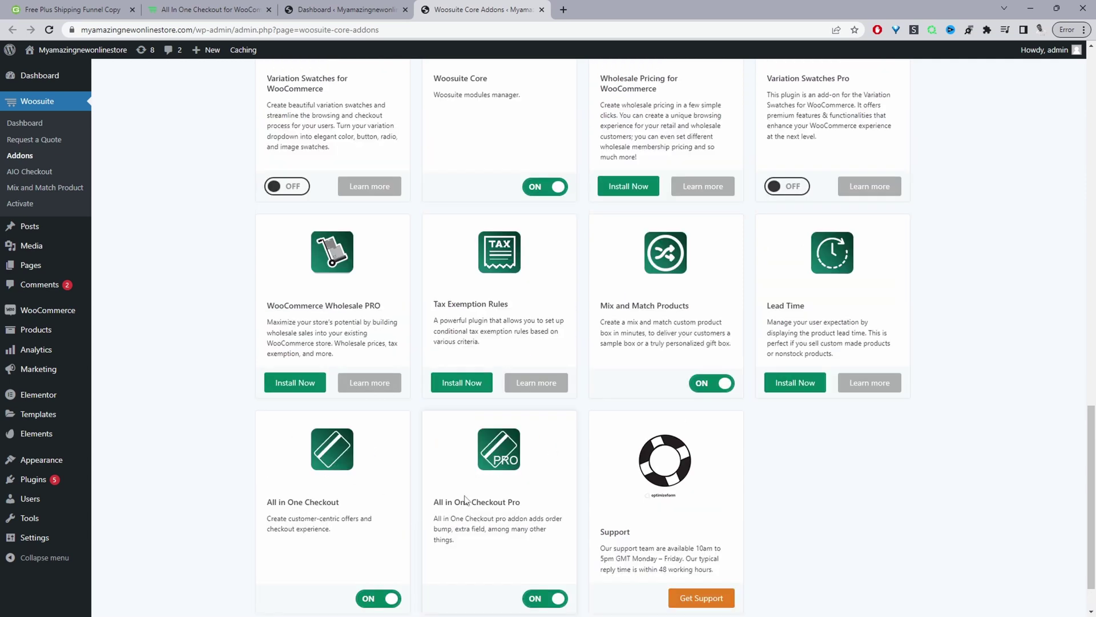
pyautogui.moveTo(74, 317)
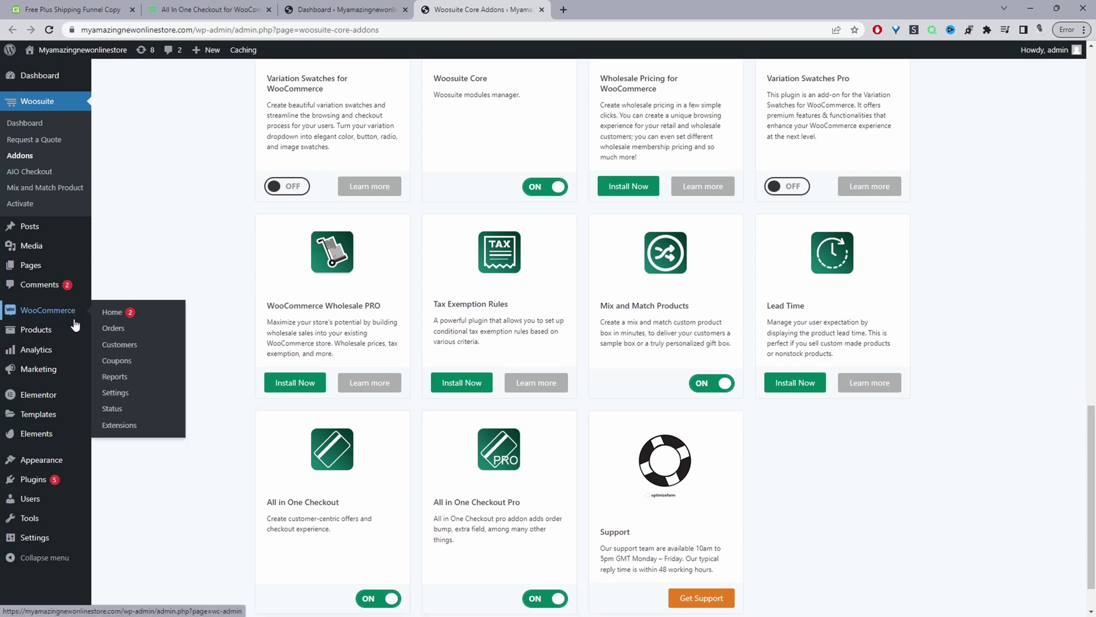
pyautogui.moveTo(45, 483)
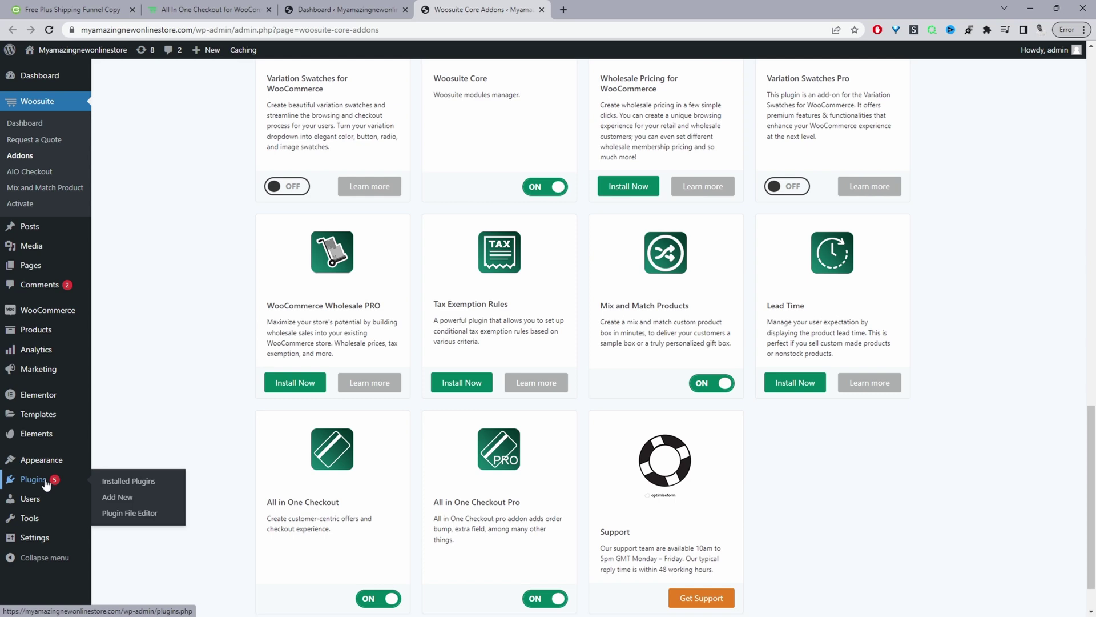
# Search Add Plugins for 'woo' in a new tab to confirm WooCommerce is active
pyautogui.middleClick(46, 483)
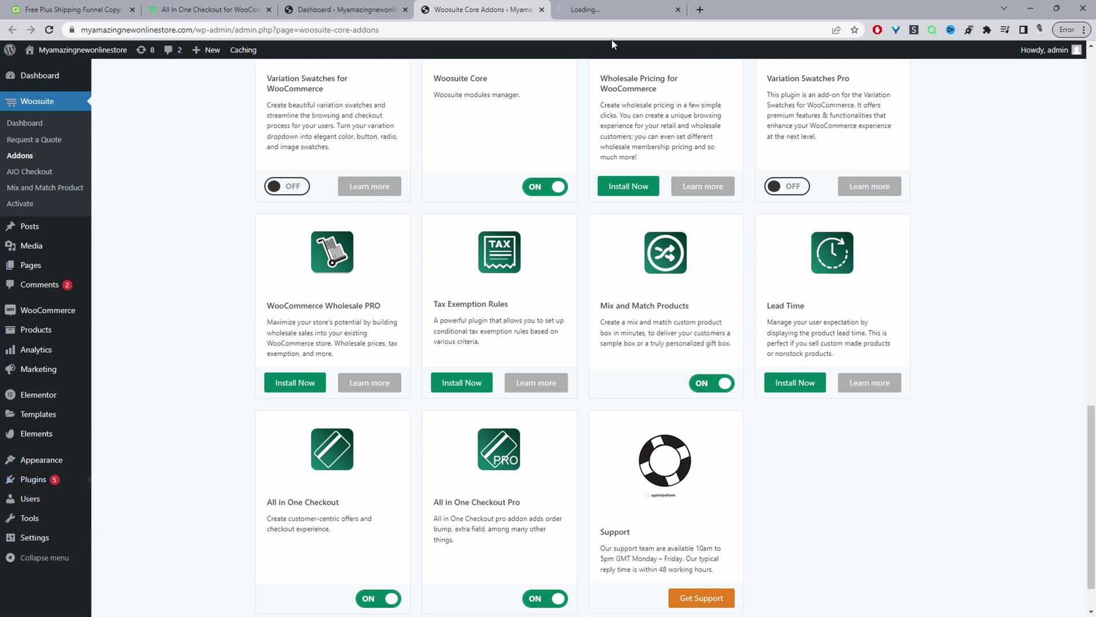
pyautogui.click(606, 9)
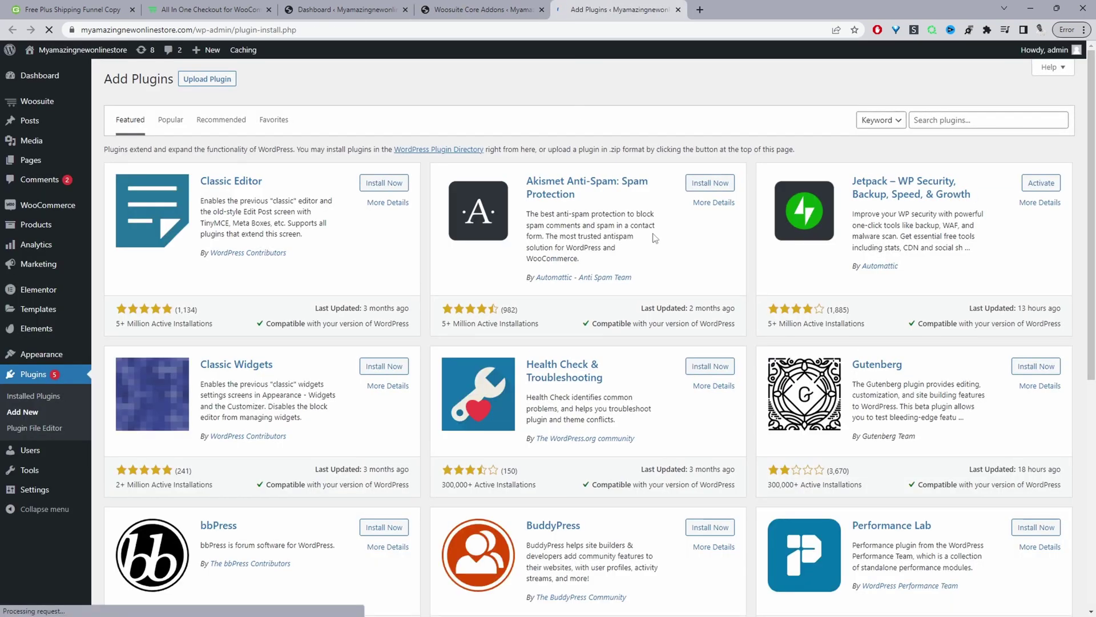
pyautogui.write('woo')
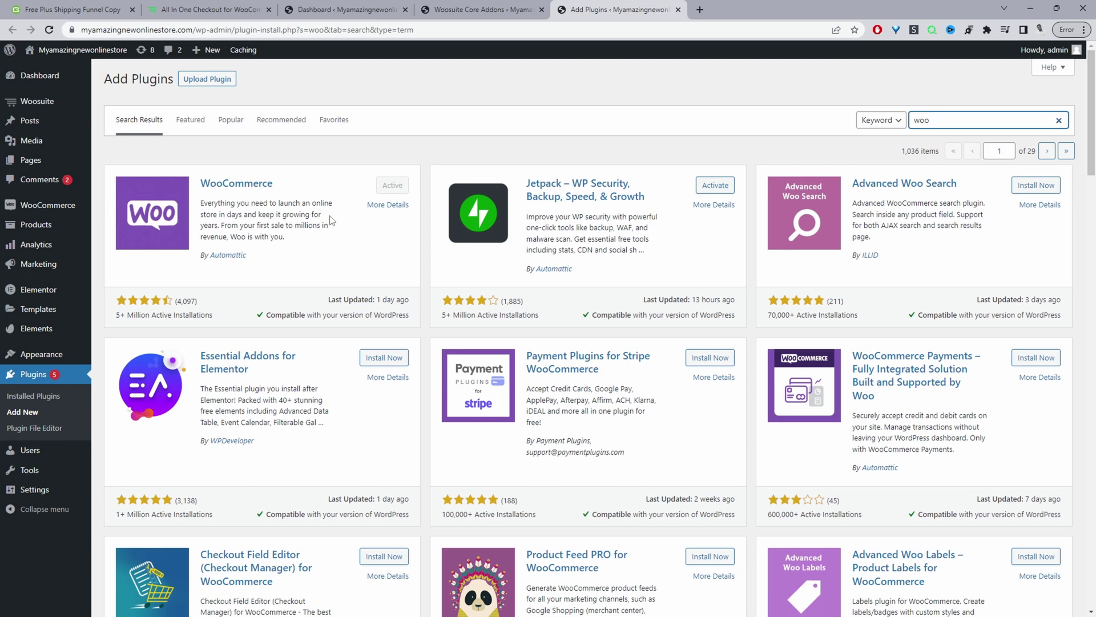
# Start a new product from Products > Add New
pyautogui.moveTo(82, 216)
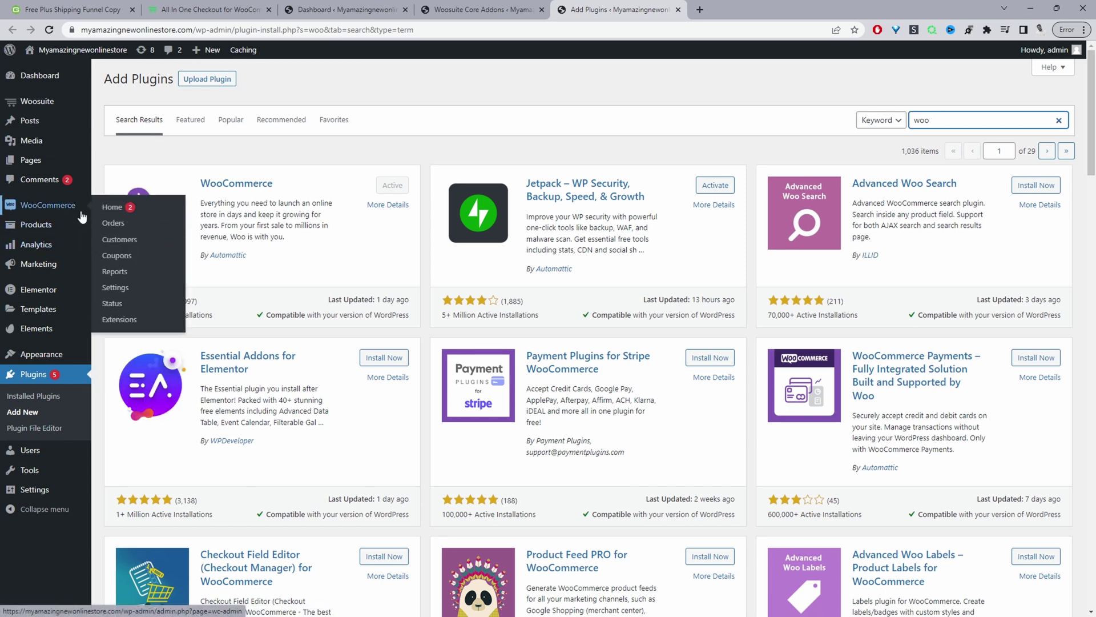
pyautogui.moveTo(51, 225)
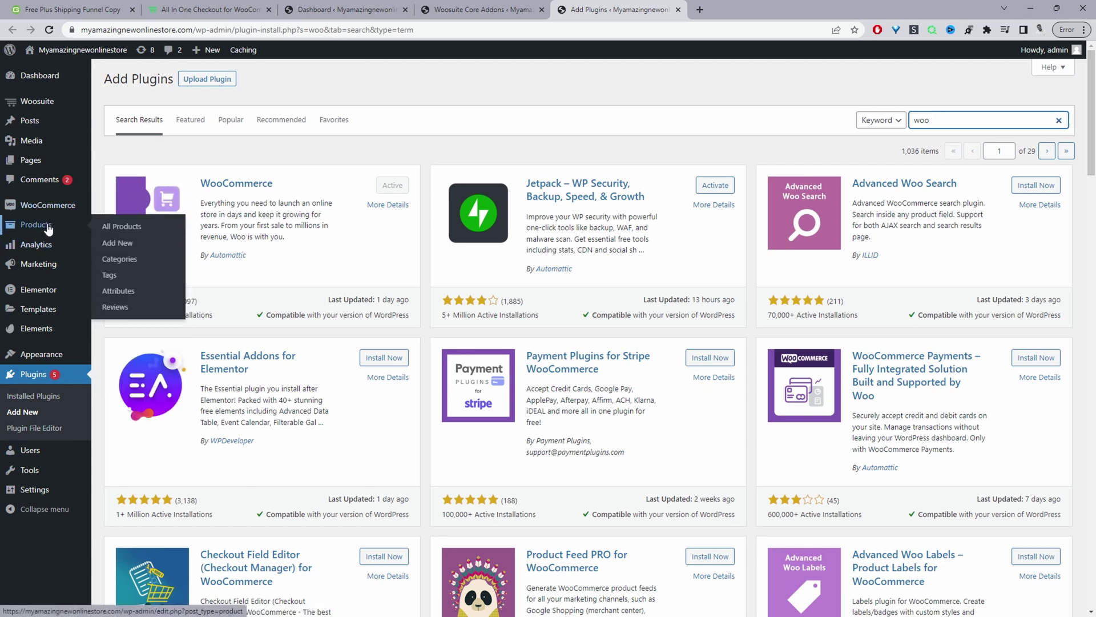
pyautogui.click(117, 246)
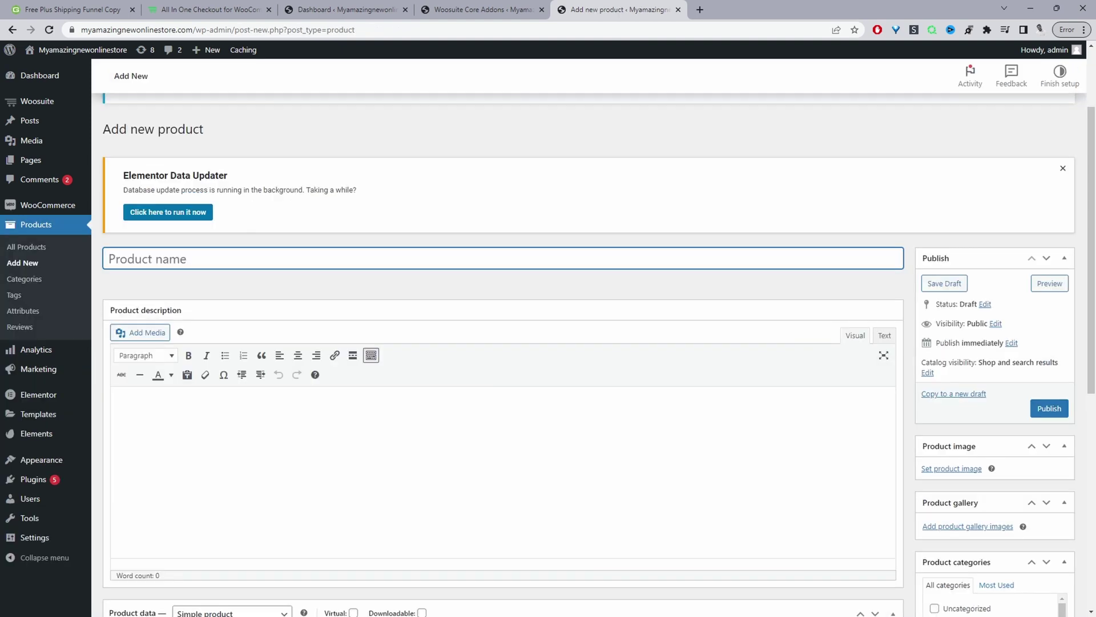
# Name the product My Awesome Book with a placeholder description, regular price 0 and category Book
pyautogui.write('My Awesome Book')
pyautogui.press('Tab')
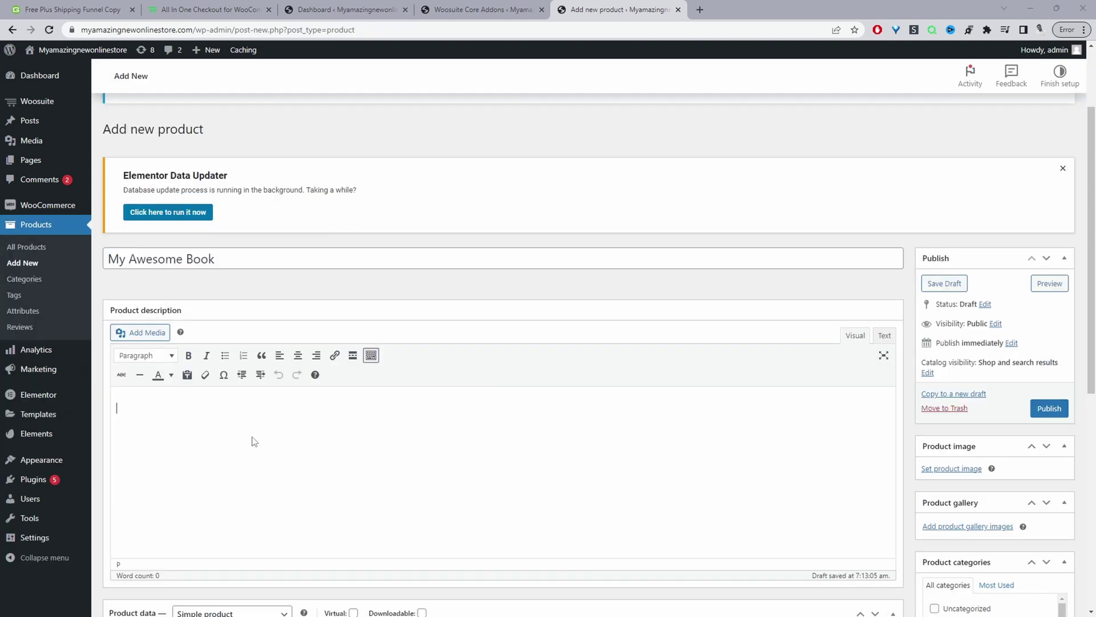
pyautogui.write("Lorem Ipsum is simply dummy text of the printing and typesetting industry. Lorem Ipsum has been the industry's standard dummy text ever since the 1500s, when an unknown printer took a galley of type and scrambled it to make a type specimen book. It has survived not only five centuries, but also the leap into electronic typesetting, remaining essentially unchanged. It was popularised in the 1960s with the release of Letraset sheets containing Lorem Ipsum passages, and more recently with desktop publishing software like Aldus PageMaker including versions of Lorem Ipsum.")
pyautogui.scroll(-5, 502, 342)
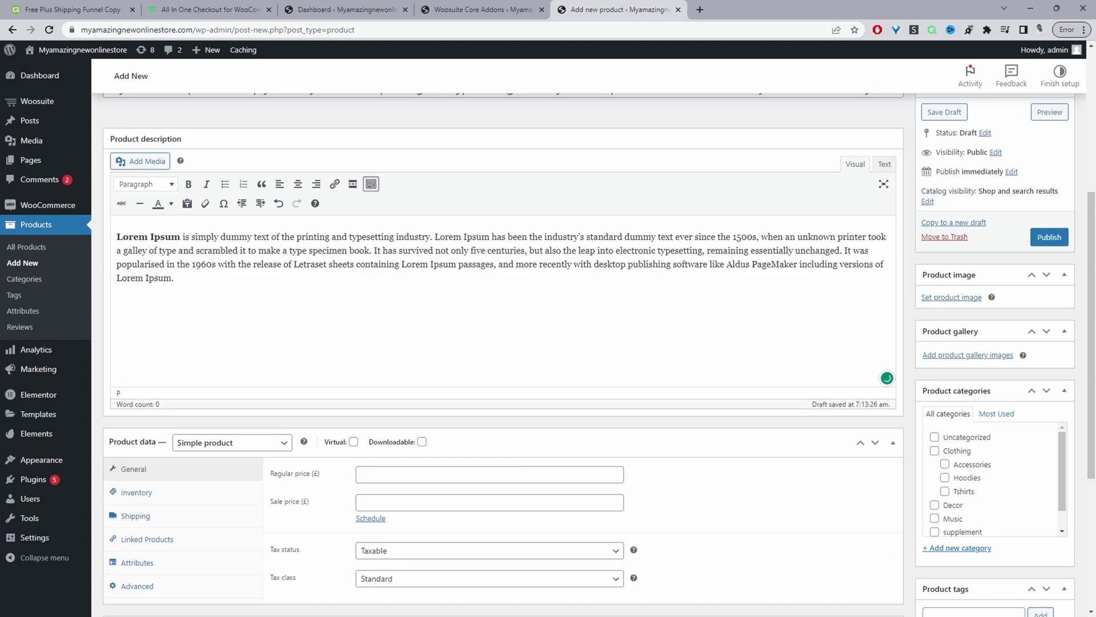
pyautogui.click(490, 360)
pyautogui.write('0')
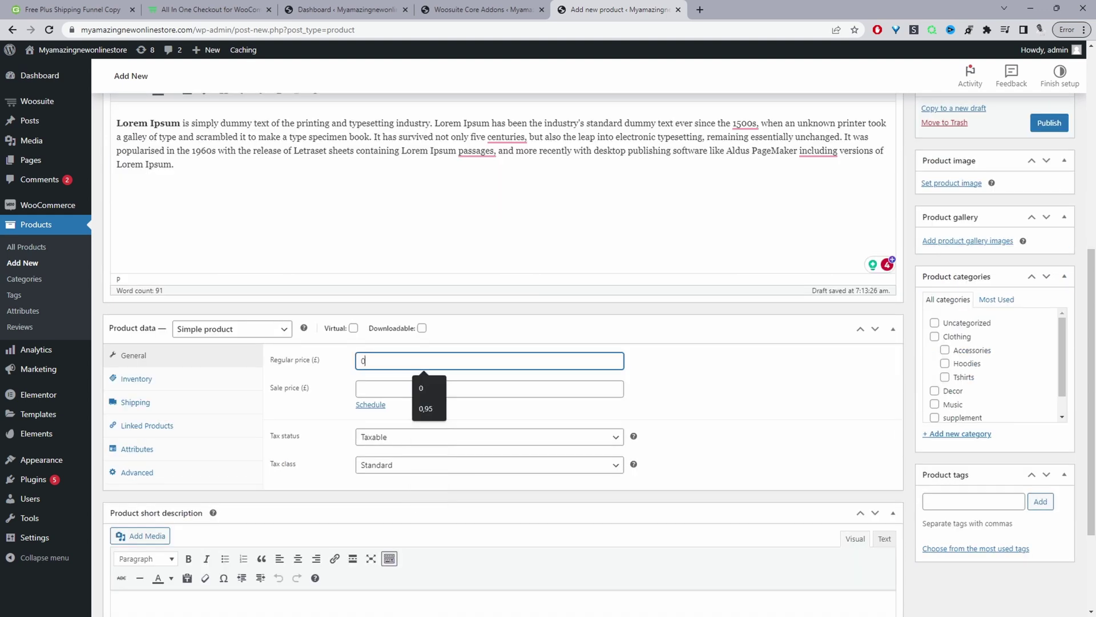
pyautogui.scroll(-1, 967, 399)
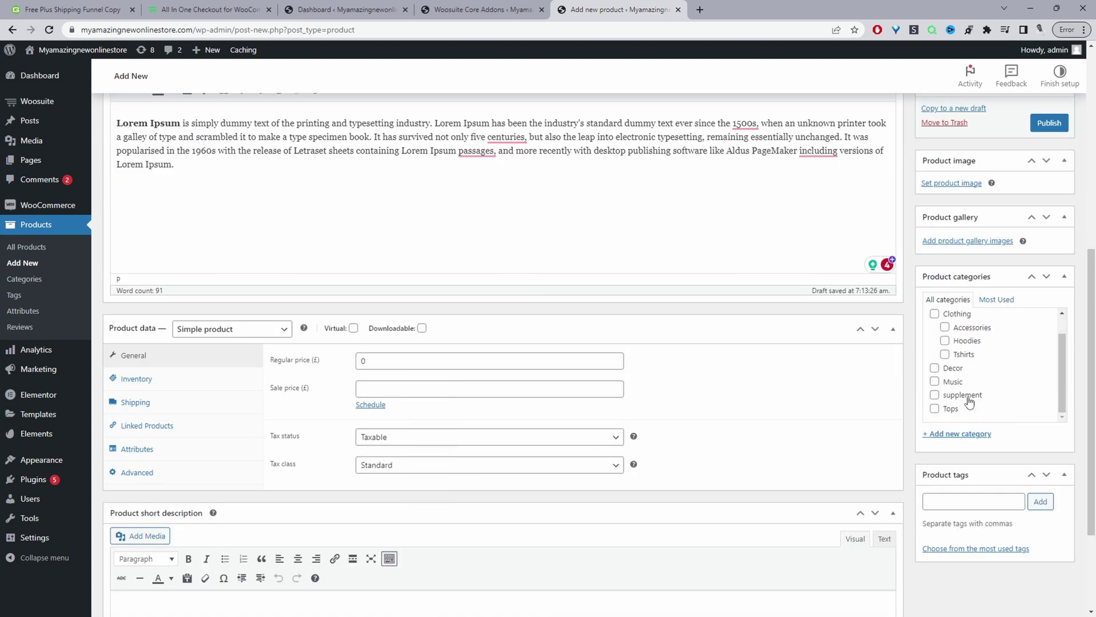
pyautogui.click(971, 435)
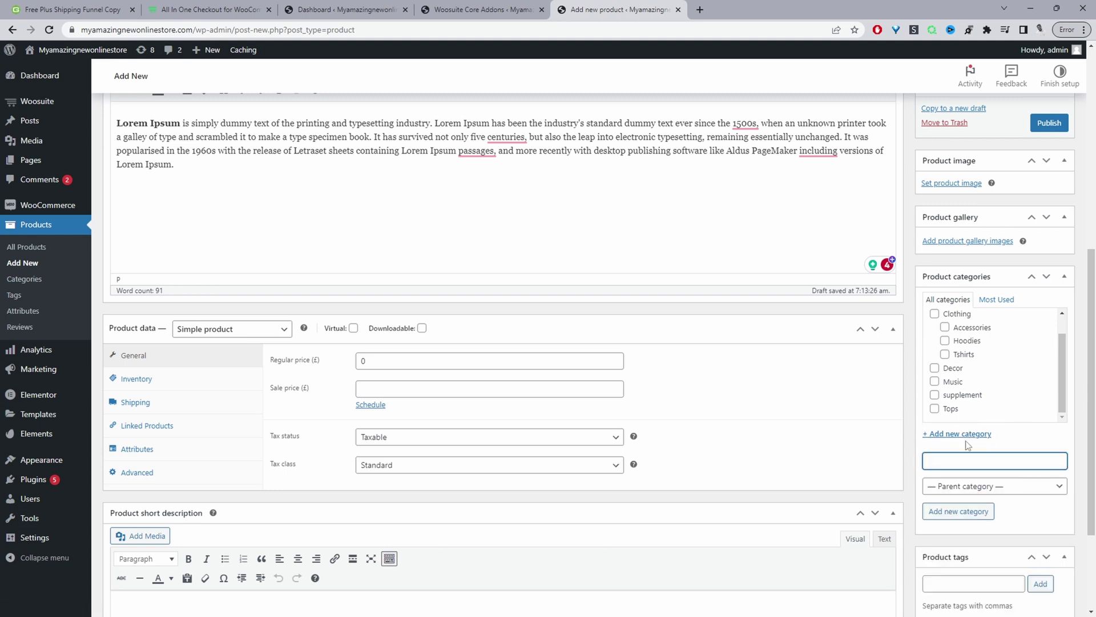
pyautogui.write('Bo')
# Upload a cover image as the product image and publish the book
pyautogui.scroll(2, 967, 445)
pyautogui.click(945, 245)
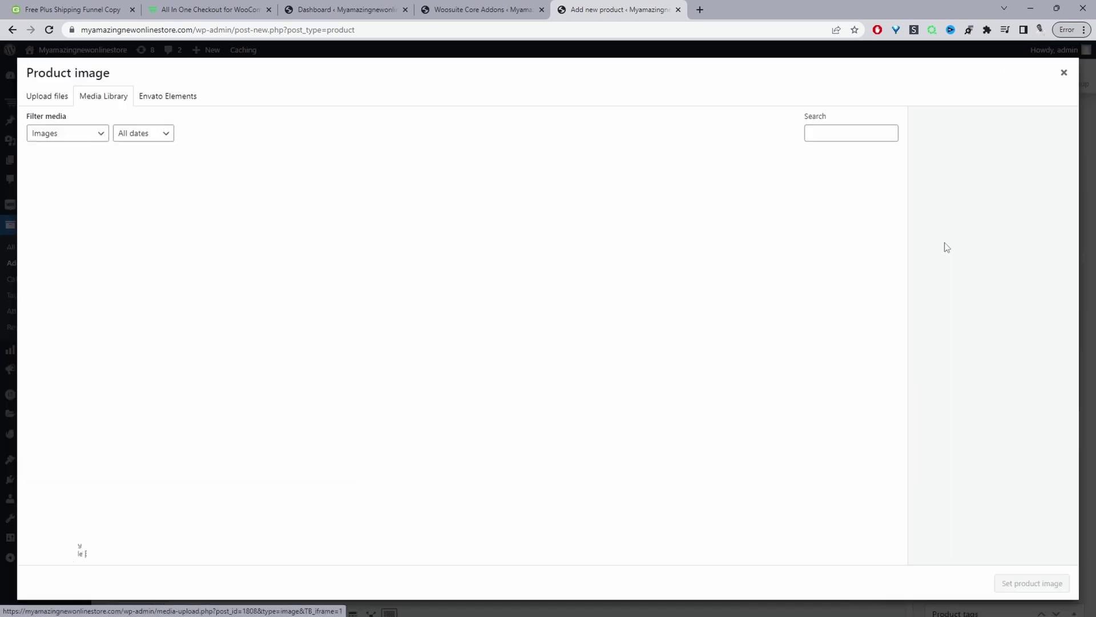
pyautogui.click(48, 96)
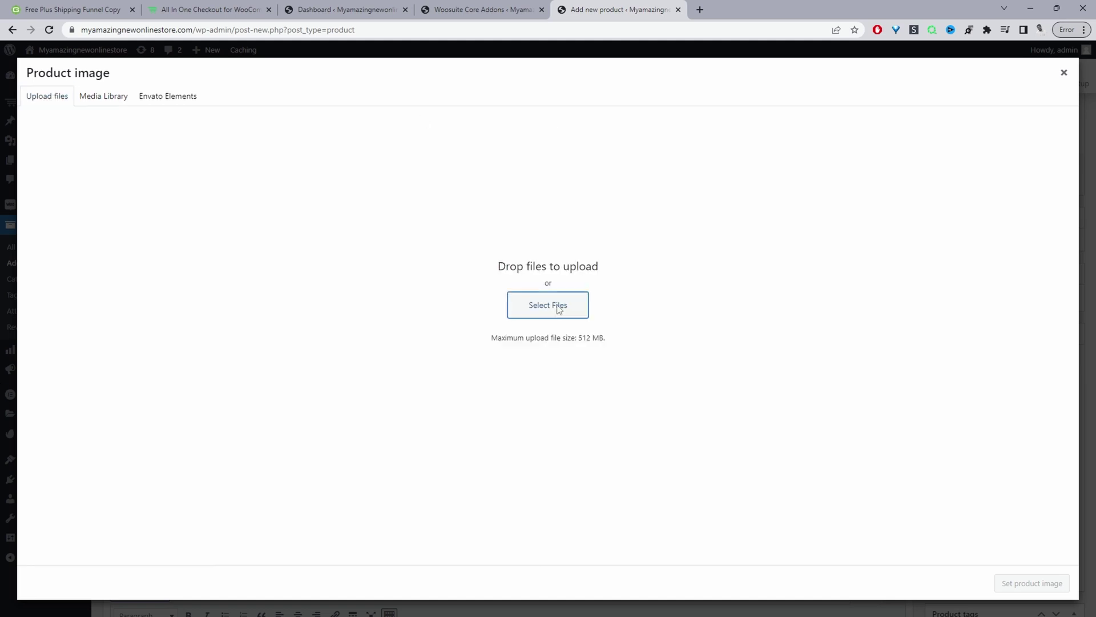
pyautogui.click(557, 307)
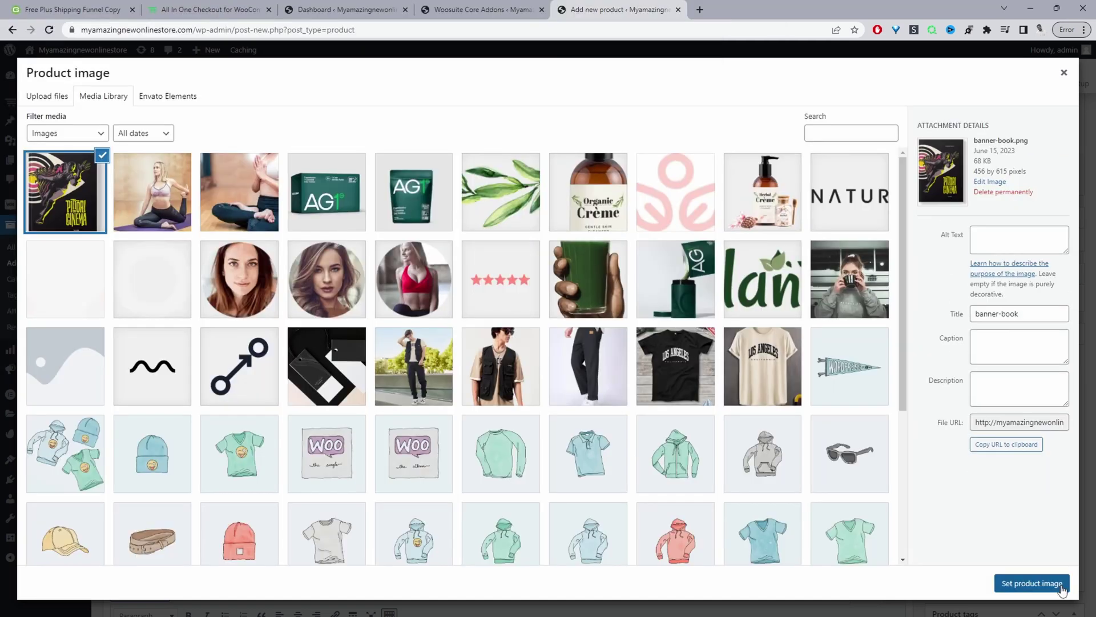
pyautogui.click(1033, 583)
pyautogui.click(1052, 353)
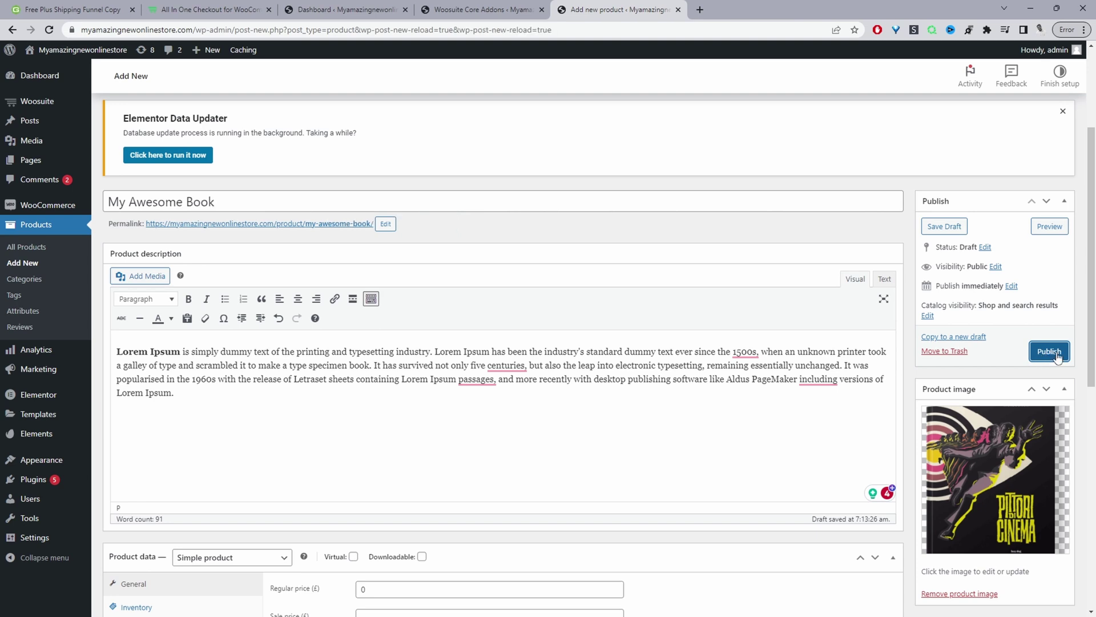
pyautogui.click(1057, 356)
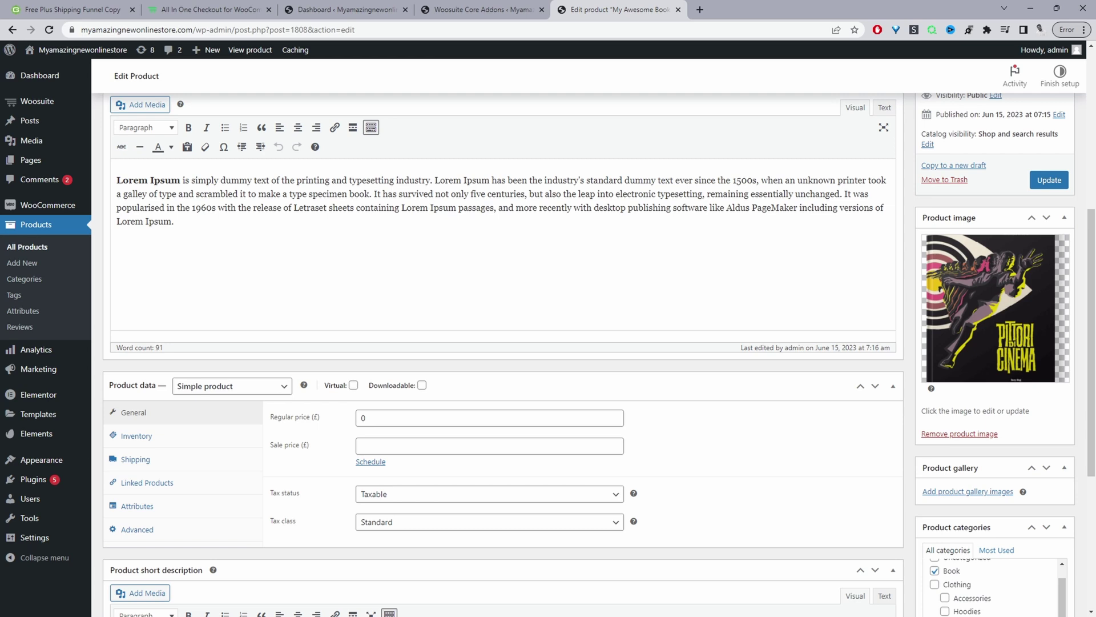
# Start another product titled 'My Awesome Audio' with a placeholder description
pyautogui.moveTo(207, 51)
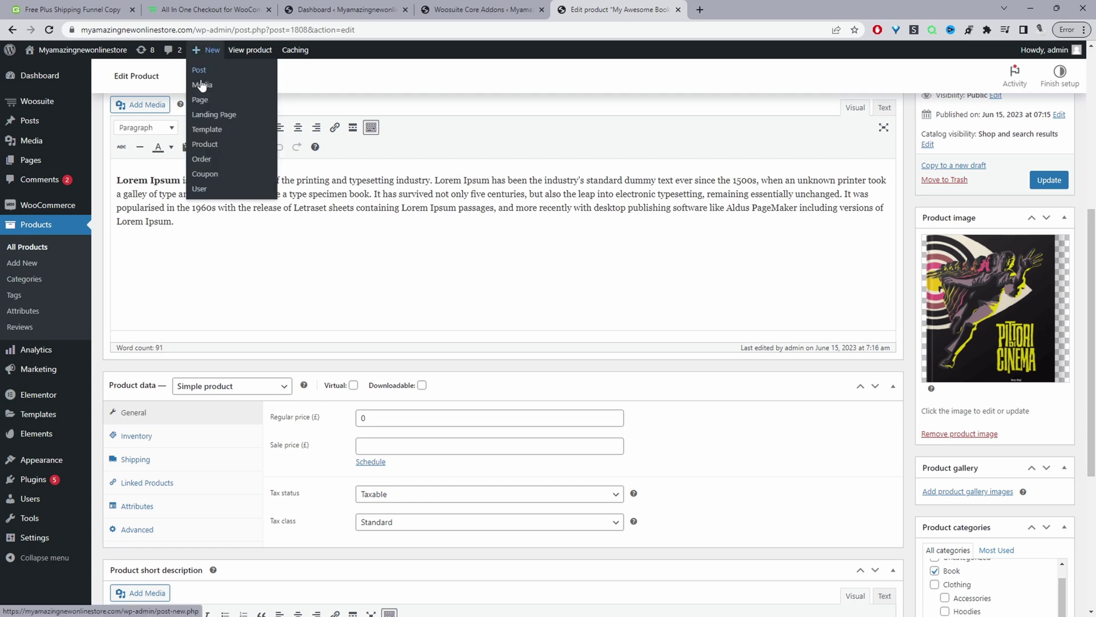
pyautogui.click(206, 150)
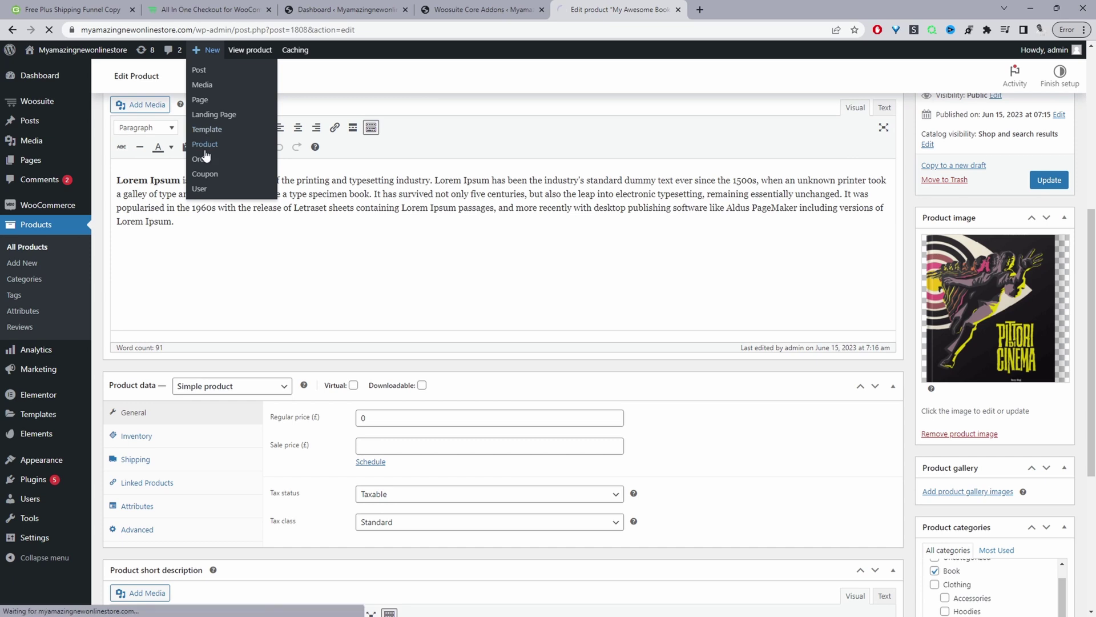
pyautogui.write('My Awesome Aud')
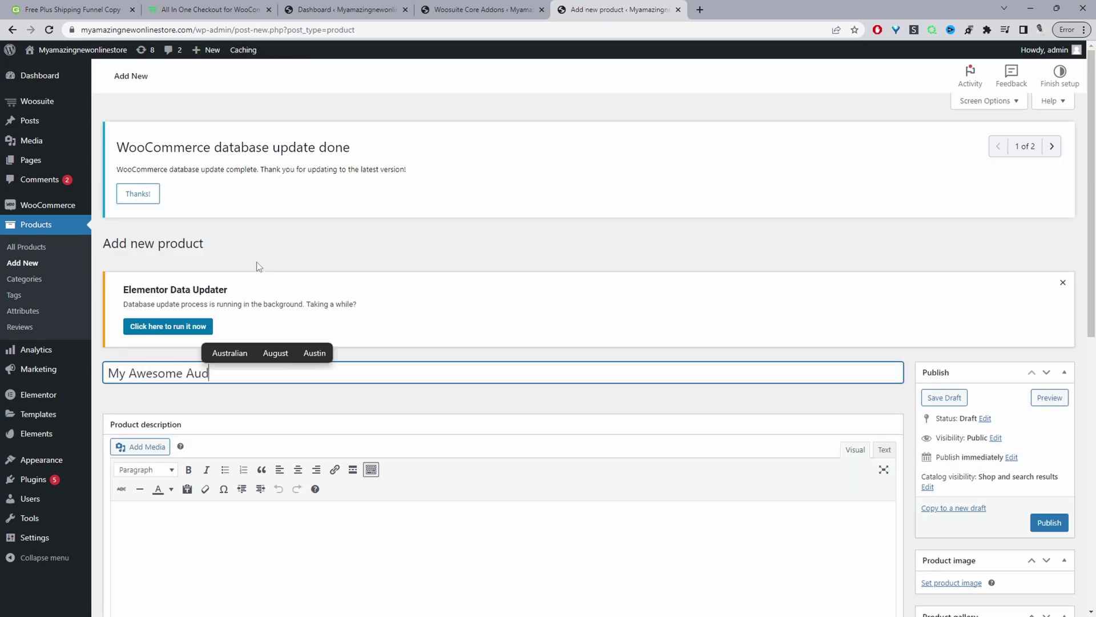
pyautogui.write('io')
pyautogui.press('Tab')
pyautogui.write("It is a long established fact that a reader will be distracted by the readable content of a page when looking at its layout. The point of using Lorem Ipsum is that it has a more-or-less normal distribution of letters, as opposed to using 'Content here, content here'")
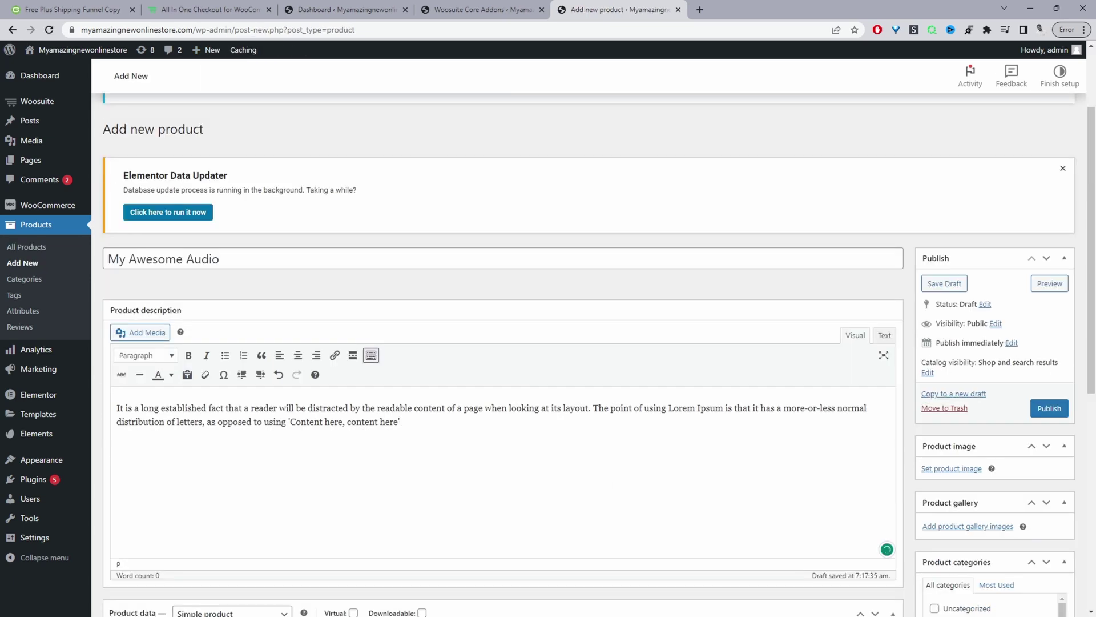
# Upload CD-ROM.png and set it as the product image
pyautogui.scroll(-2, 1051, 422)
pyautogui.click(965, 357)
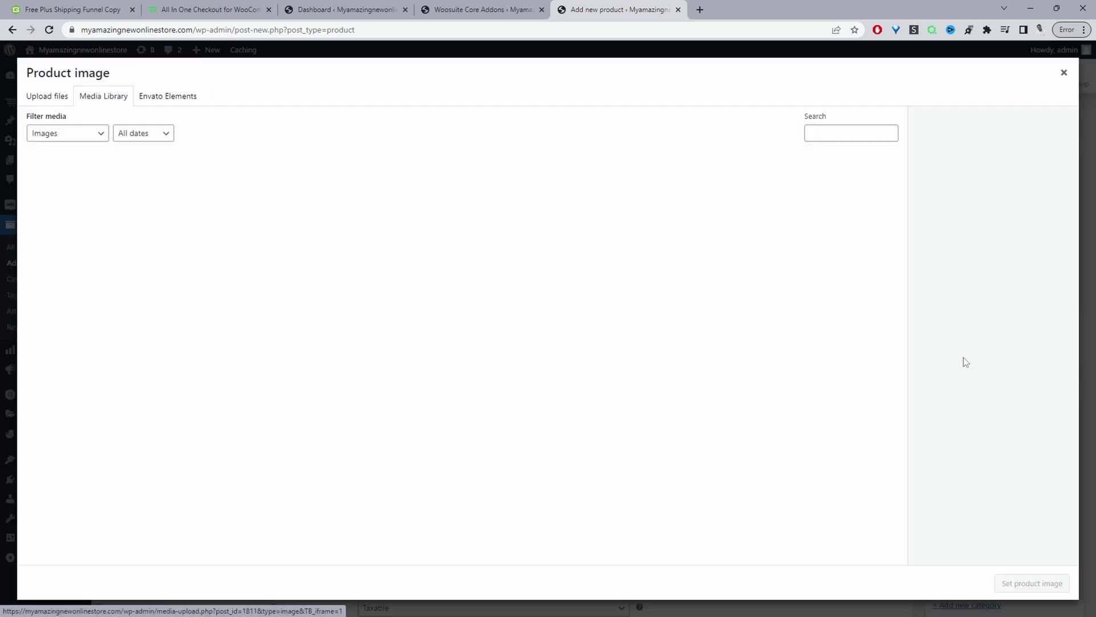
pyautogui.click(54, 98)
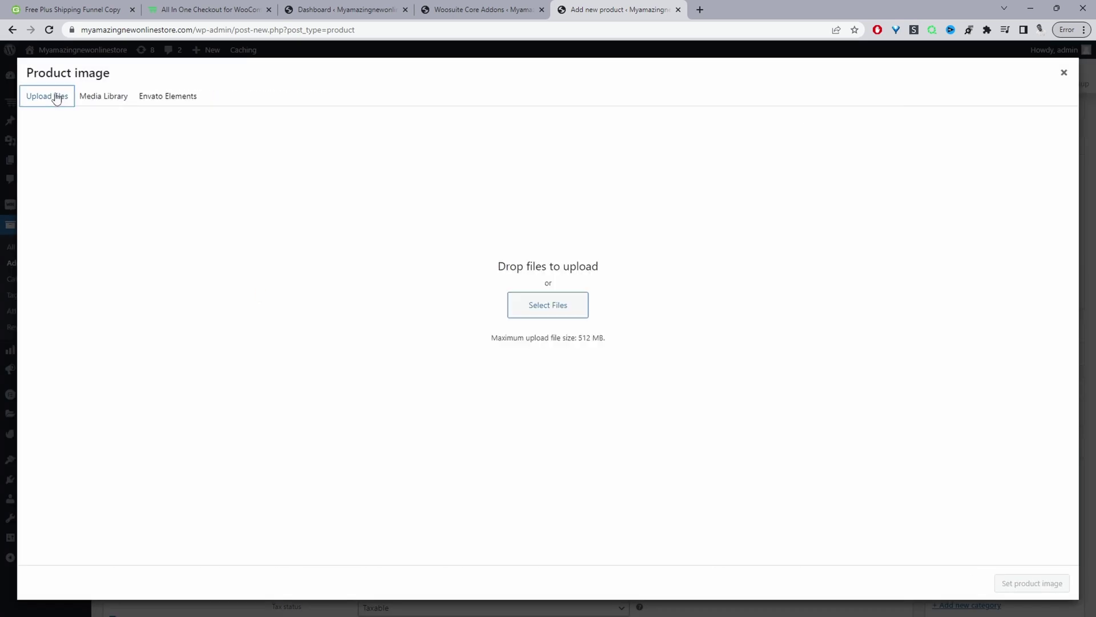
pyautogui.click(549, 309)
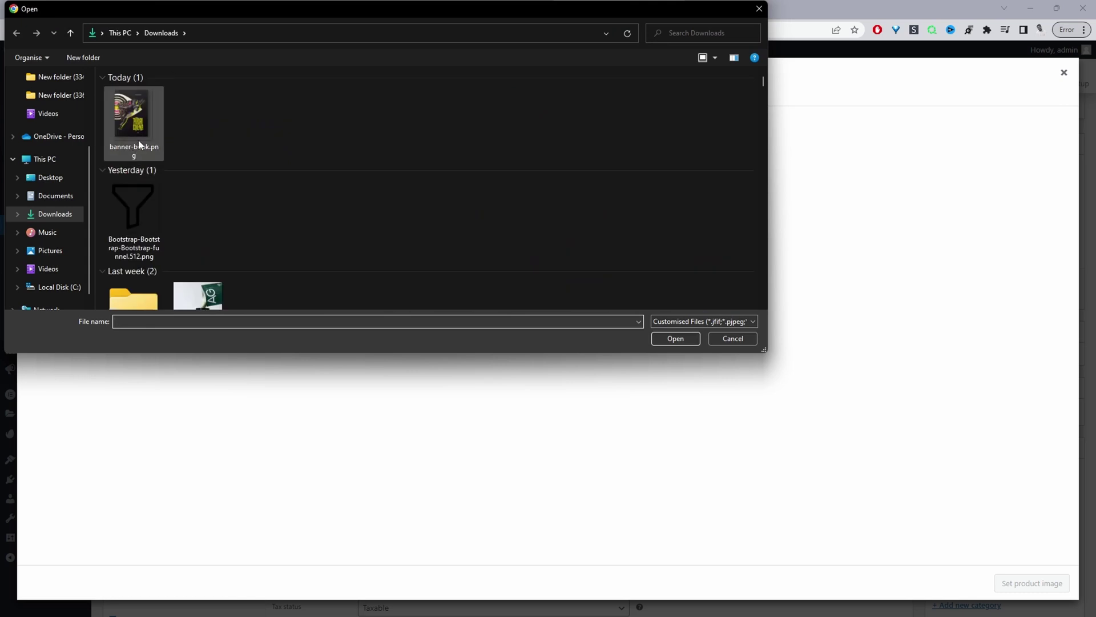
pyautogui.doubleClick(222, 117)
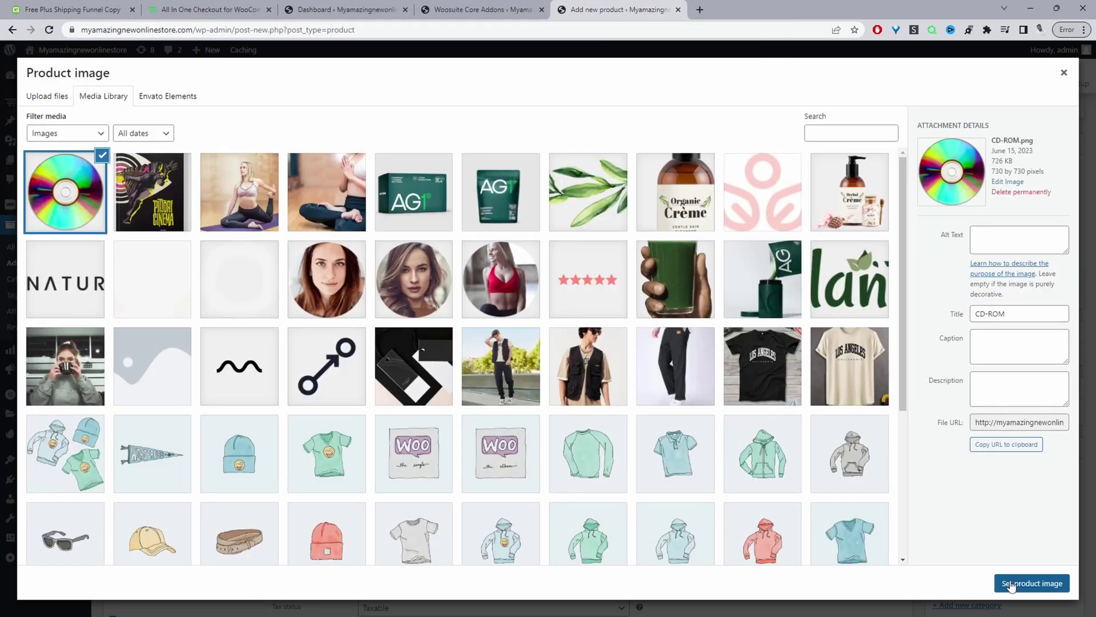
pyautogui.click(1011, 584)
# Set regular price 49, tick the Book category, make visibility Private and update
pyautogui.scroll(-3, 548, 308)
pyautogui.click(424, 303)
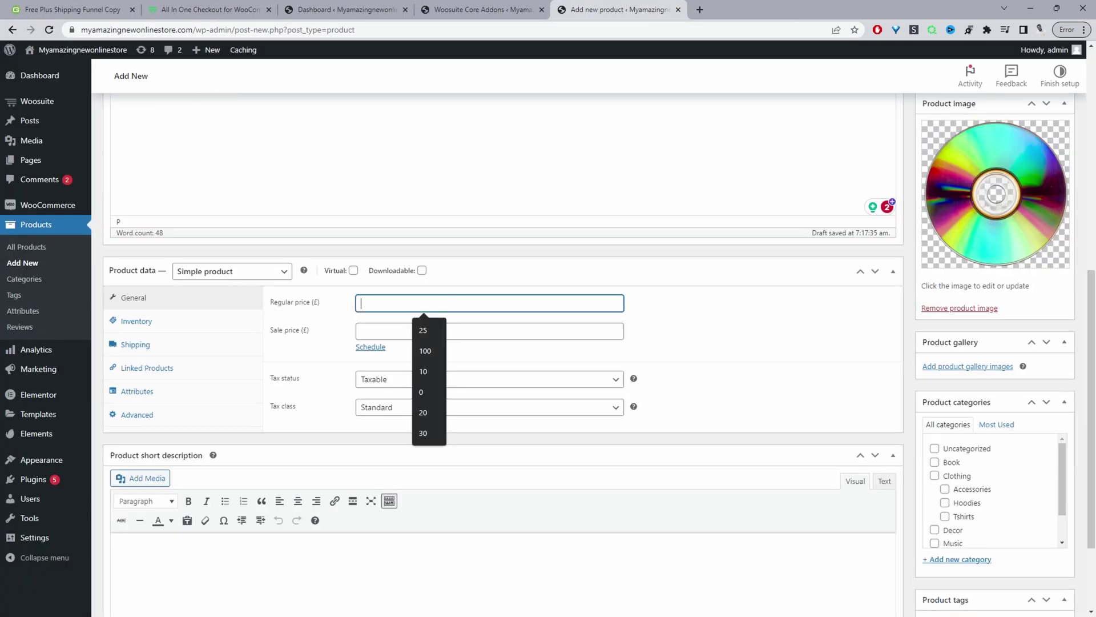
pyautogui.write('49')
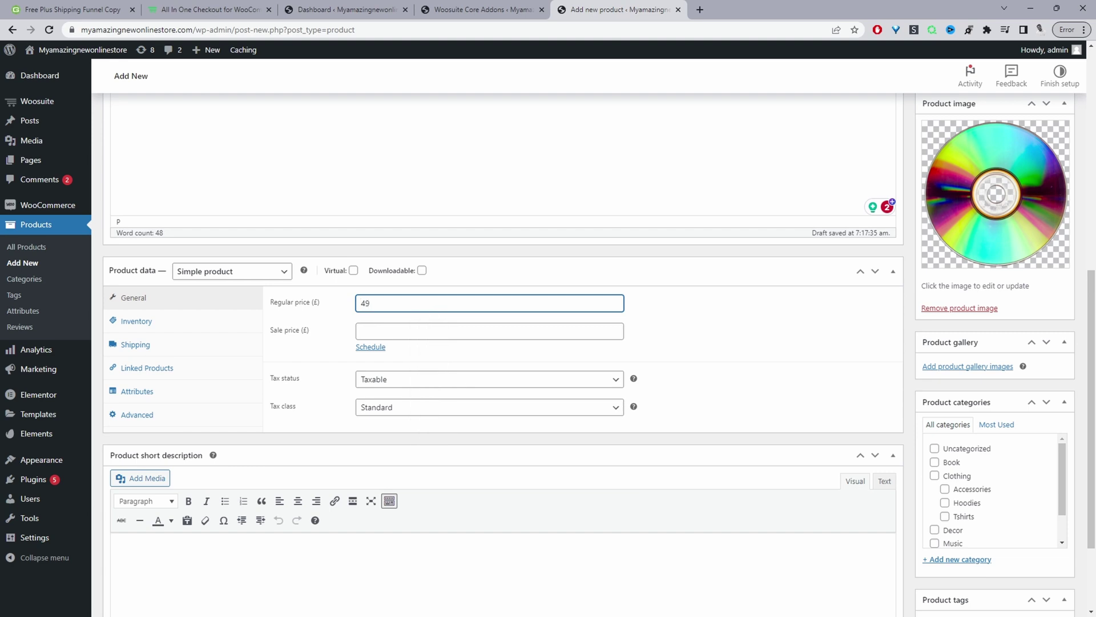
pyautogui.scroll(-2, 459, 351)
pyautogui.click(934, 340)
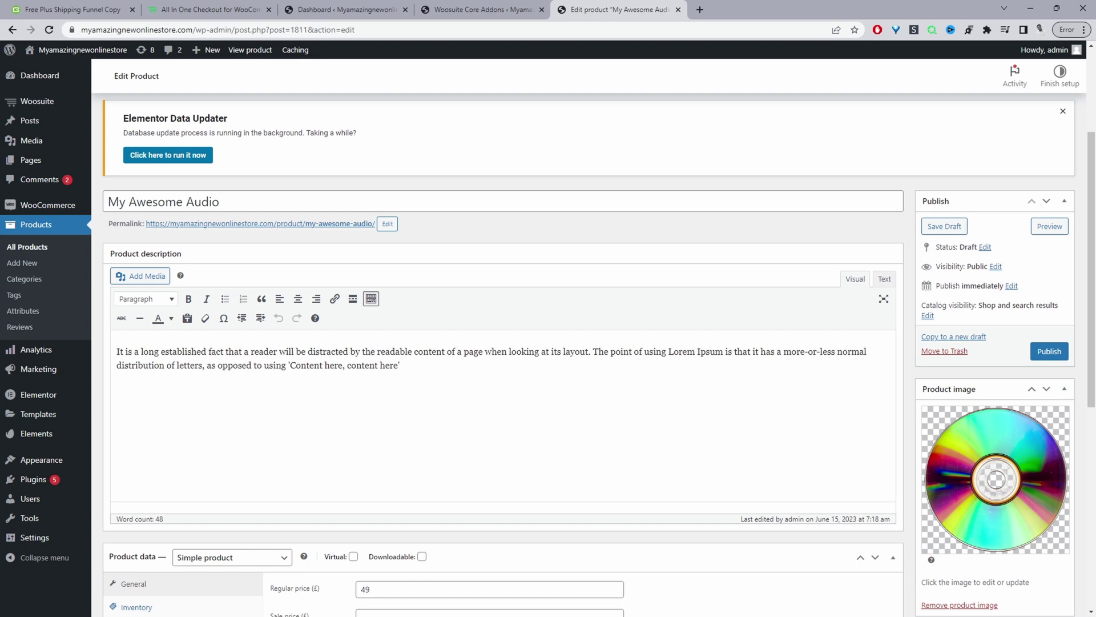
pyautogui.click(996, 266)
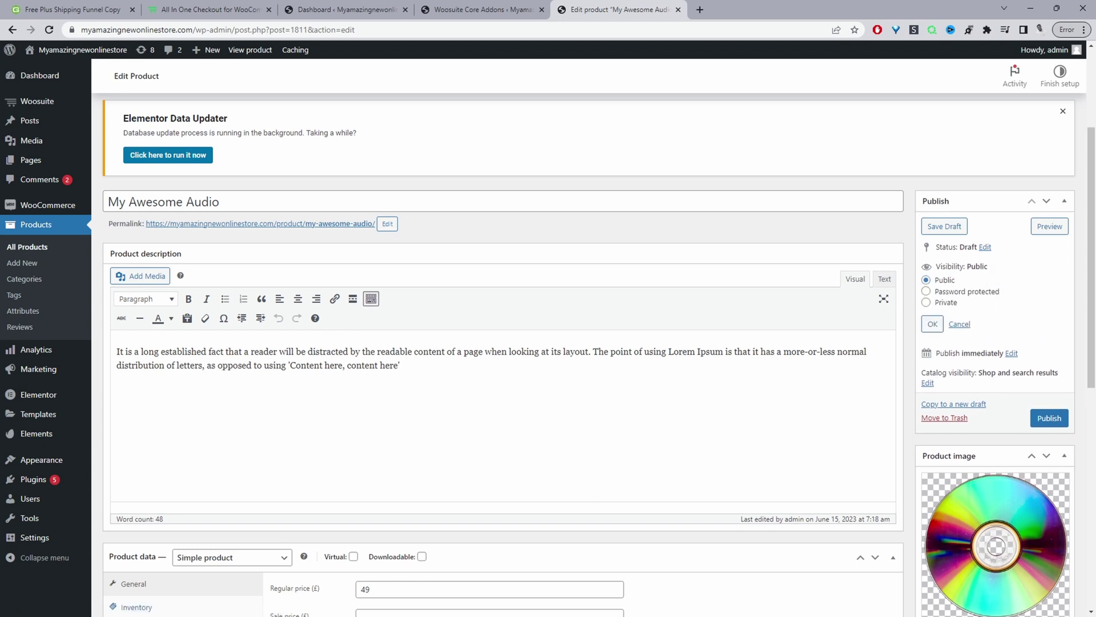
pyautogui.click(926, 302)
pyautogui.click(932, 324)
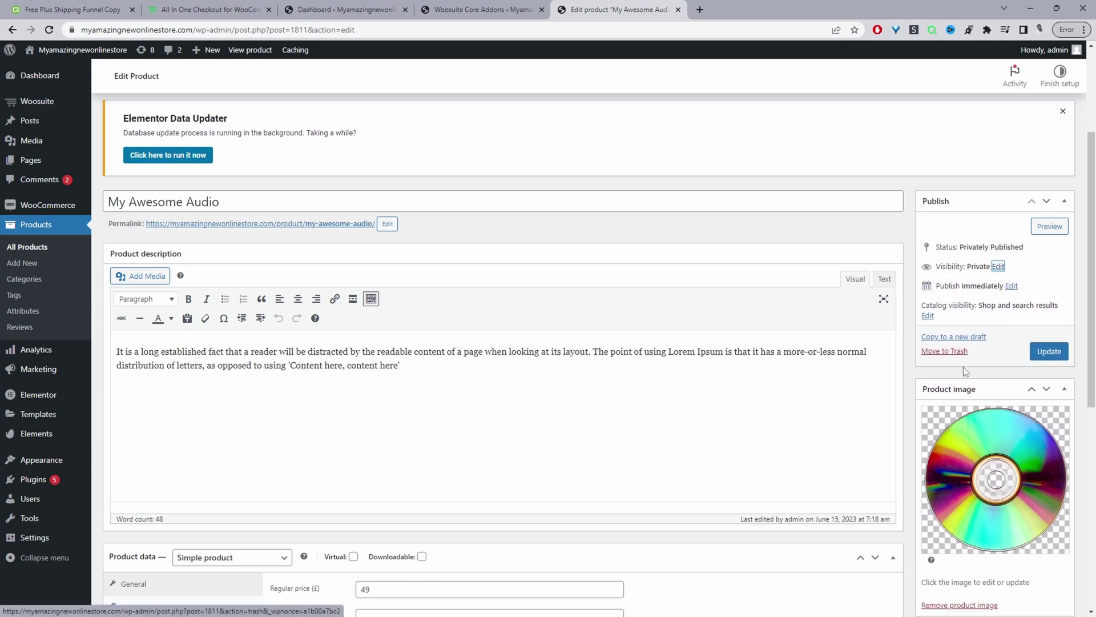
pyautogui.click(1047, 352)
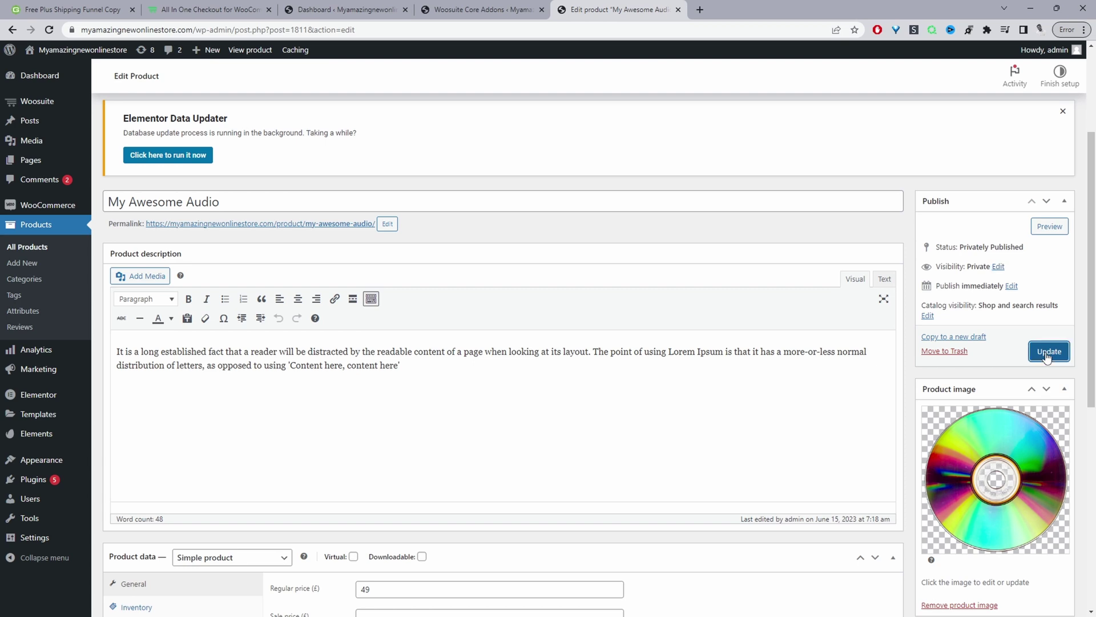
# View My Awesome Book's storefront page from All Products to check its £0.00 price, then return to the Dashboard
pyautogui.click(22, 248)
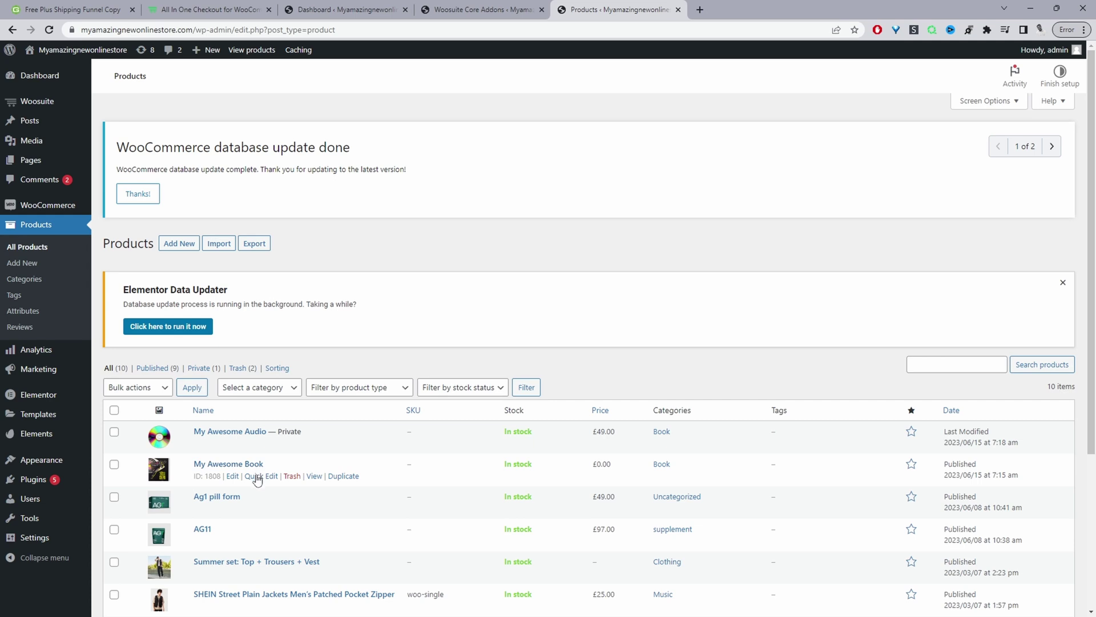
pyautogui.middleClick(314, 476)
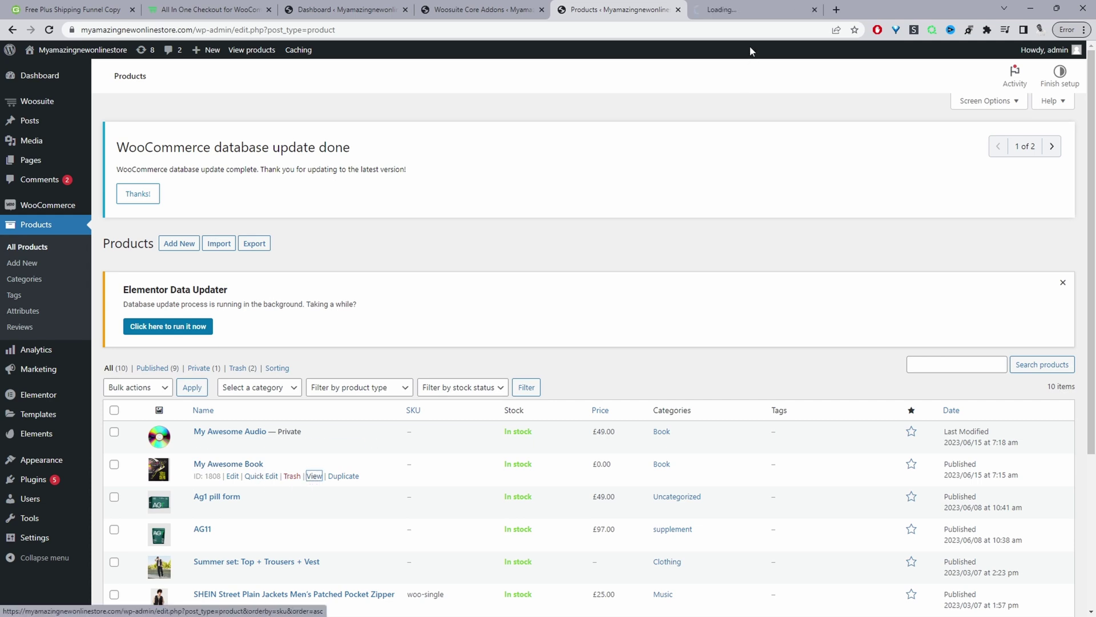
pyautogui.click(749, 6)
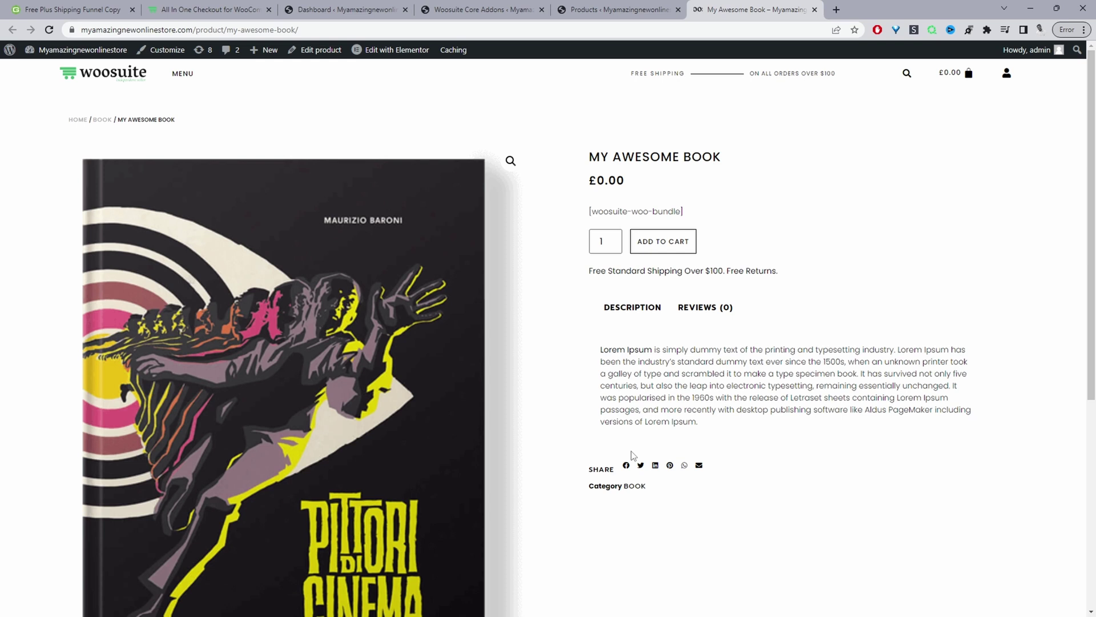
pyautogui.click(348, 9)
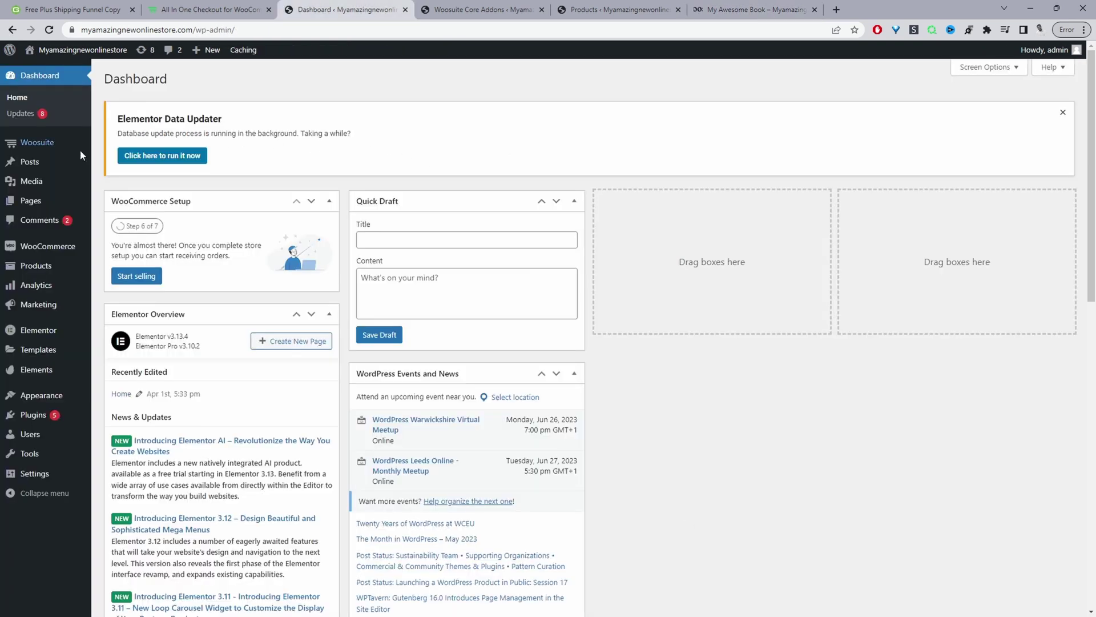
# Create a new checkout from Woosuite's AIO Checkout page and review its form
pyautogui.moveTo(53, 156)
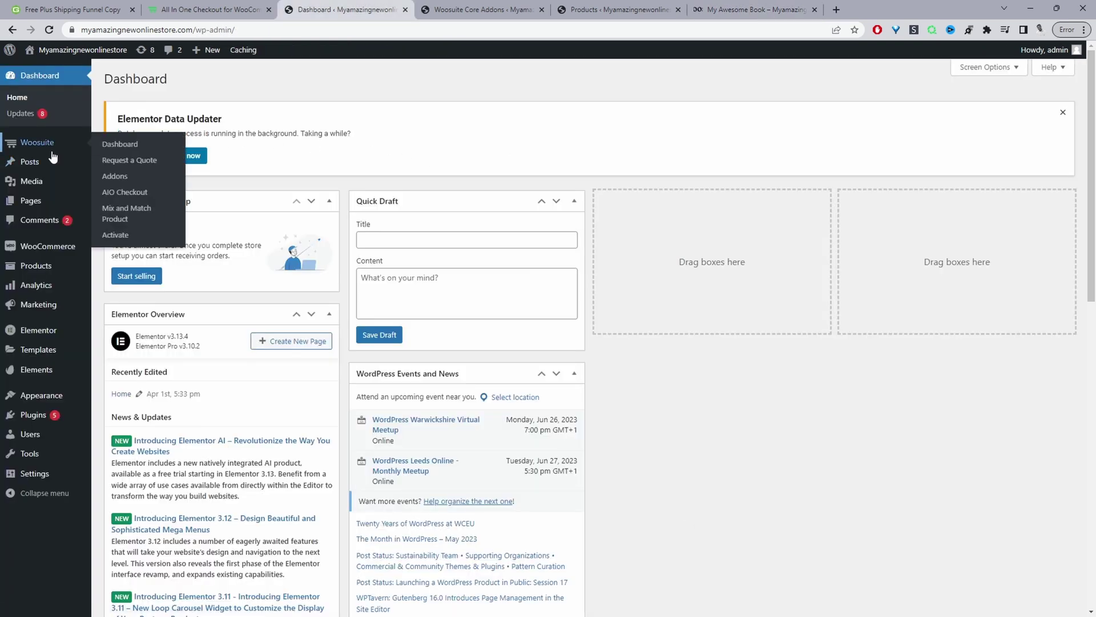
pyautogui.click(120, 193)
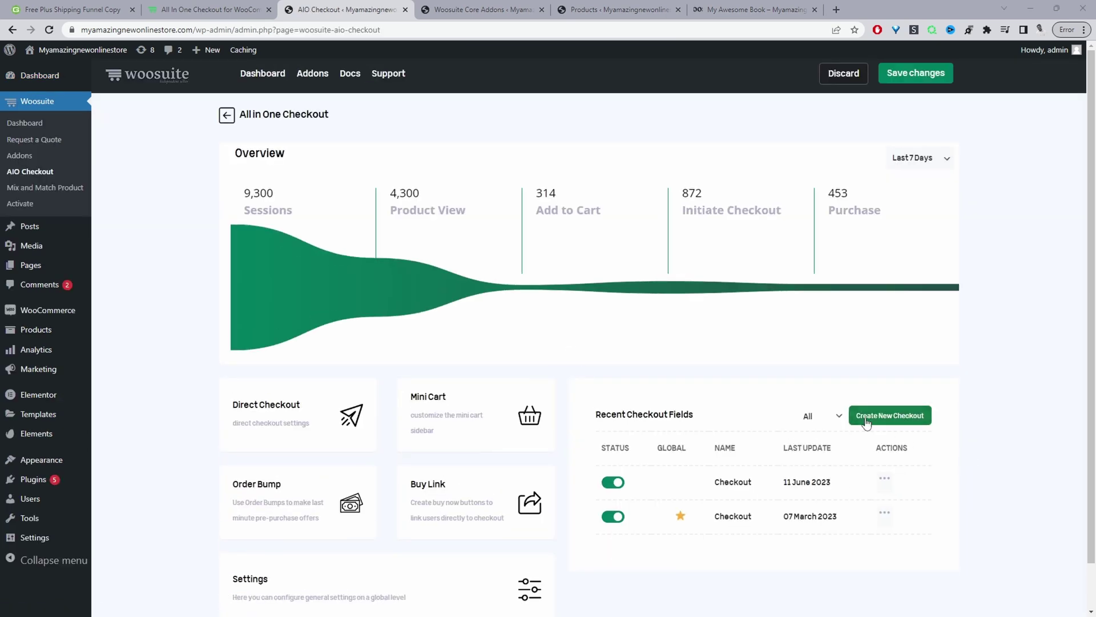
pyautogui.click(867, 423)
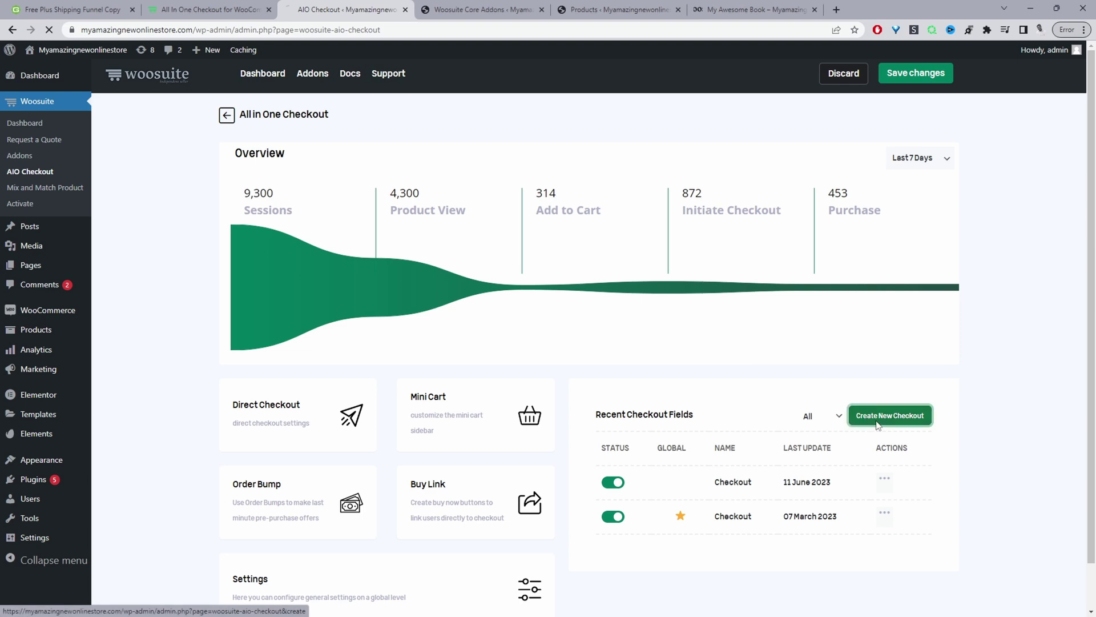
pyautogui.scroll(-9, 251, 322)
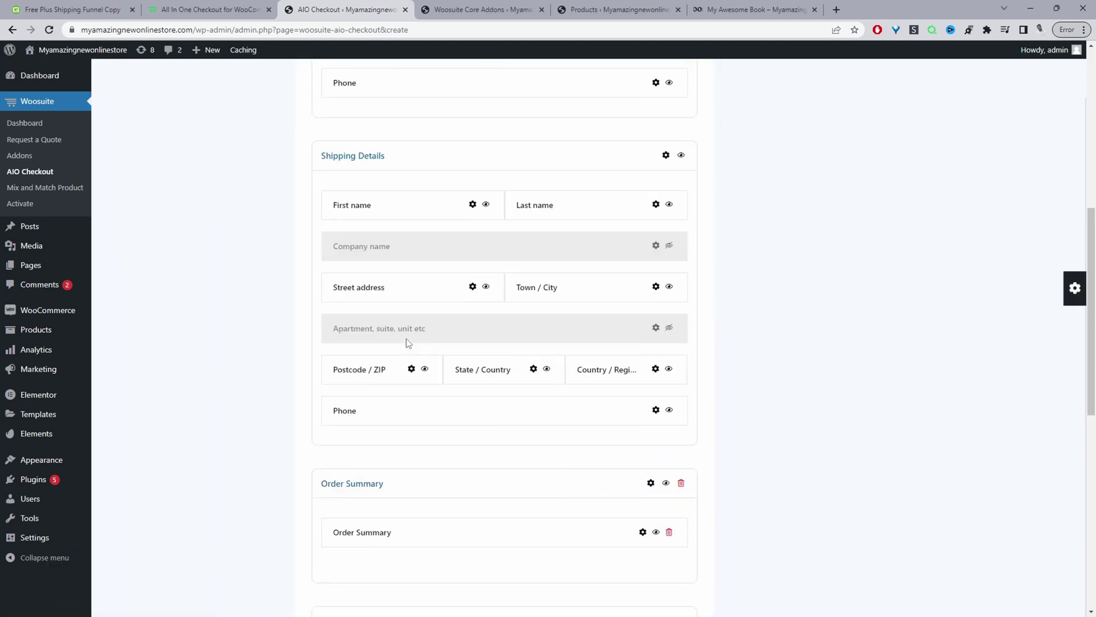
pyautogui.scroll(10, 430, 355)
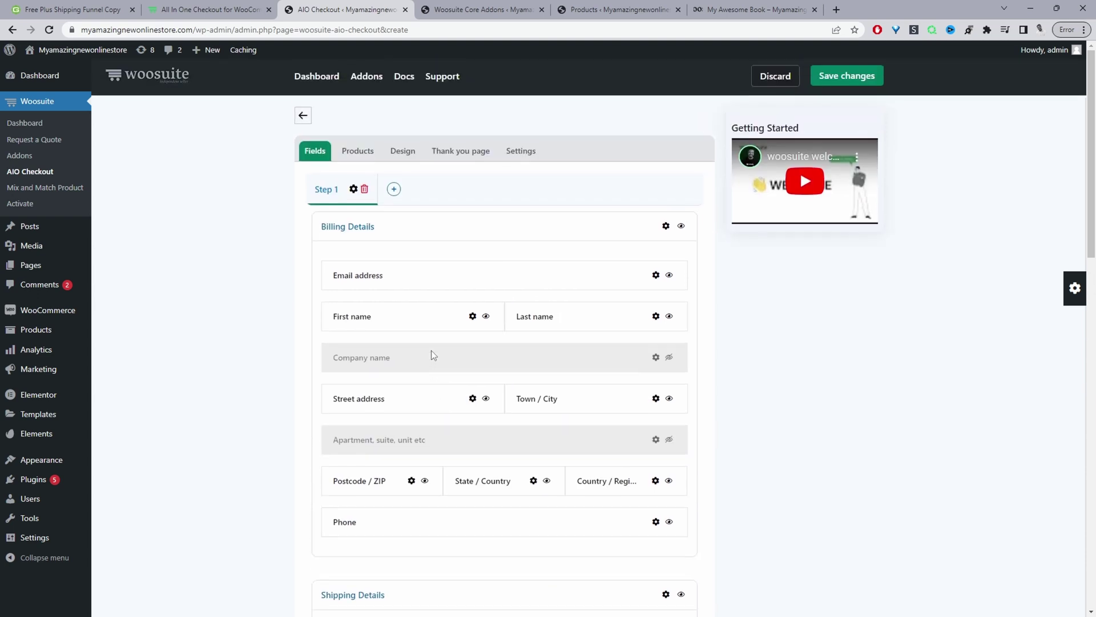
pyautogui.scroll(-6, 393, 343)
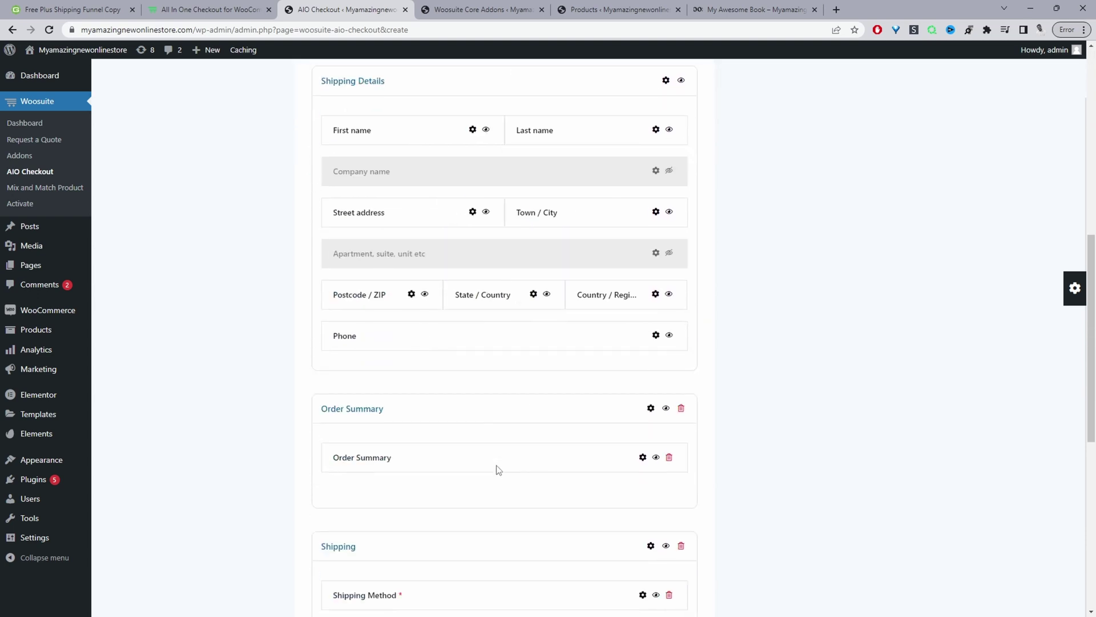
pyautogui.scroll(6, 498, 469)
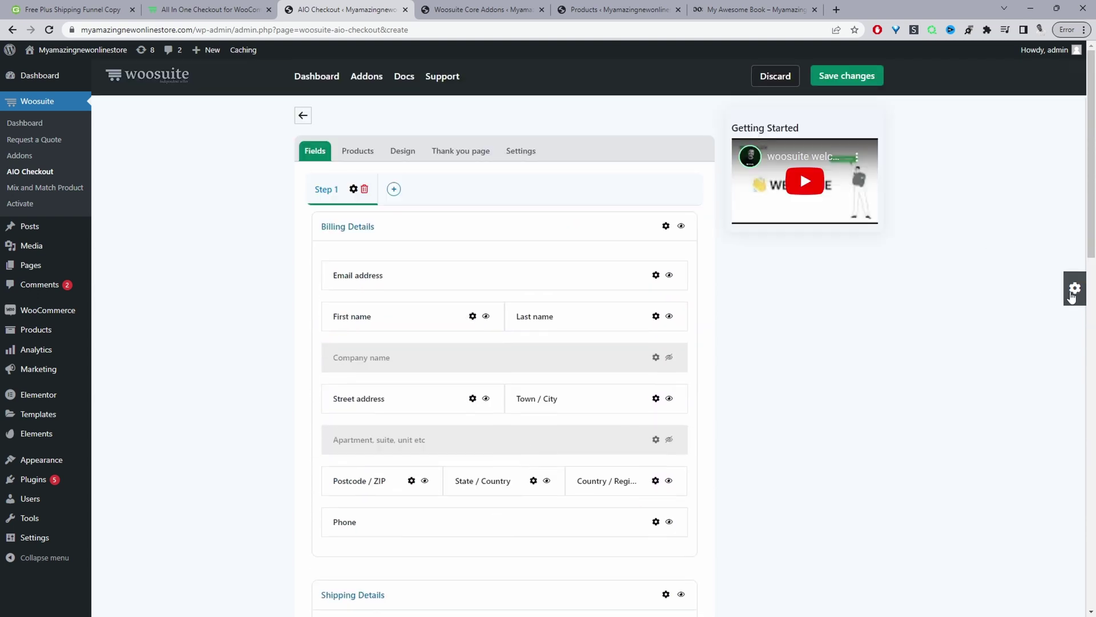
# Try the field palette and the Email address field toggle, then add a second checkout step
pyautogui.click(1076, 287)
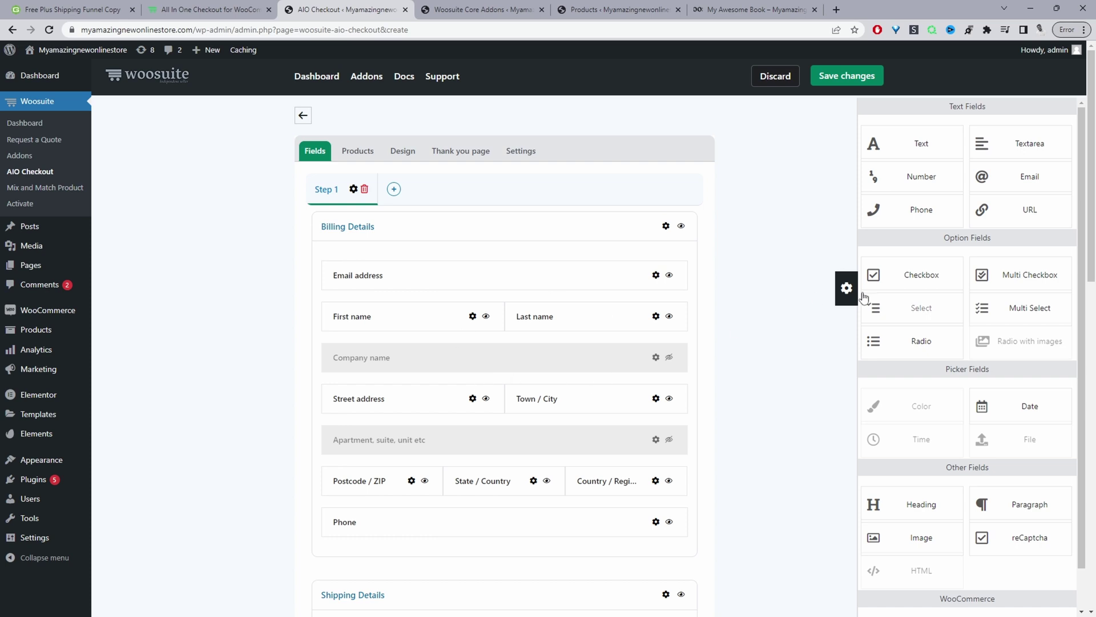
pyautogui.click(846, 299)
pyautogui.moveTo(420, 282)
pyautogui.mouseDown()
pyautogui.moveTo(421, 349)
pyautogui.moveTo(429, 268)
pyautogui.mouseUp()
pyautogui.click(670, 276)
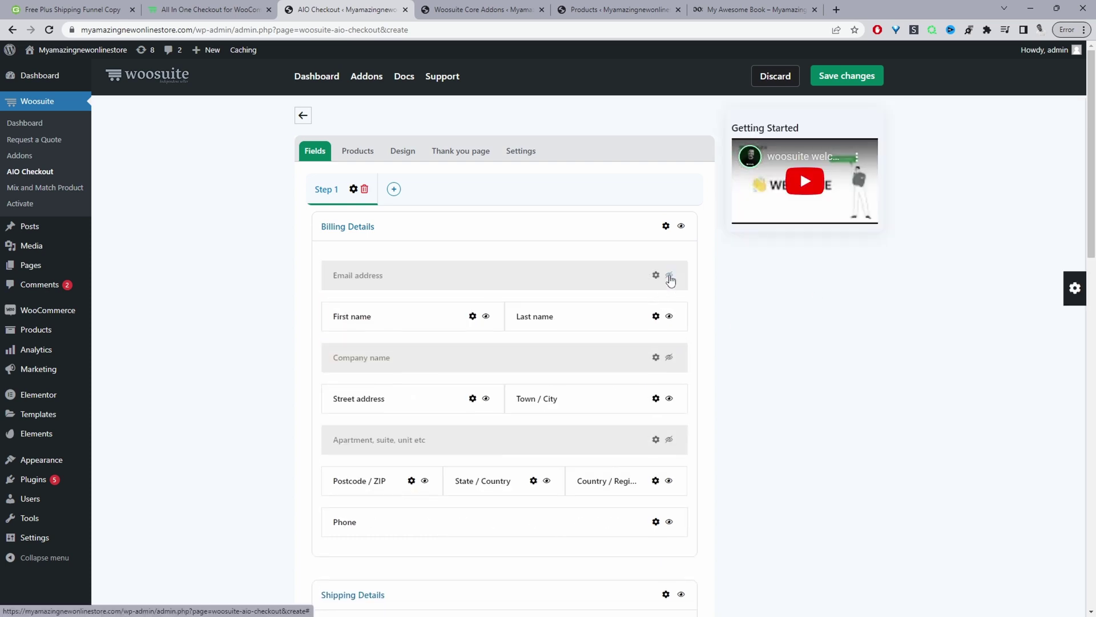
pyautogui.click(670, 276)
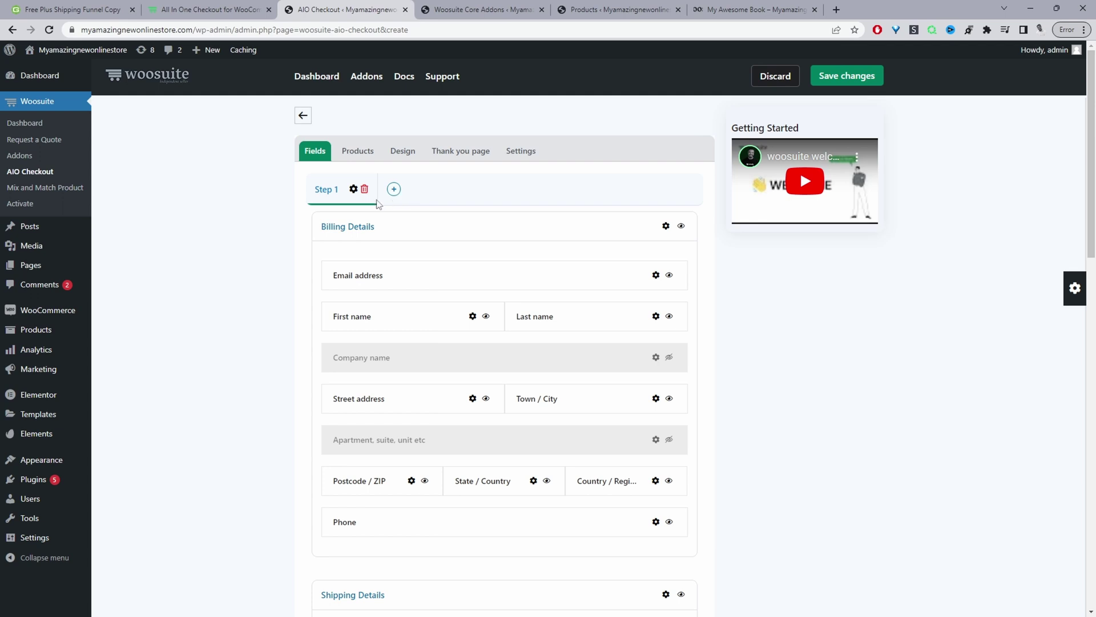
pyautogui.click(394, 189)
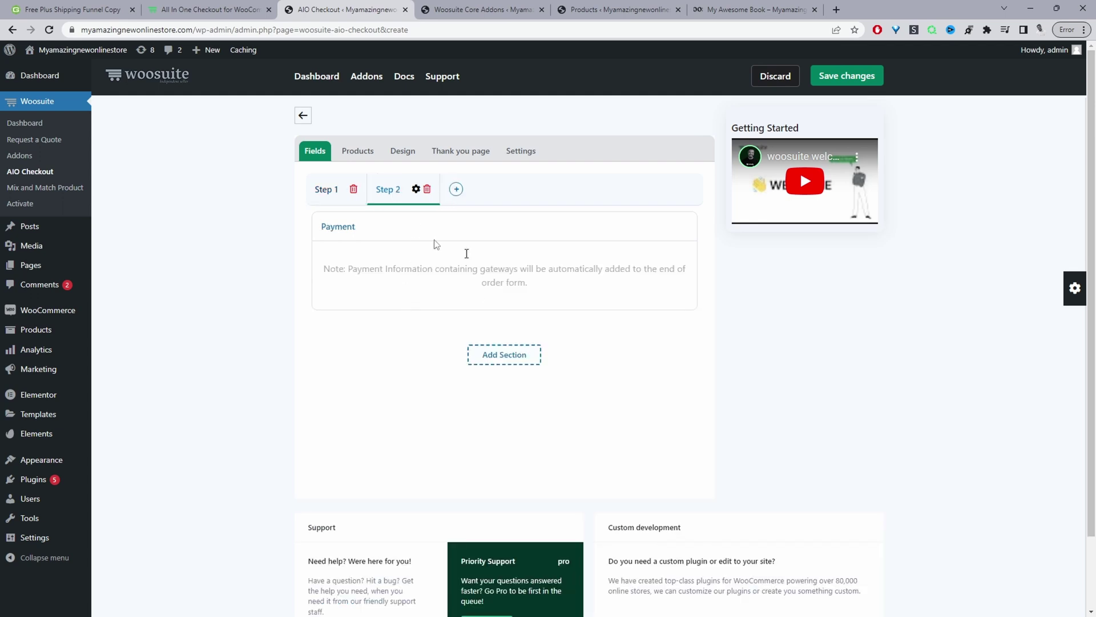
pyautogui.click(360, 149)
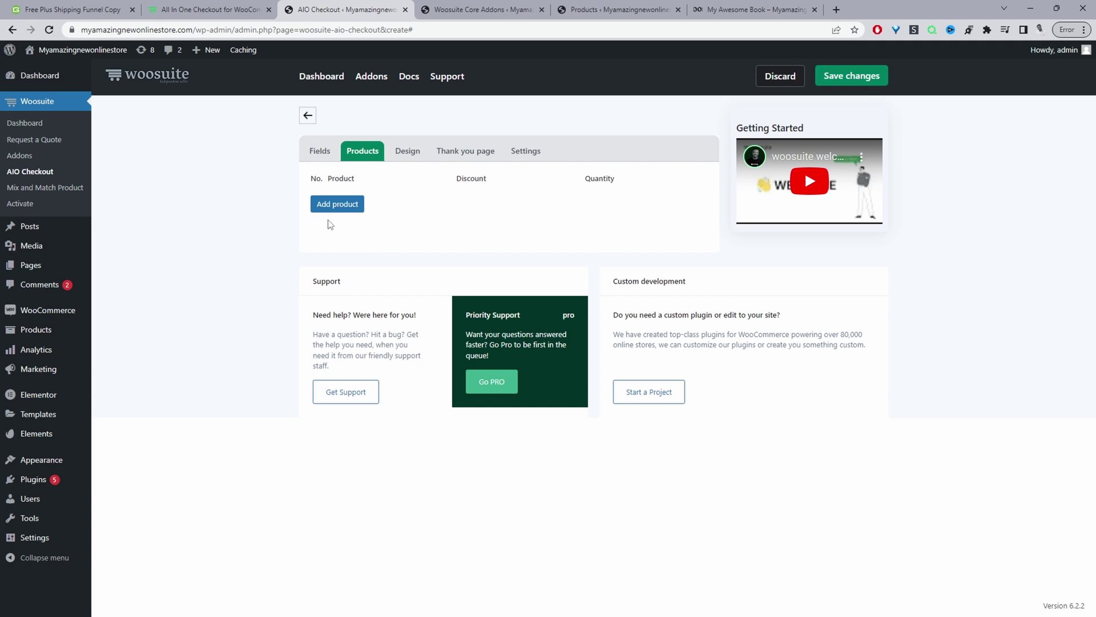
# Add a product row and select My Awesome Book by searching 'my awe'
pyautogui.click(332, 203)
pyautogui.click(346, 213)
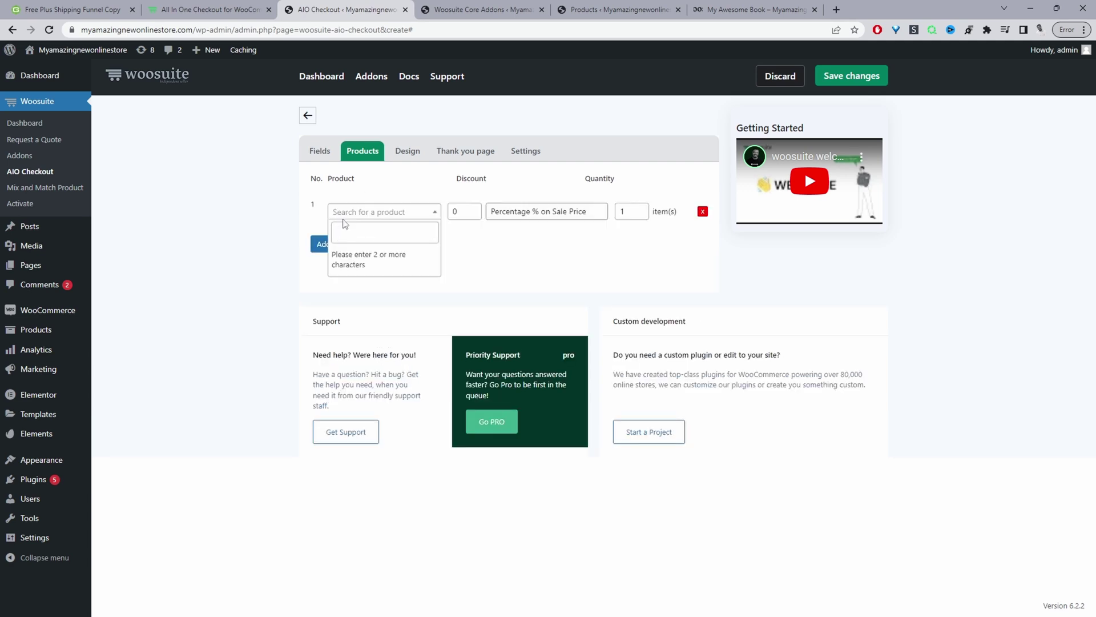
pyautogui.write('my awes')
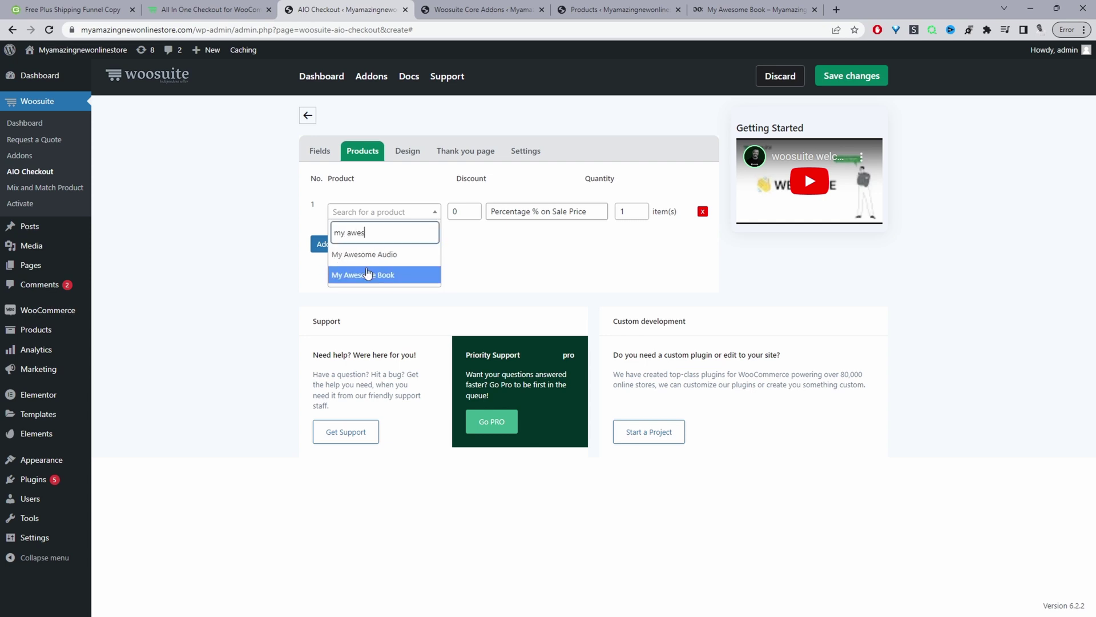
pyautogui.click(374, 276)
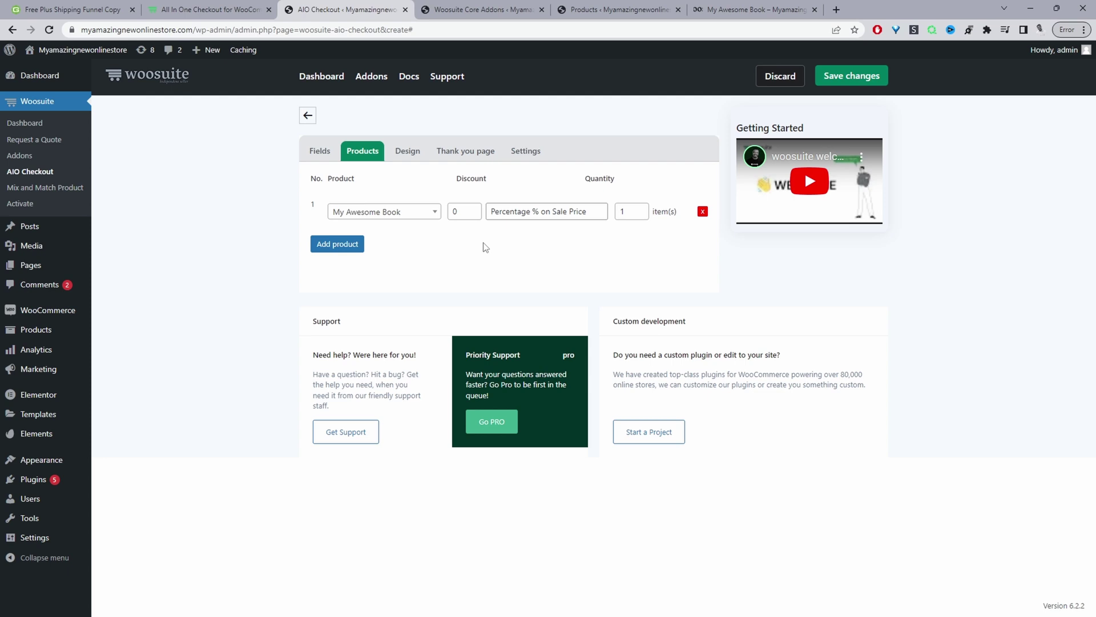
# Delete the product row, then set a two-column layout with the Modern Shop Template
pyautogui.click(703, 212)
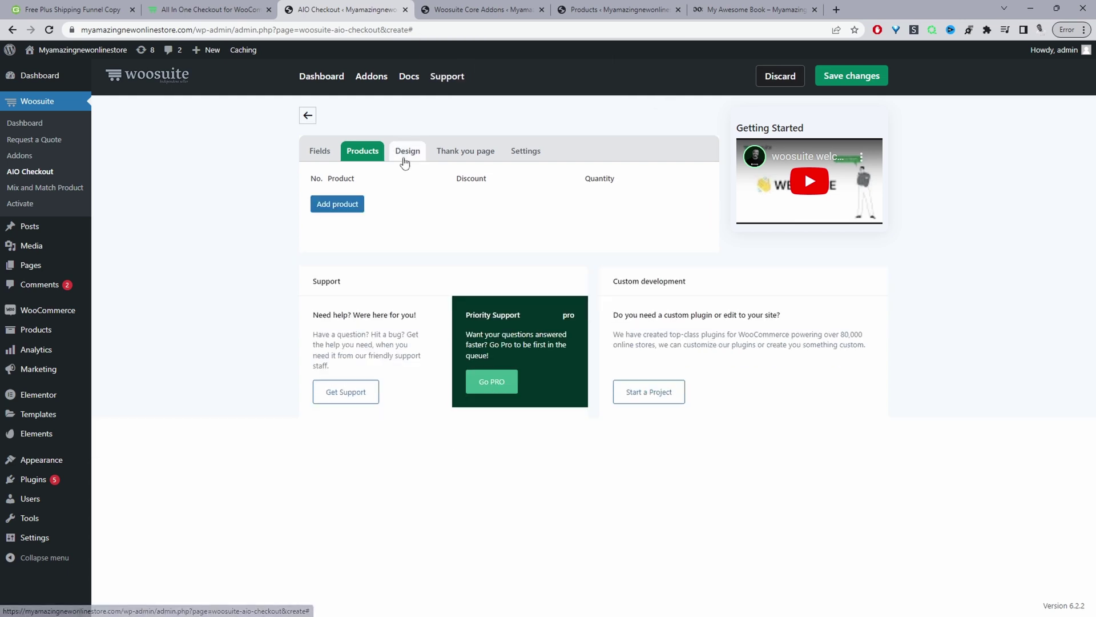
pyautogui.click(406, 153)
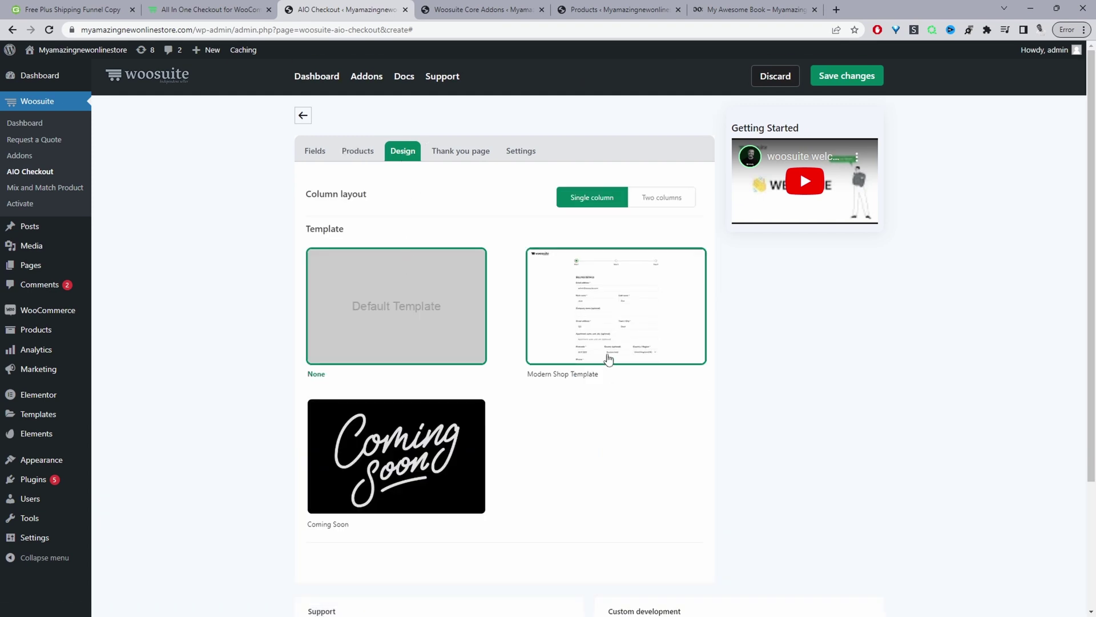
pyautogui.click(656, 201)
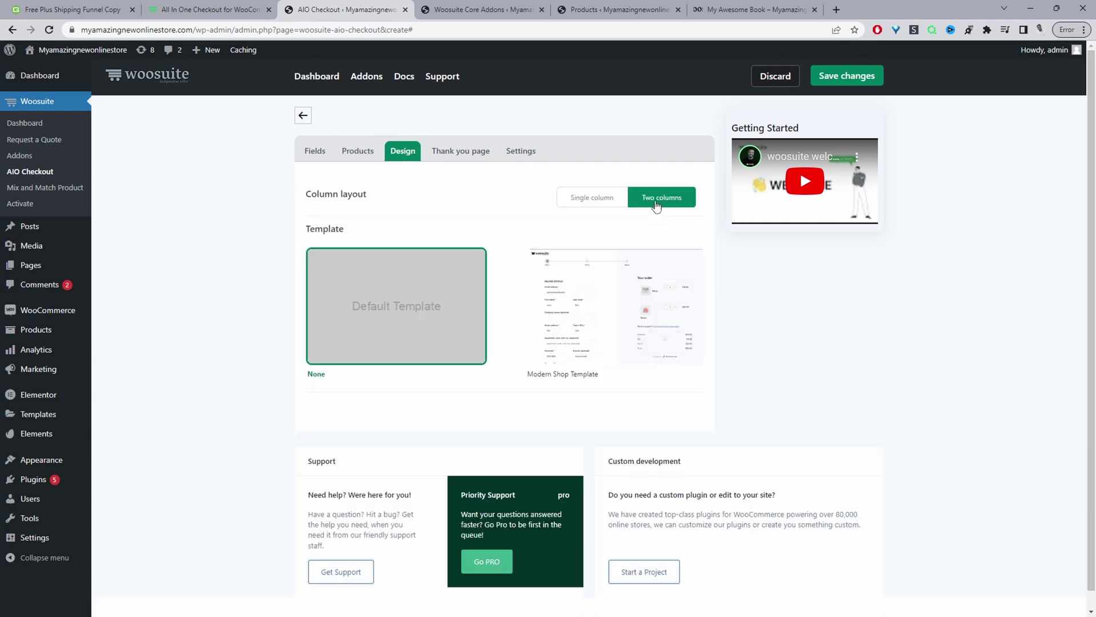
pyautogui.click(634, 298)
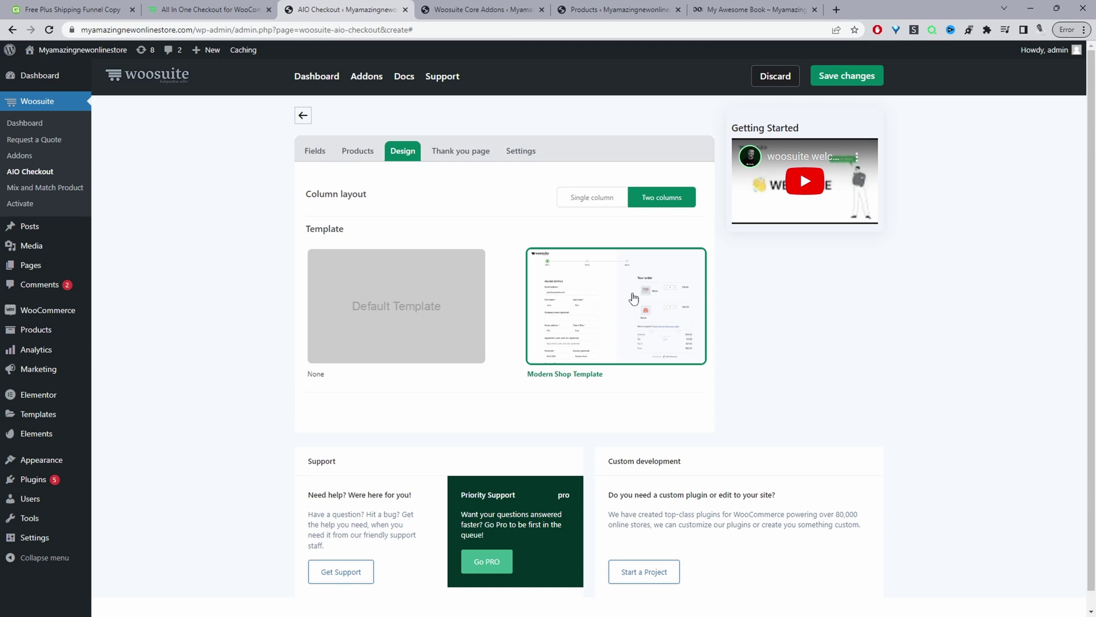
pyautogui.click(445, 159)
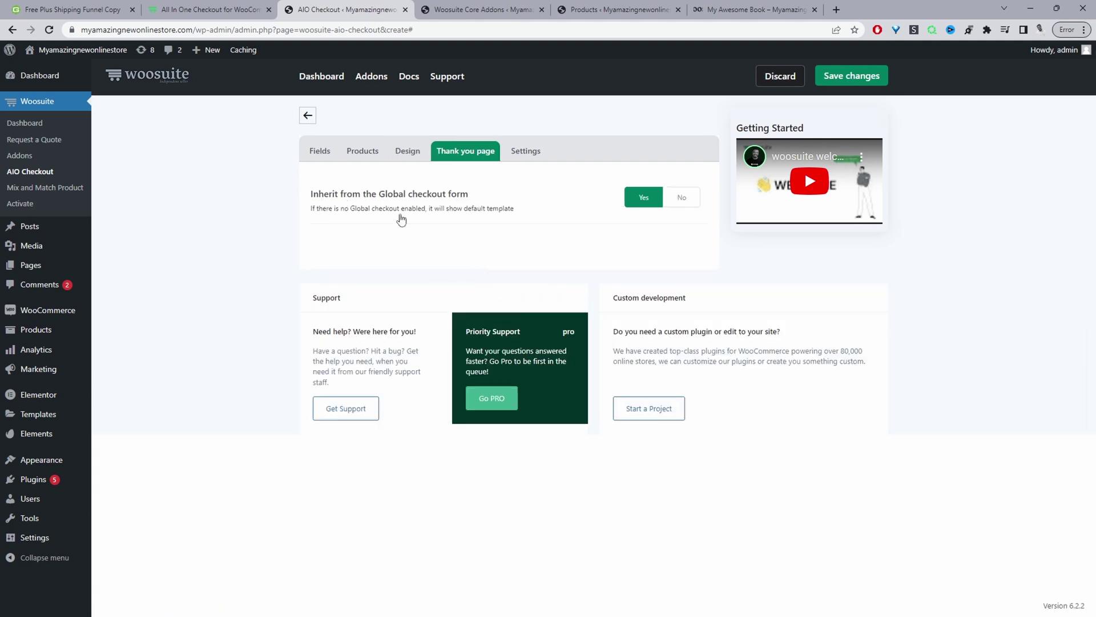
# Set global thank-you inheritance to No and choose the Single Column Default template
pyautogui.click(682, 197)
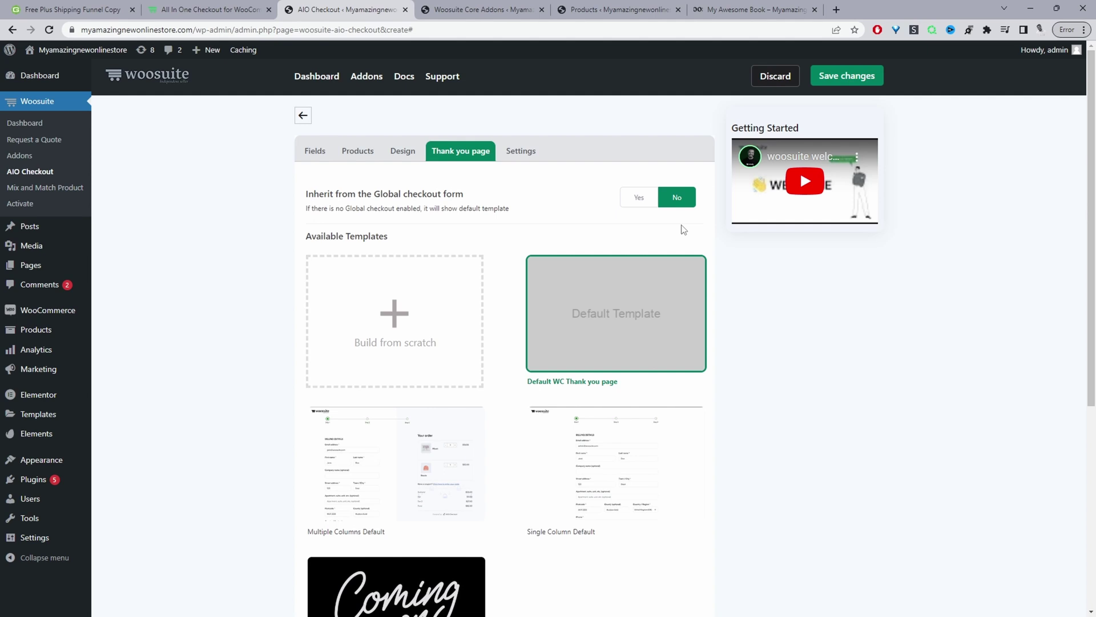
pyautogui.scroll(-2, 656, 282)
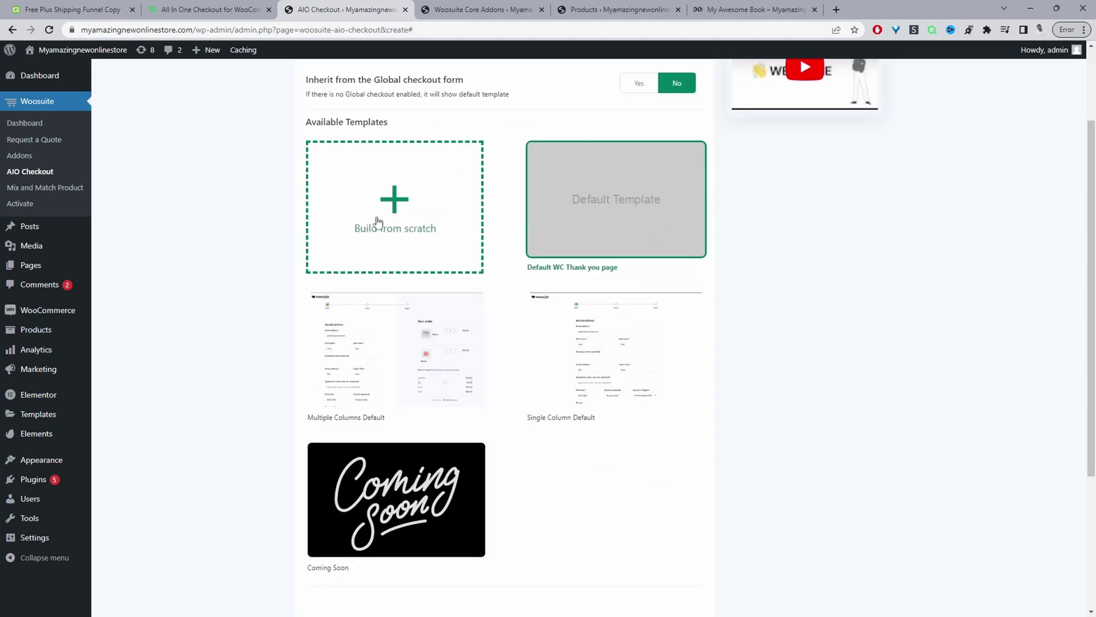
pyautogui.click(609, 388)
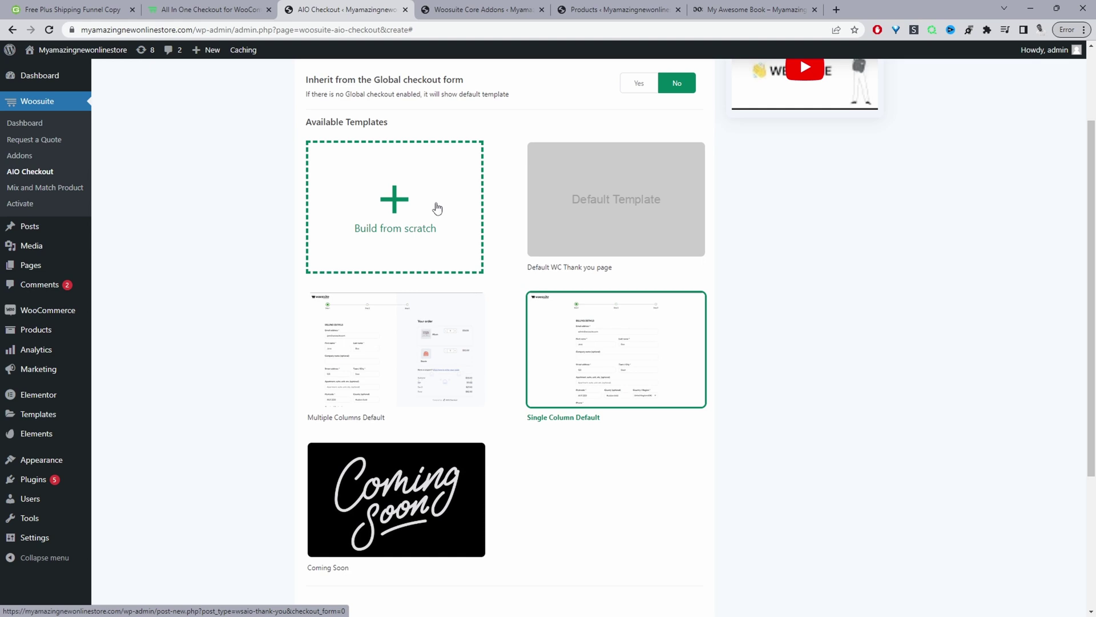
pyautogui.scroll(2, 437, 208)
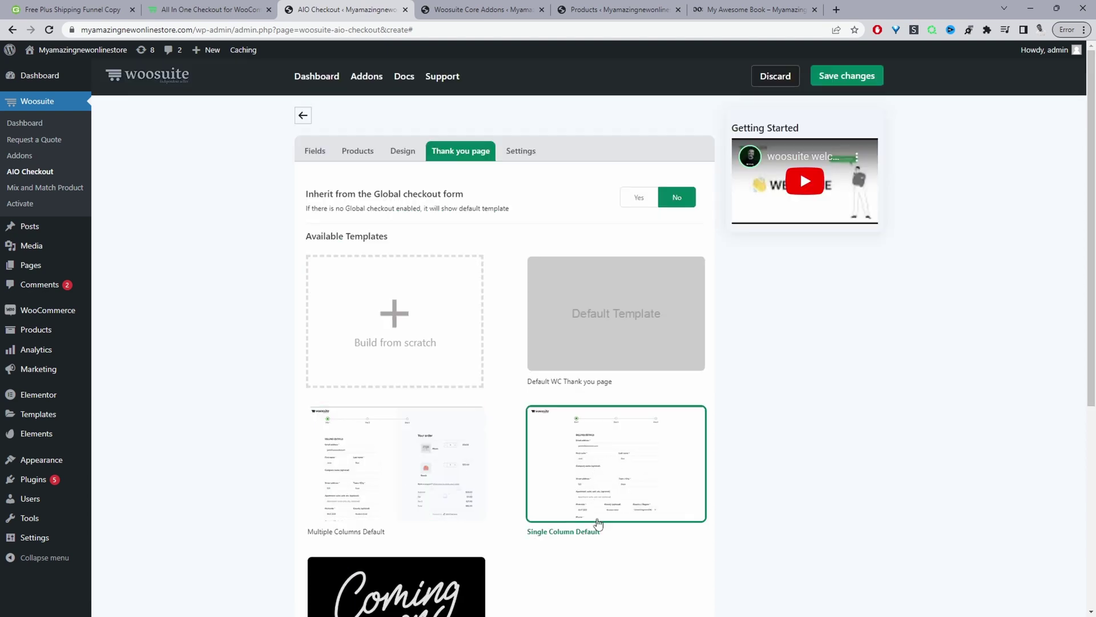
pyautogui.click(520, 152)
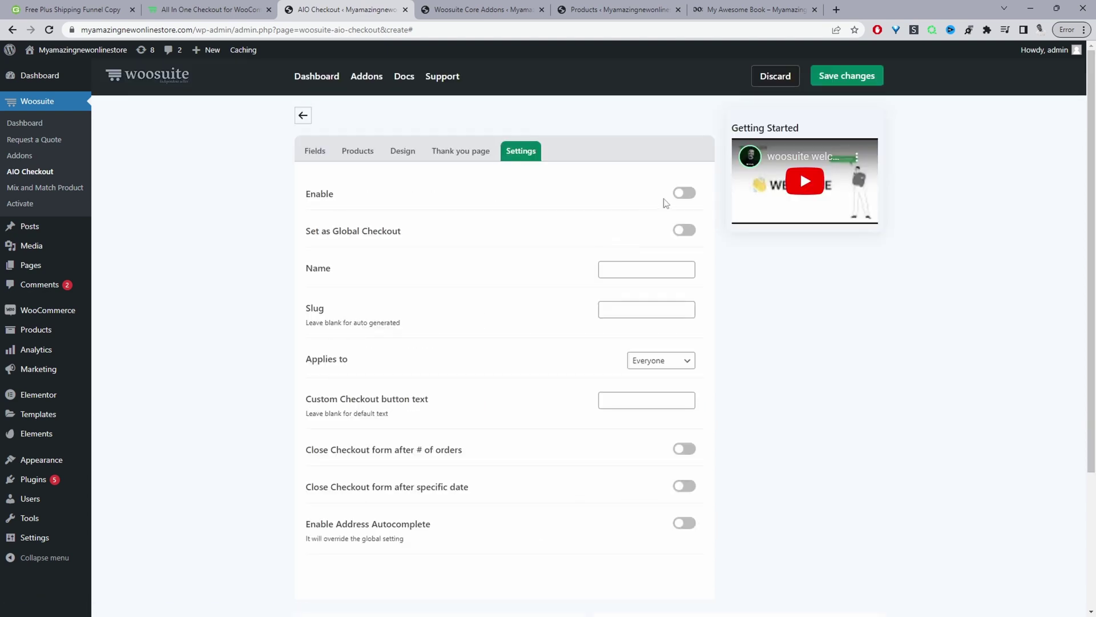
# Enable the checkout as the global checkout named 'defualt', leaving the slug blank, and save it
pyautogui.click(683, 196)
pyautogui.click(685, 230)
pyautogui.click(665, 267)
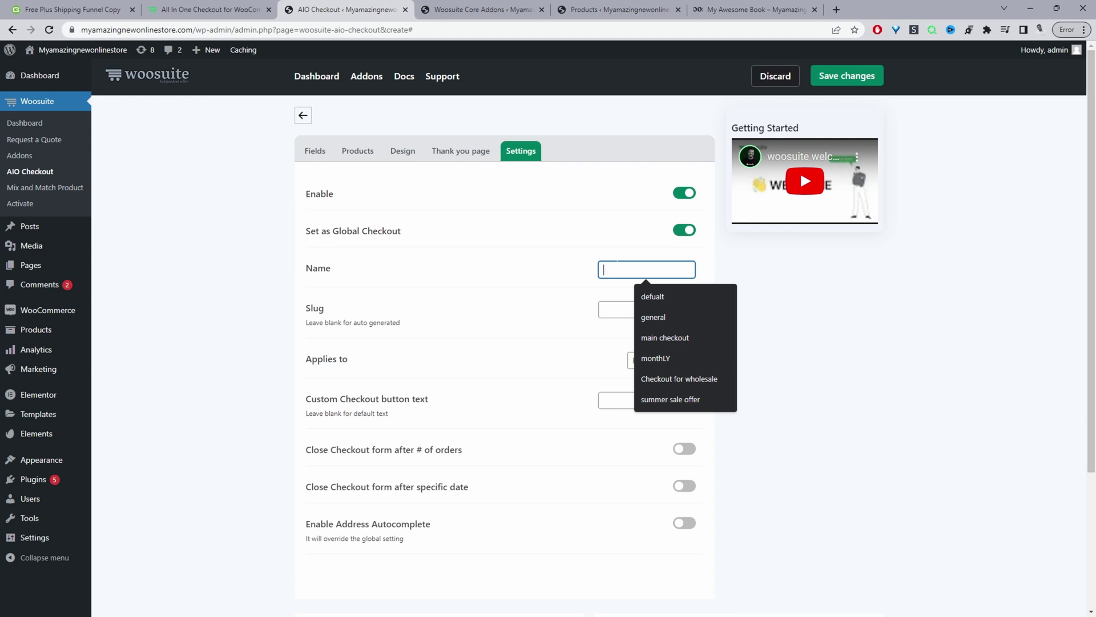
pyautogui.click(653, 296)
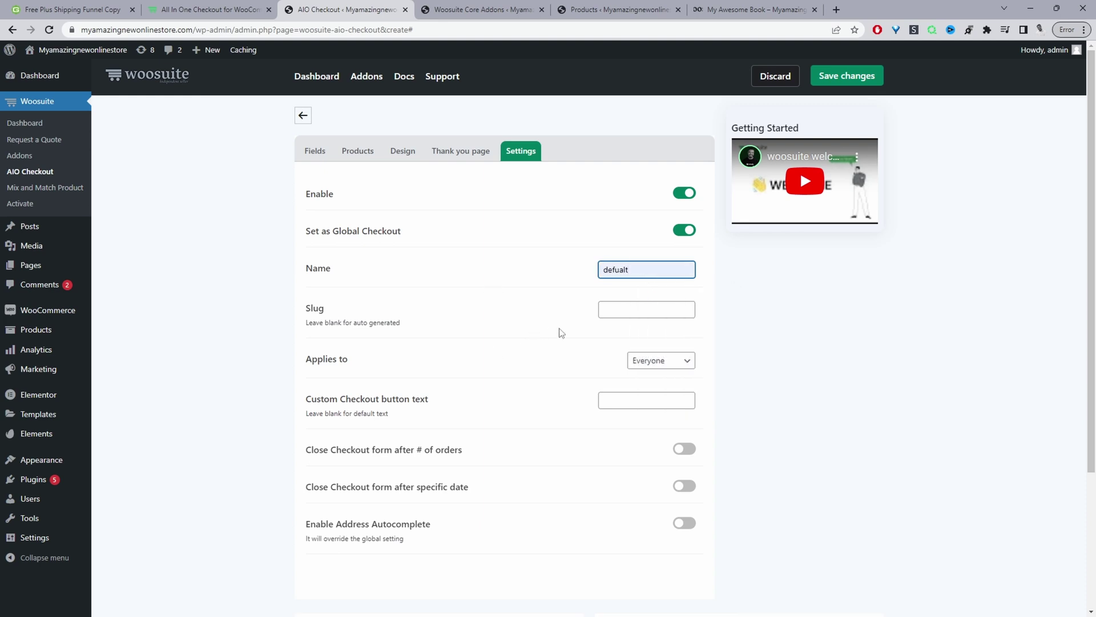
pyautogui.click(603, 309)
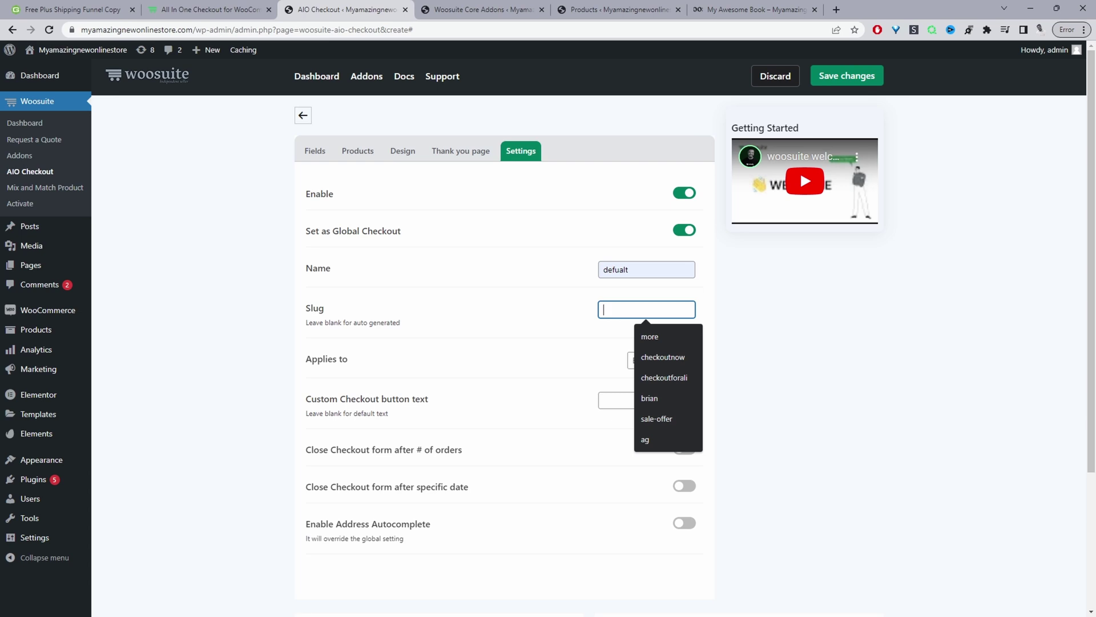
pyautogui.click(821, 309)
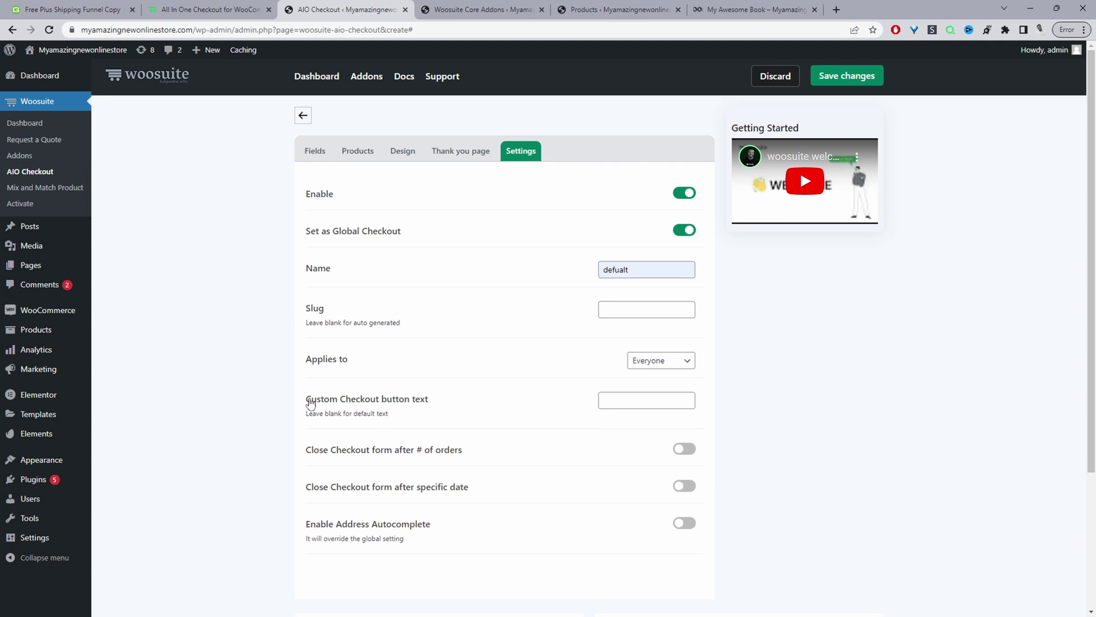
pyautogui.moveTo(311, 404); pyautogui.dragTo(429, 399)
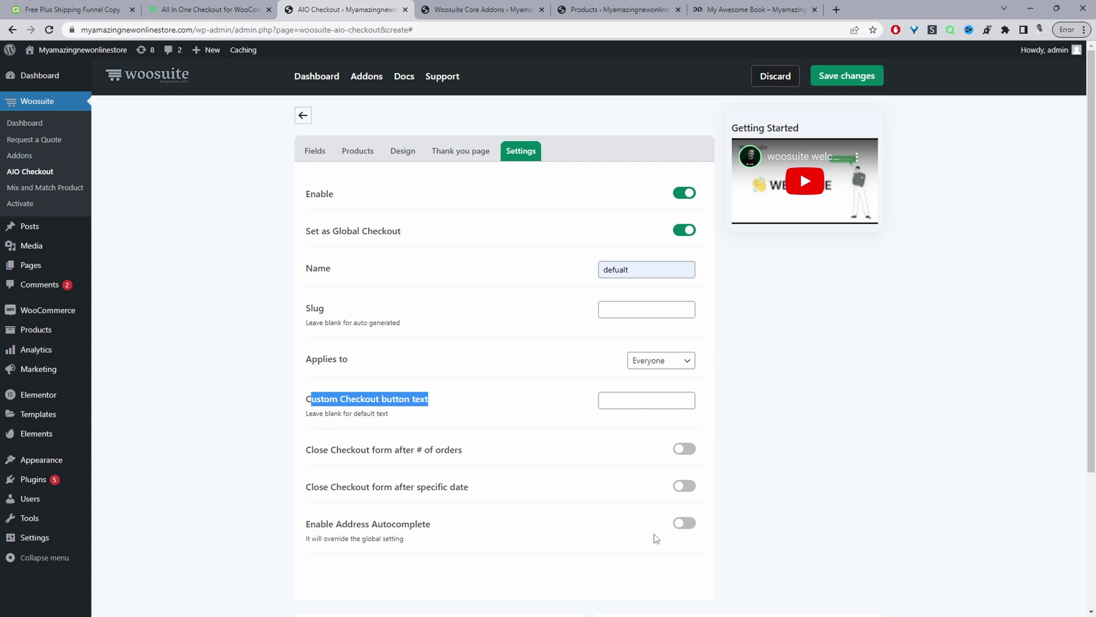
pyautogui.click(848, 83)
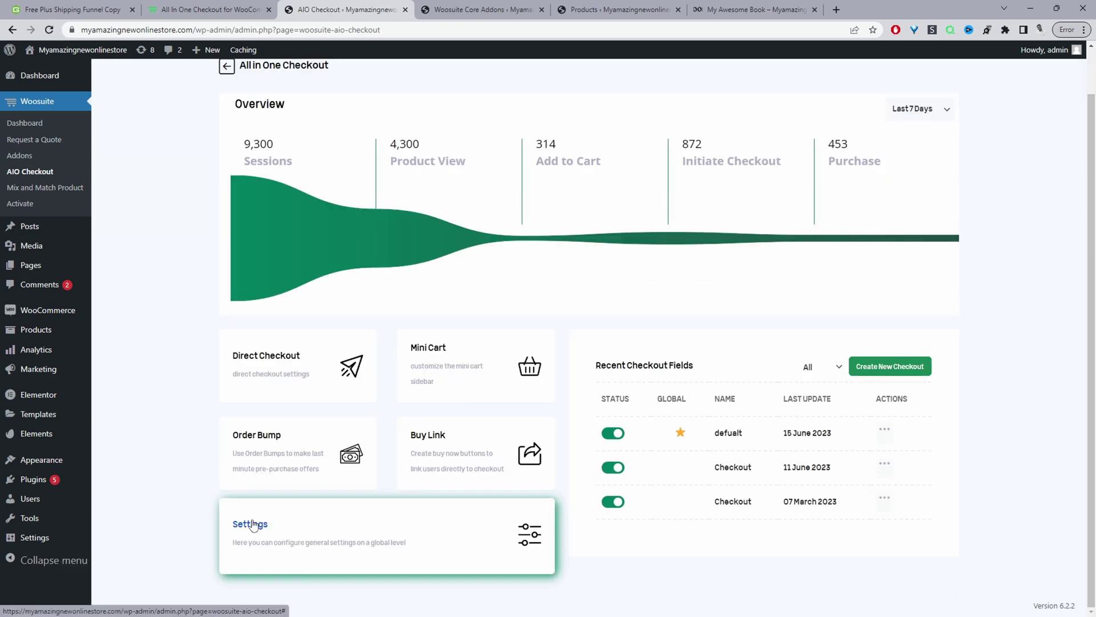
pyautogui.click(252, 523)
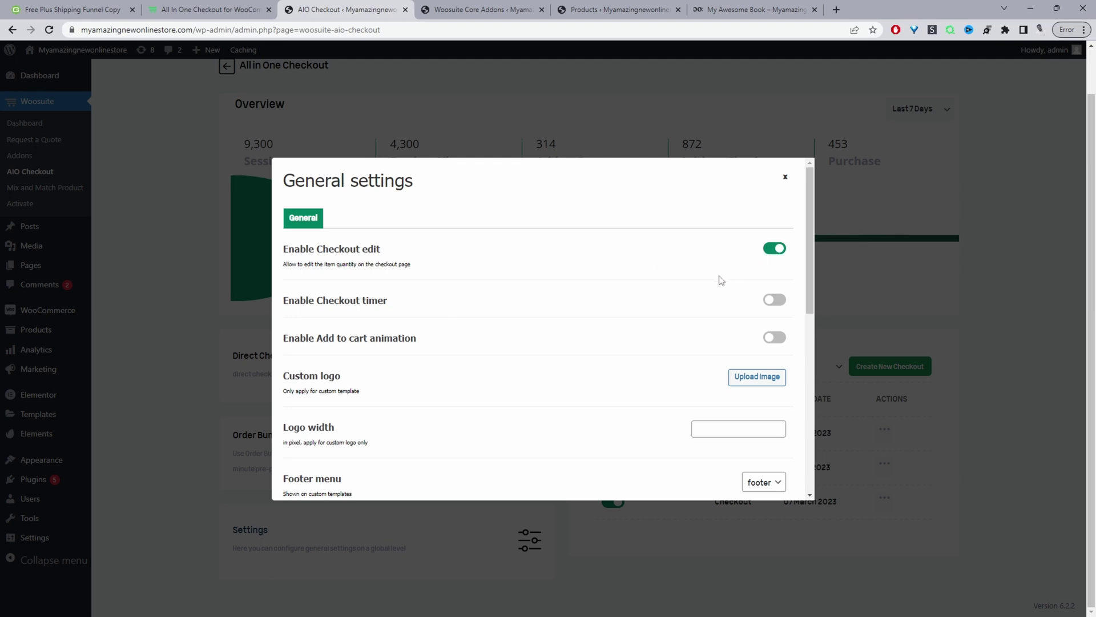
pyautogui.scroll(-3, 600, 291)
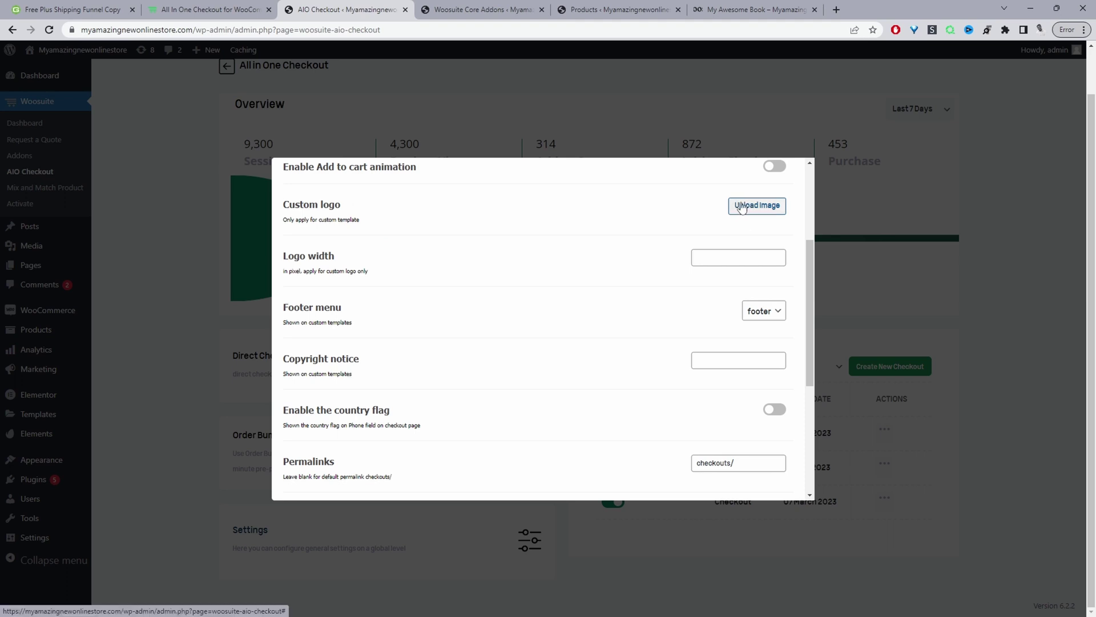
pyautogui.click(718, 360)
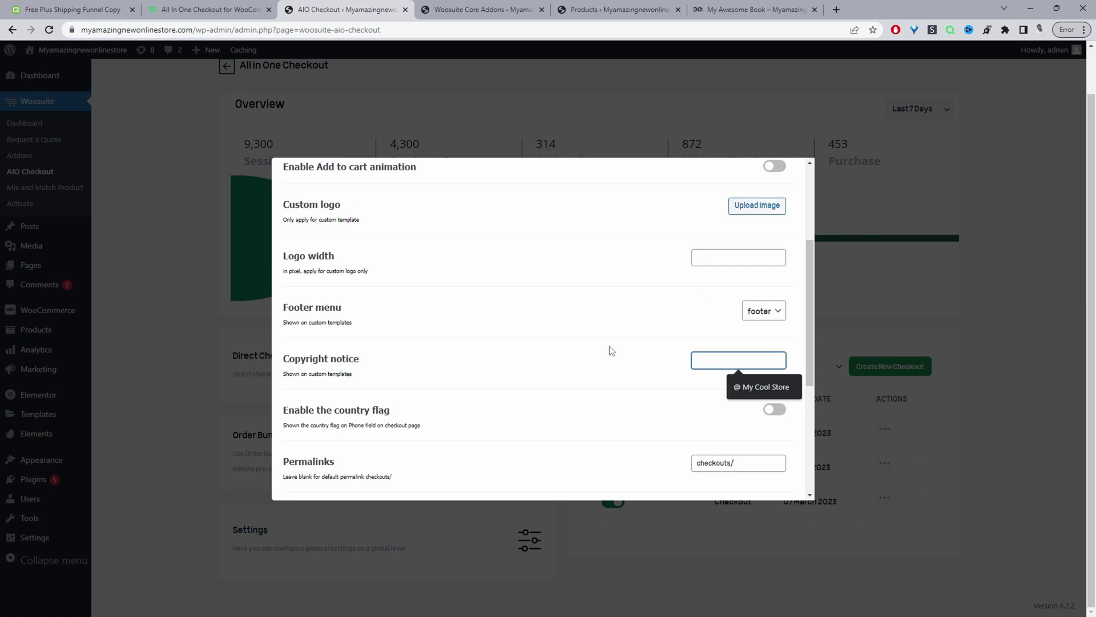
pyautogui.scroll(-4, 610, 350)
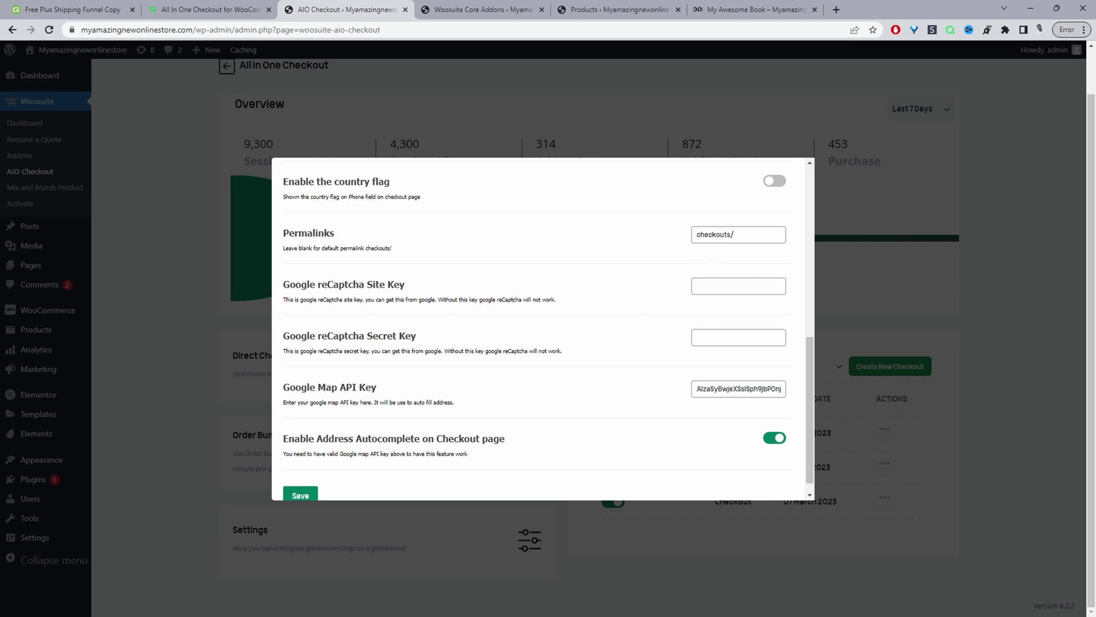
pyautogui.scroll(-1, 668, 335)
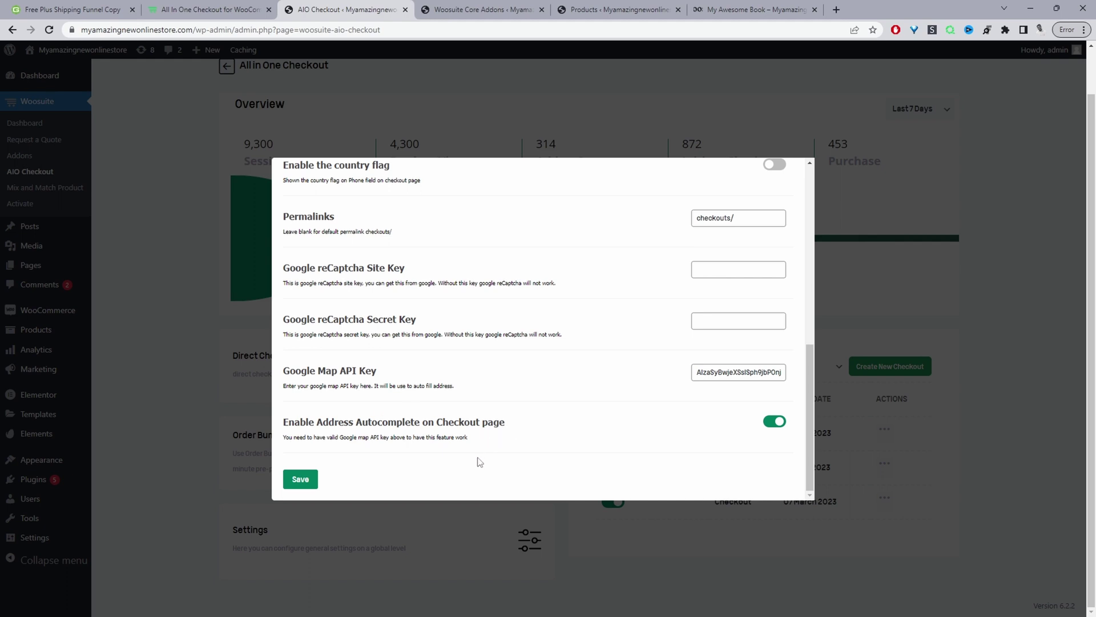
pyautogui.scroll(10, 545, 451)
pyautogui.click(125, 362)
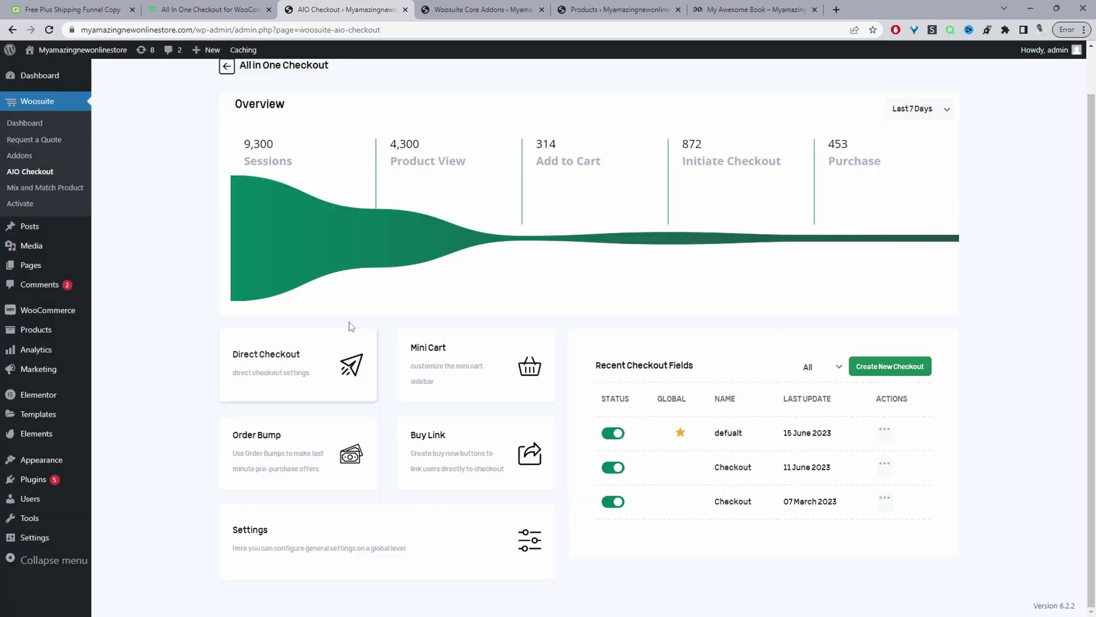
# Enable Direct Checkout with the Add to Cart + Buy Now button type and save
pyautogui.click(278, 381)
pyautogui.click(789, 214)
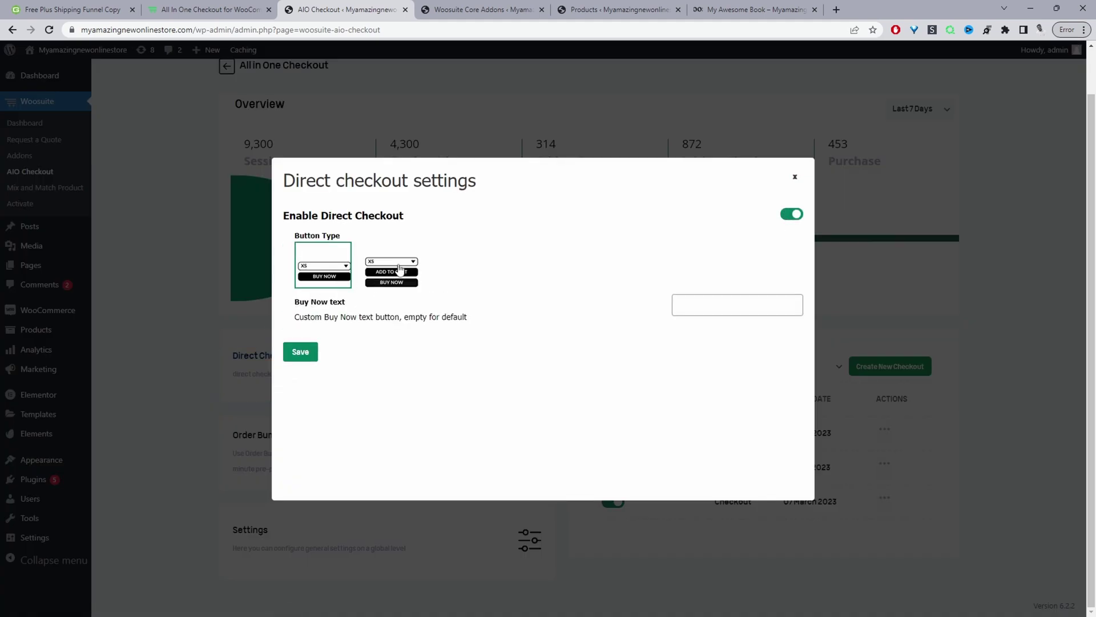
pyautogui.click(399, 270)
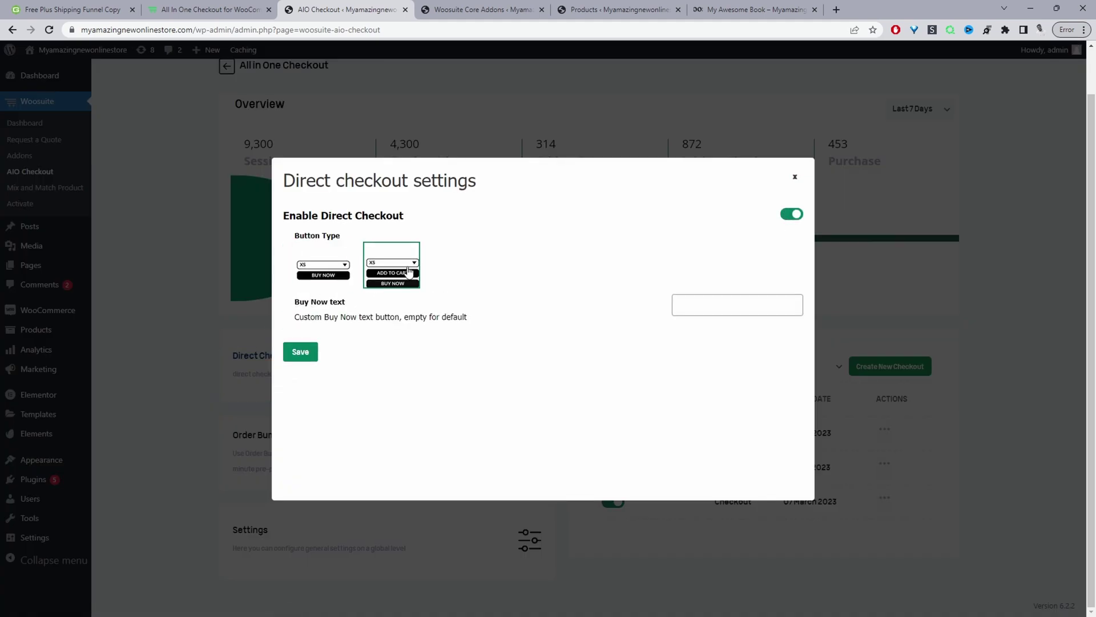
pyautogui.click(301, 352)
pyautogui.click(712, 319)
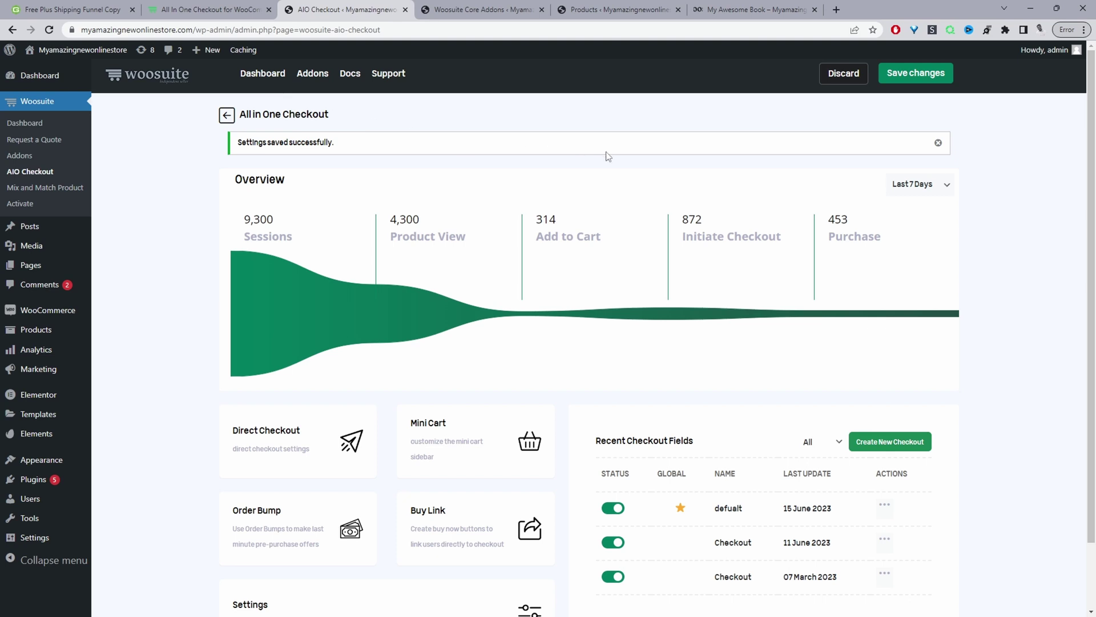
pyautogui.click(754, 10)
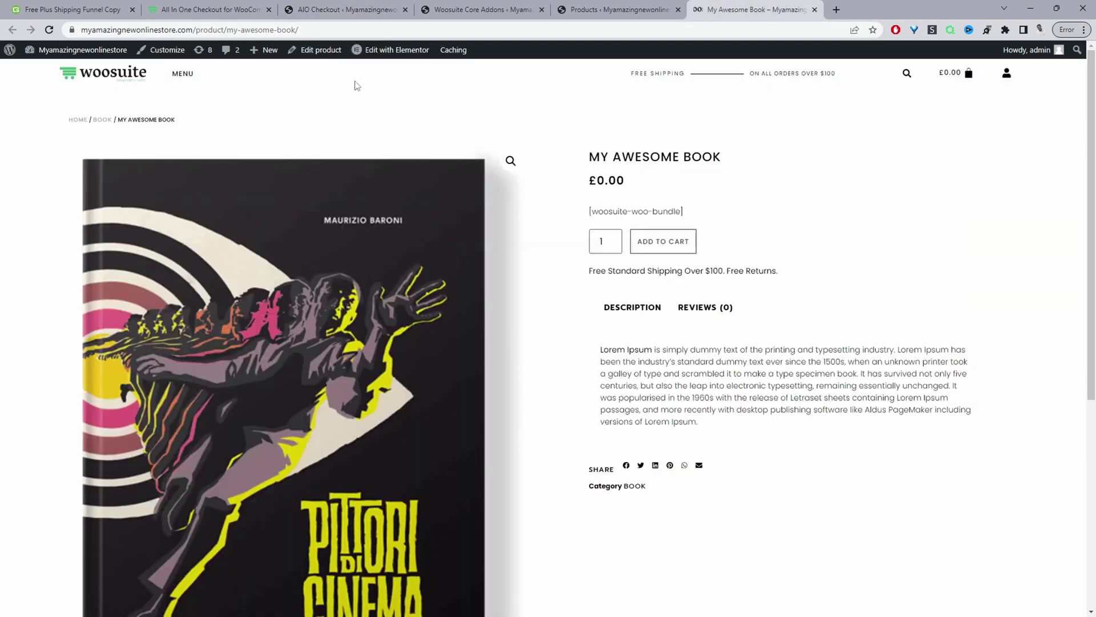
# Reload My Awesome Book's page and use Buy Now to verify the £0.00 free-shipping checkout
pyautogui.click(49, 30)
pyautogui.click(647, 246)
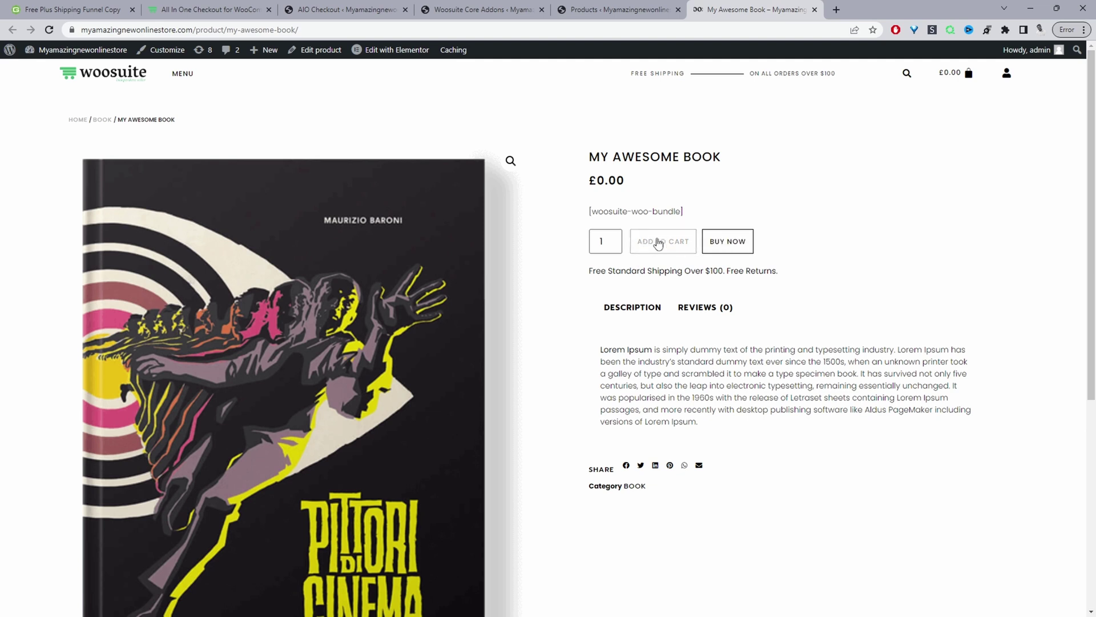
pyautogui.click(723, 246)
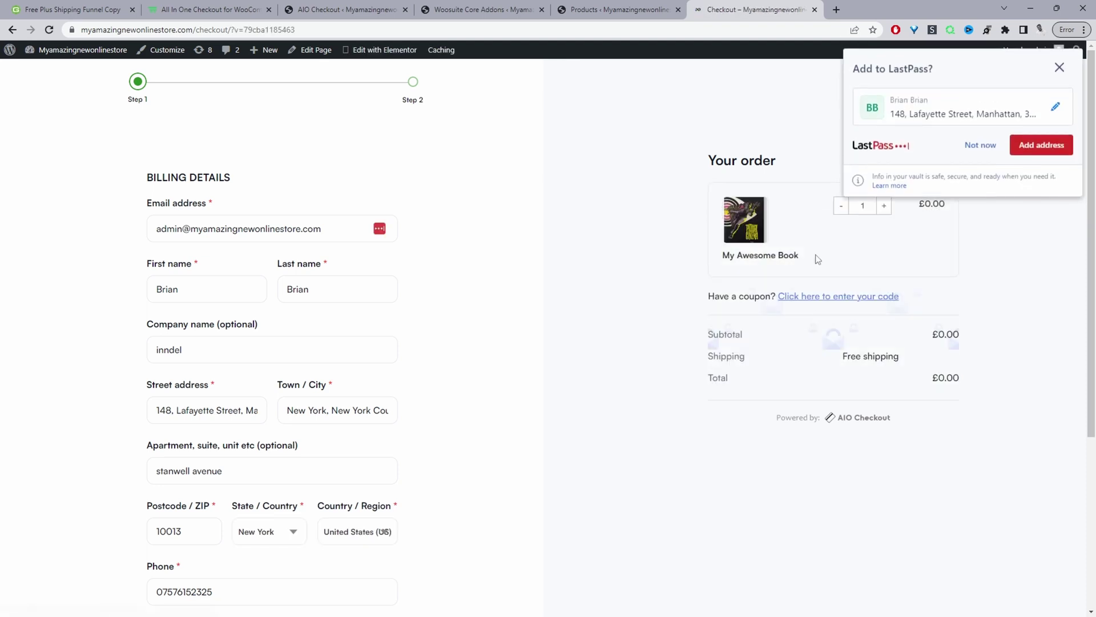
pyautogui.click(978, 145)
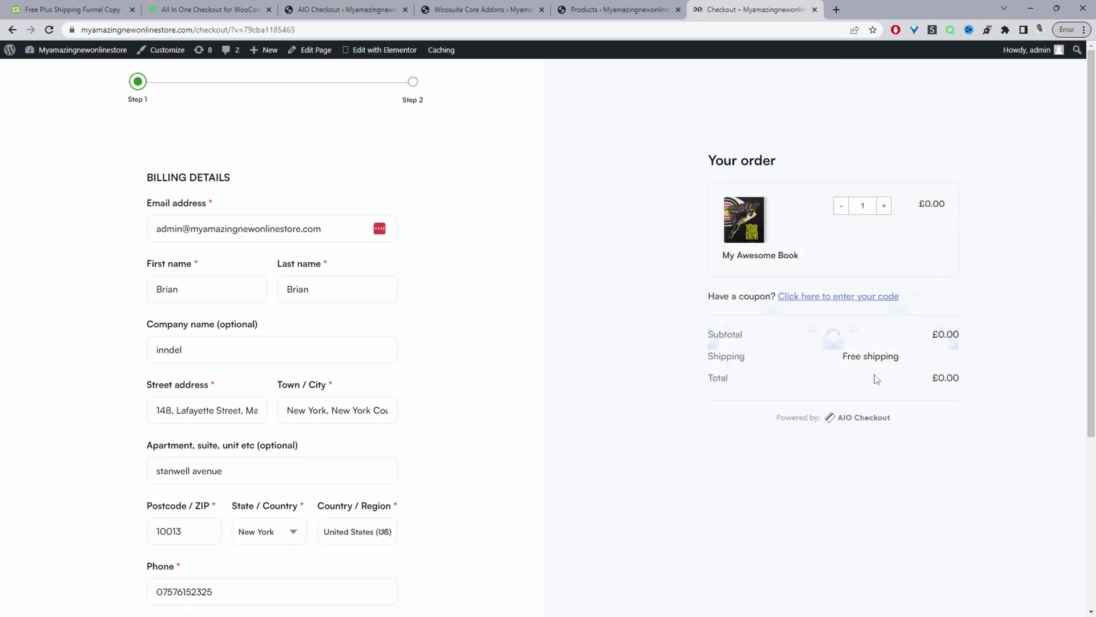
pyautogui.click(348, 9)
pyautogui.scroll(-1, 394, 383)
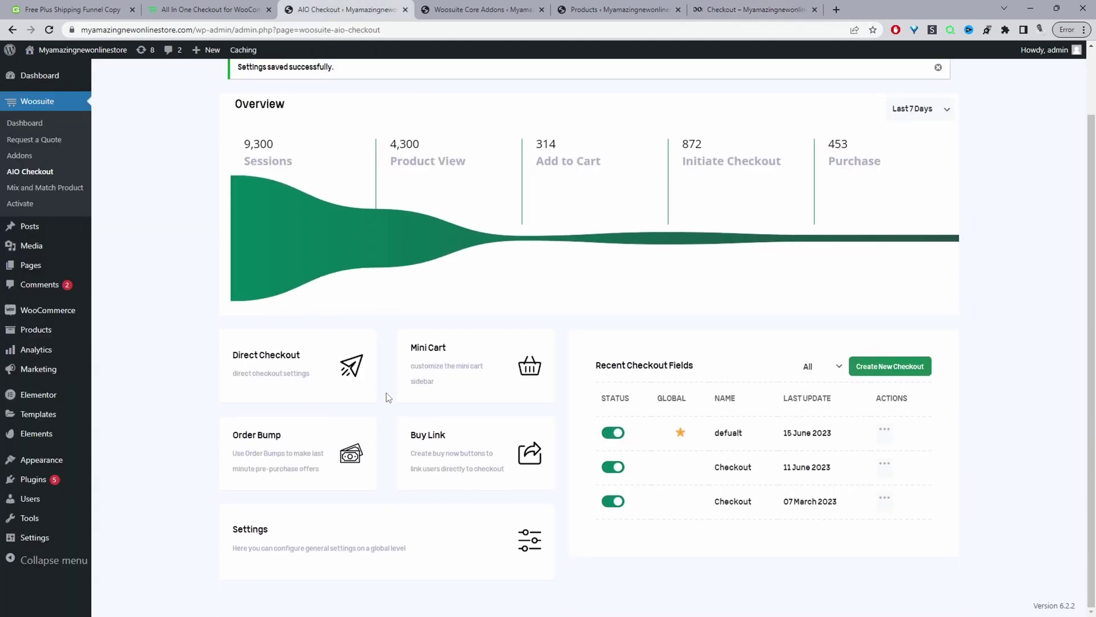
# Add a new order bump named 'book' and bring up its product search list
pyautogui.click(250, 453)
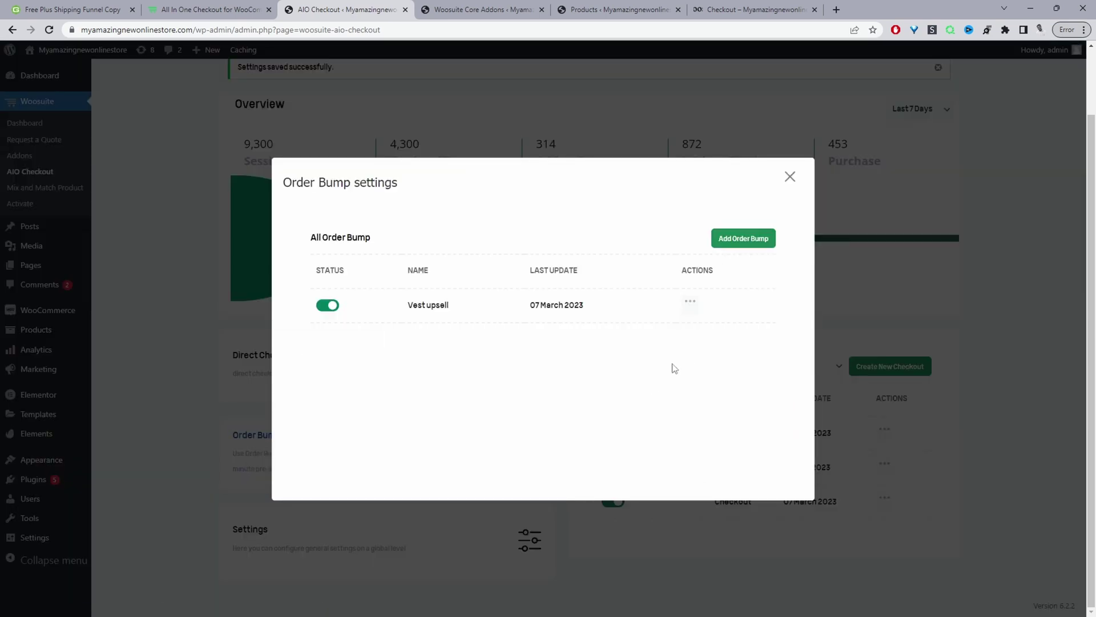
pyautogui.click(752, 250)
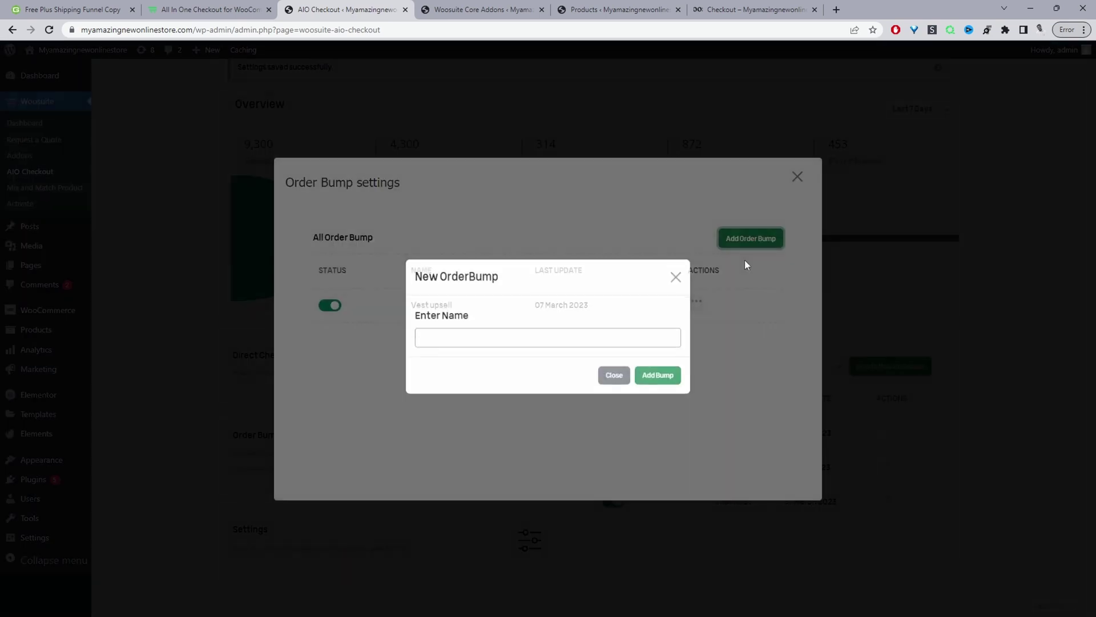
pyautogui.click(480, 341)
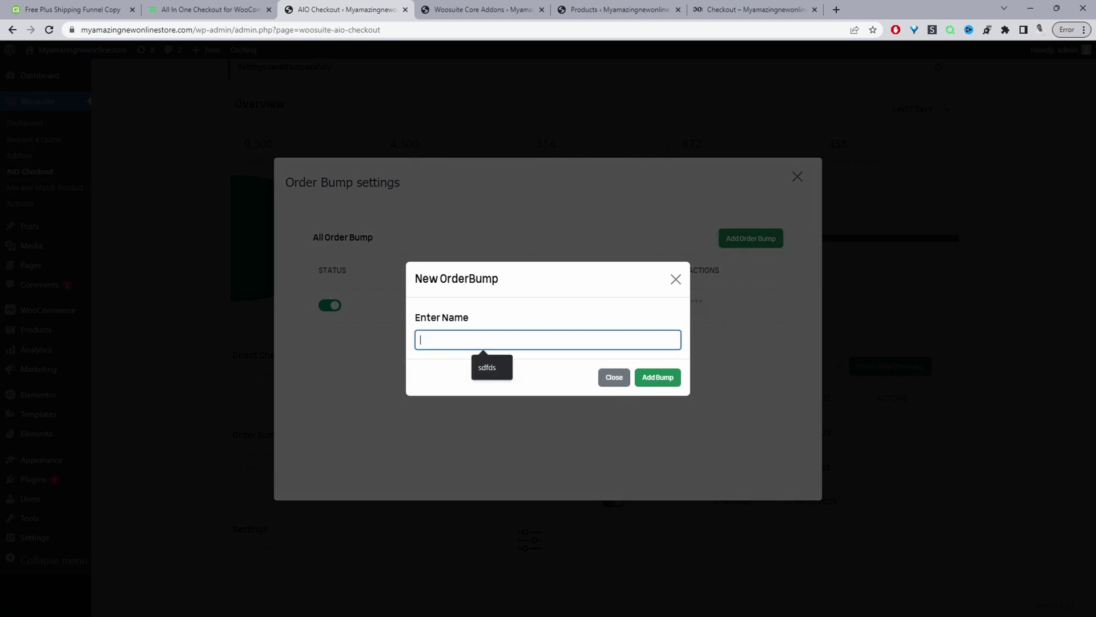
pyautogui.write('book')
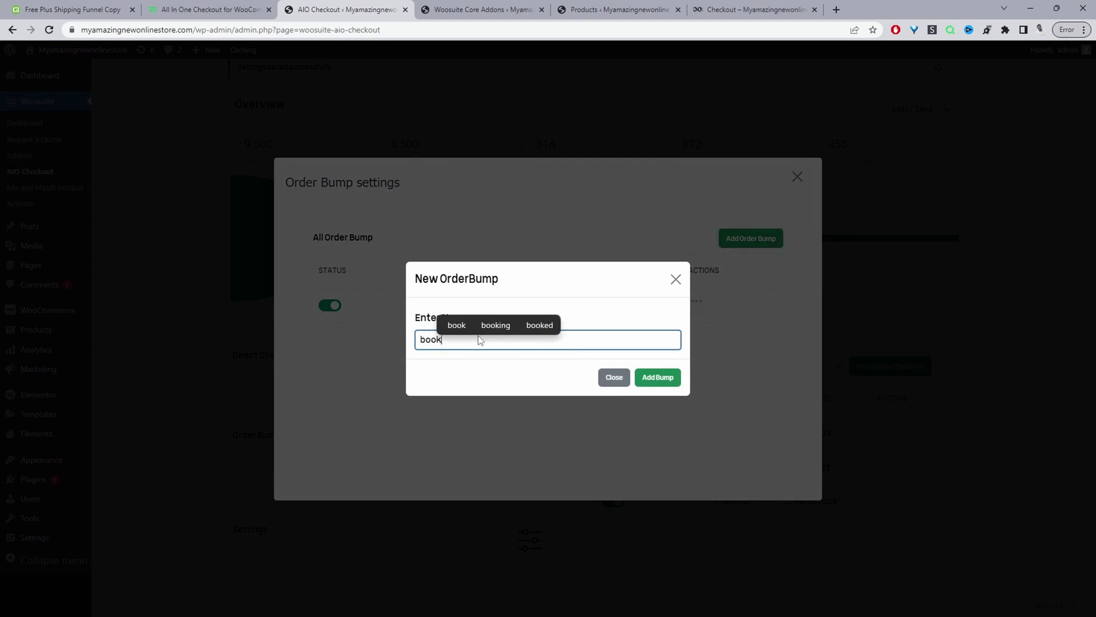
pyautogui.press('Return')
pyautogui.click(235, 318)
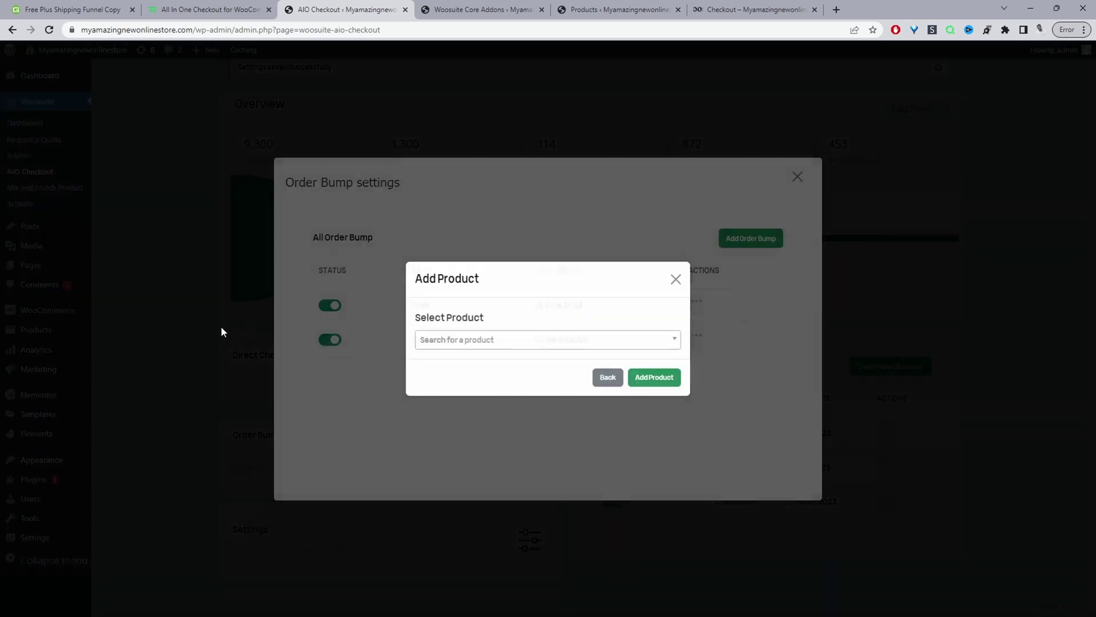
pyautogui.click(514, 349)
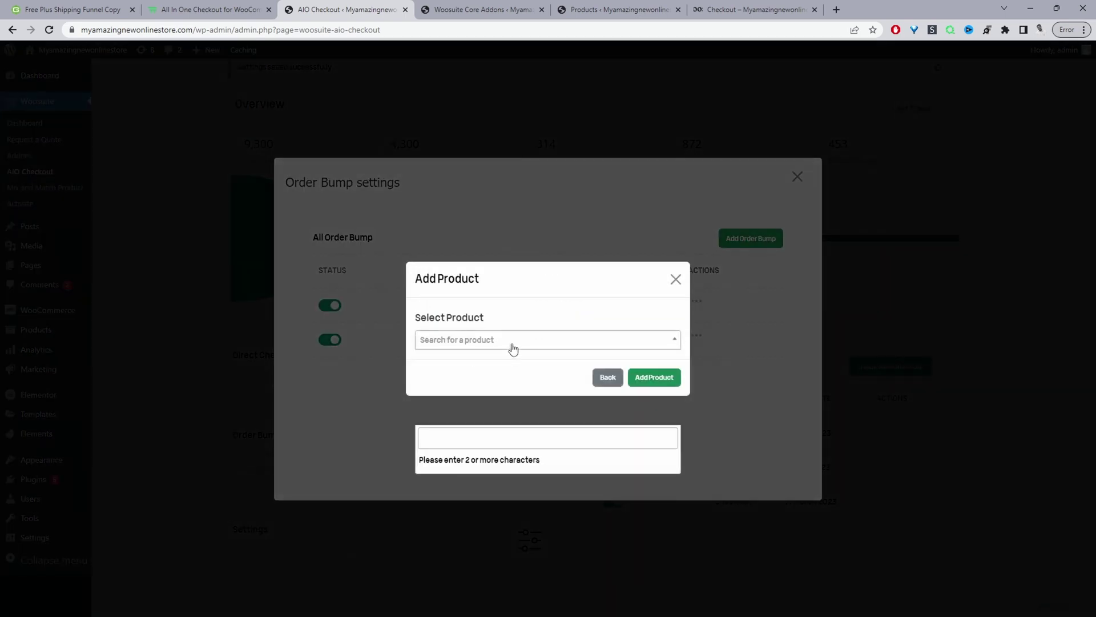
# Search 'my awes' and add My Awesome Audio as the book bump's product
pyautogui.click(493, 440)
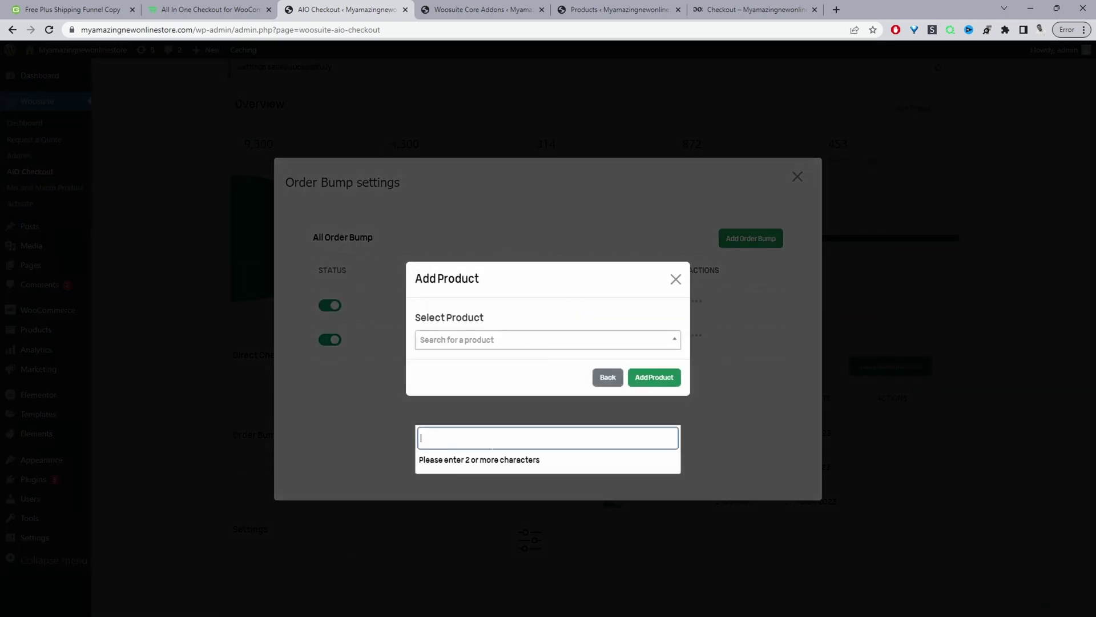
pyautogui.write('my aweso')
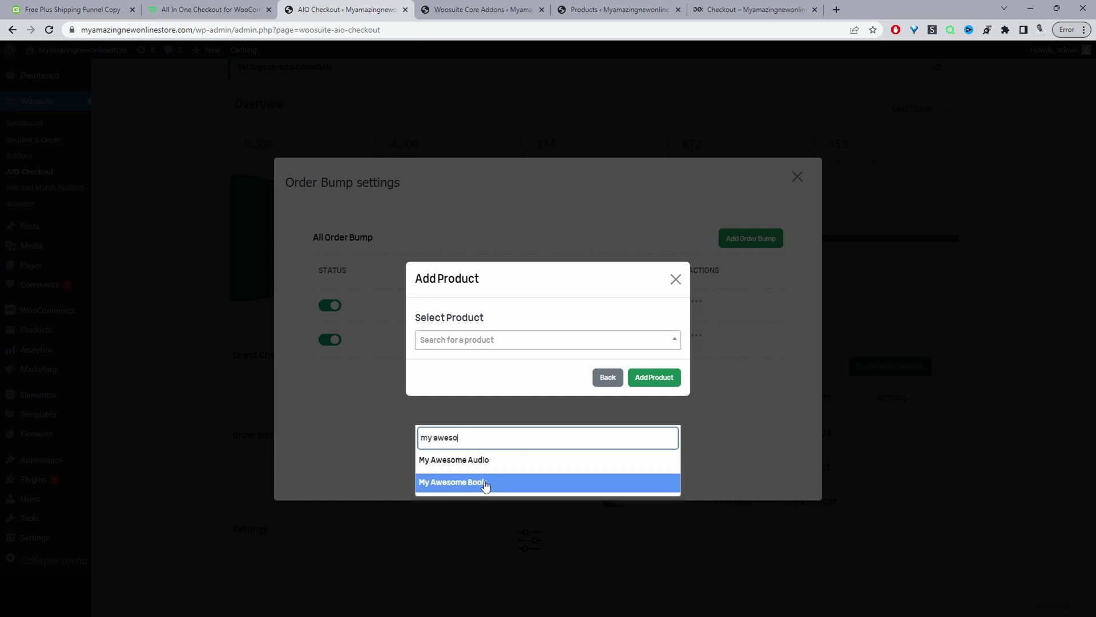
pyautogui.click(499, 457)
pyautogui.click(663, 382)
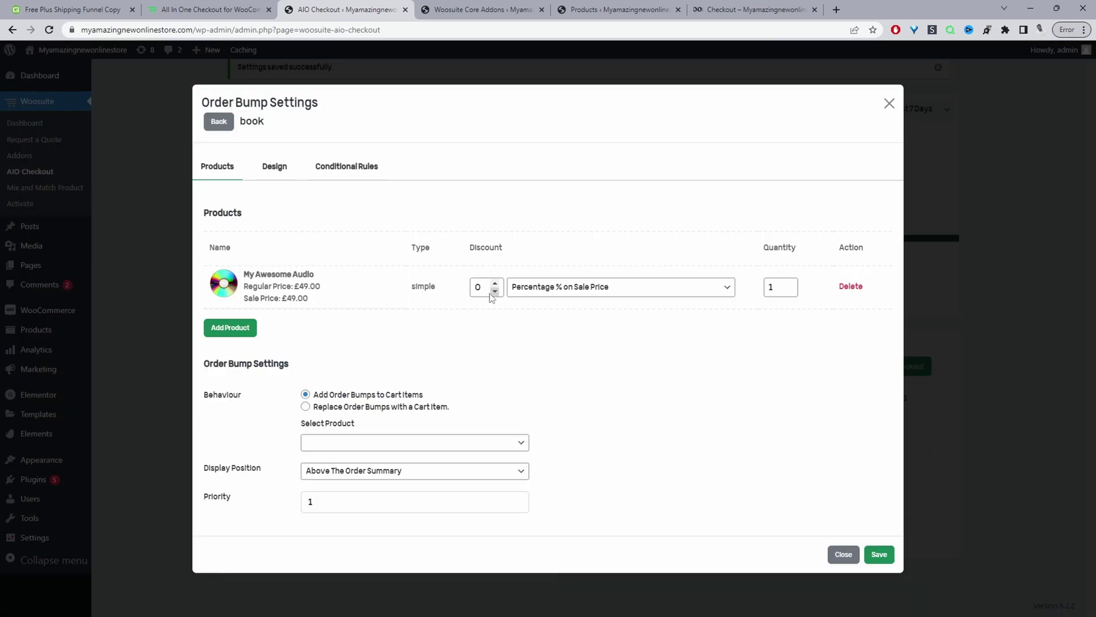
# Give the bump a 10% discount on Regular Price, placed Below The Order Summary
pyautogui.moveTo(483, 287); pyautogui.dragTo(465, 287)
pyautogui.write('10')
pyautogui.press('Tab')
pyautogui.press('Down')
pyautogui.click(703, 362)
pyautogui.click(342, 470)
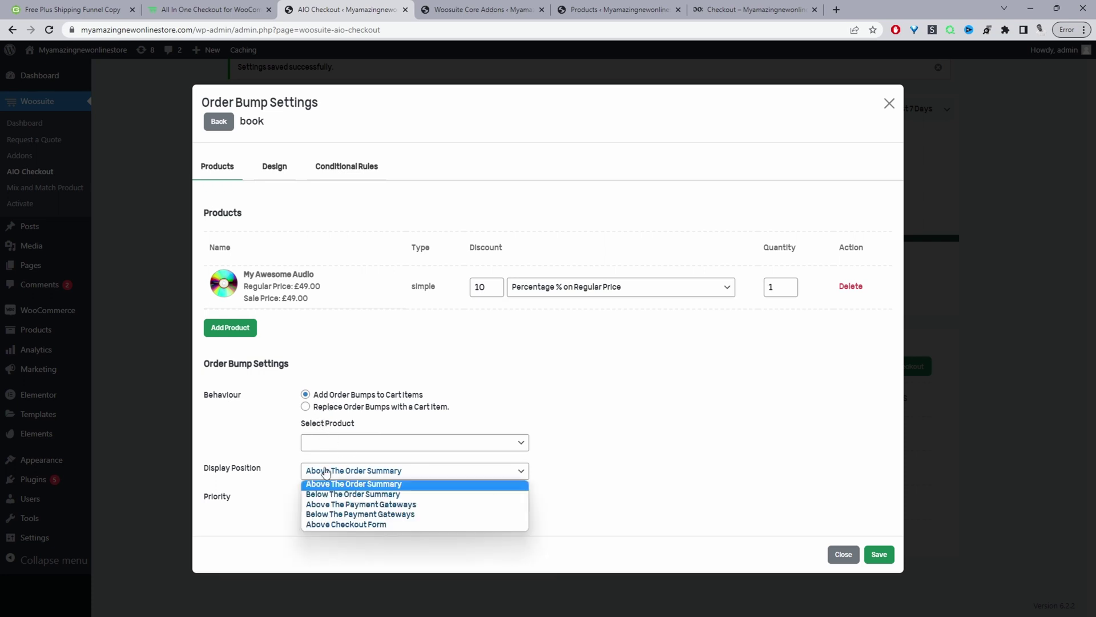
pyautogui.click(360, 494)
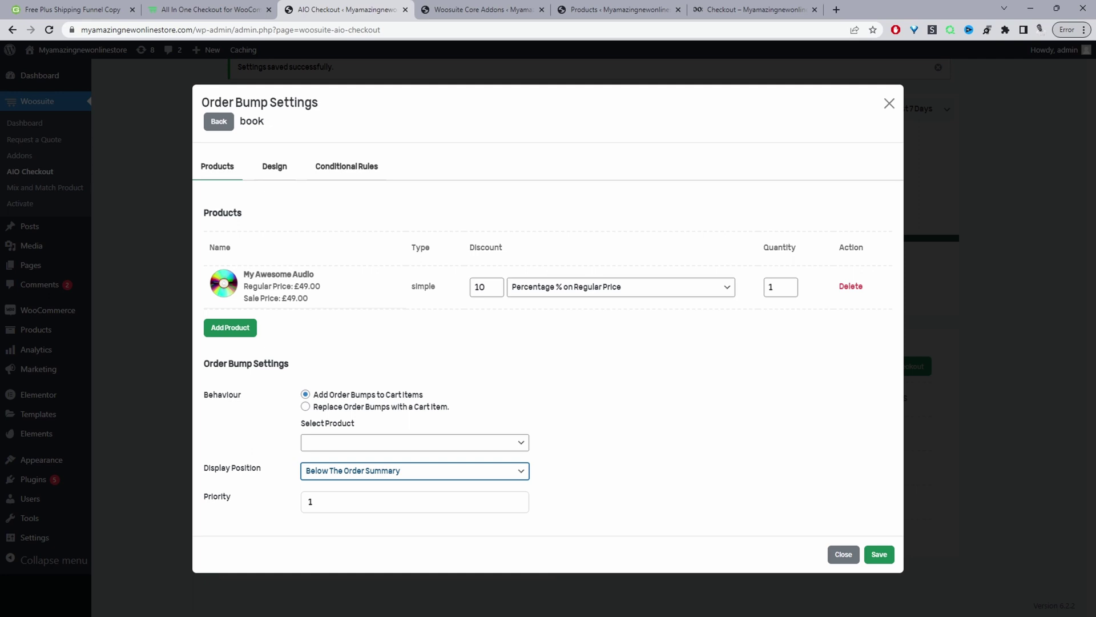
pyautogui.click(282, 171)
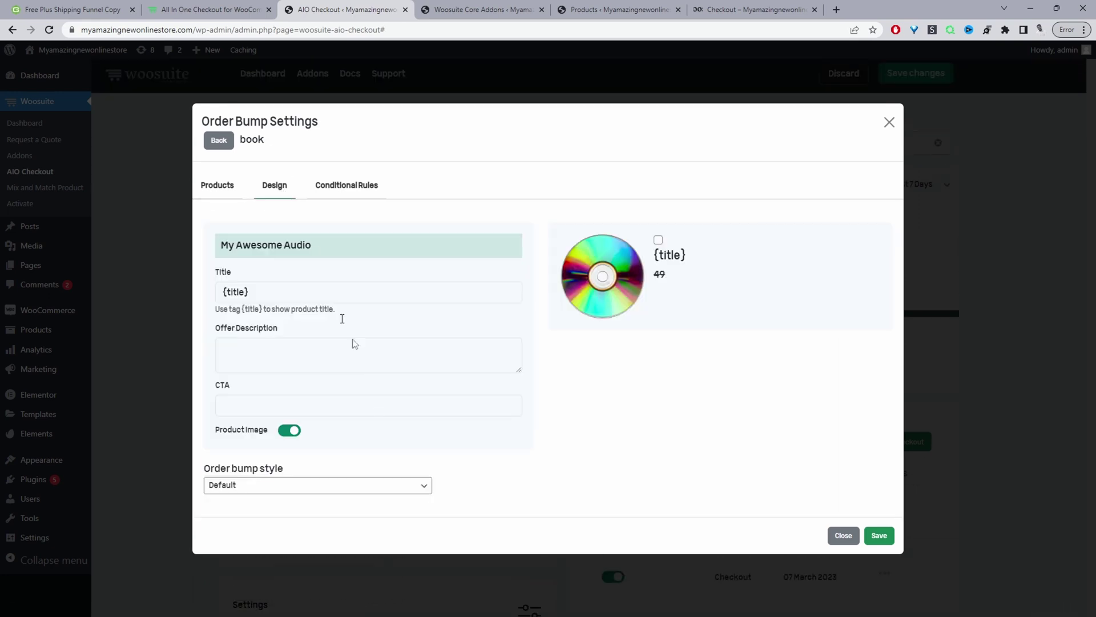
# Title the bump 'Get the Audio version instantly', add the offer description and 'Yes, I want this!' CTA
pyautogui.click(248, 292)
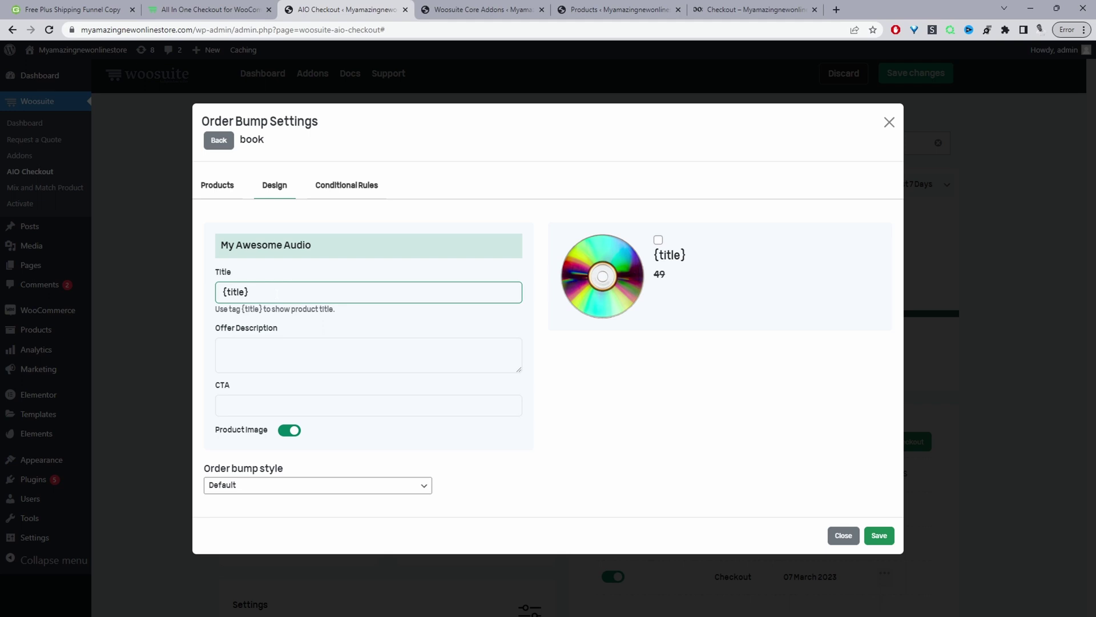
pyautogui.press('BackSpace')
pyautogui.press('BackSpace')
pyautogui.press('BackSpace')
pyautogui.press('BackSpace')
pyautogui.press('BackSpace')
pyautogui.press('BackSpace')
pyautogui.press('BackSpace')
pyautogui.write('Get the Audio version instantly')
pyautogui.press('Tab')
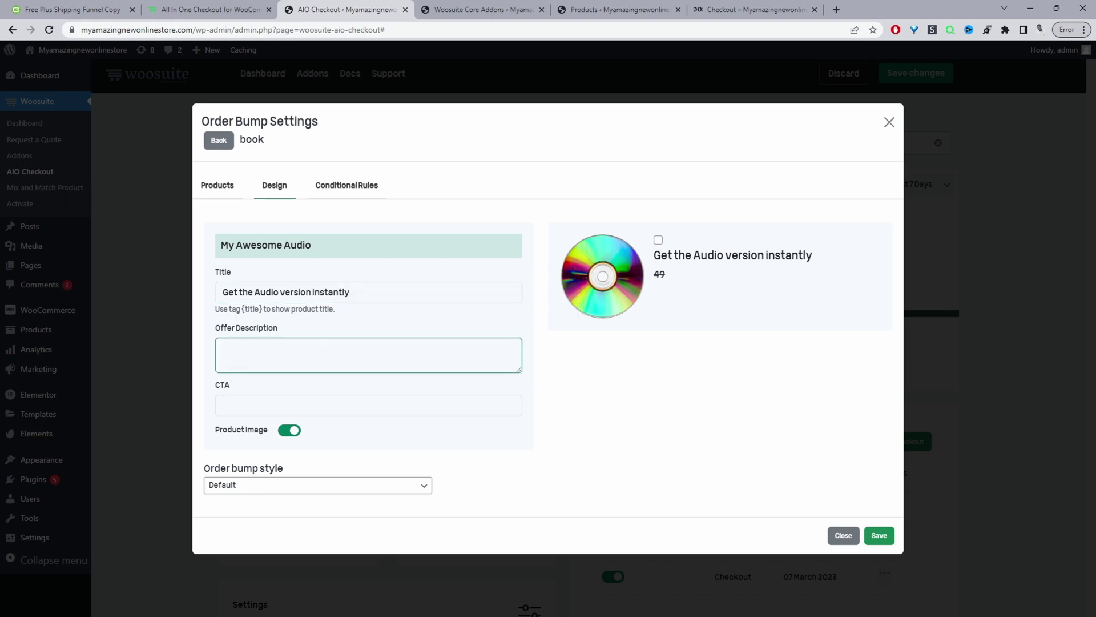
pyautogui.write('Whilst you wait for the paper back version get the audio format instantly to starte')
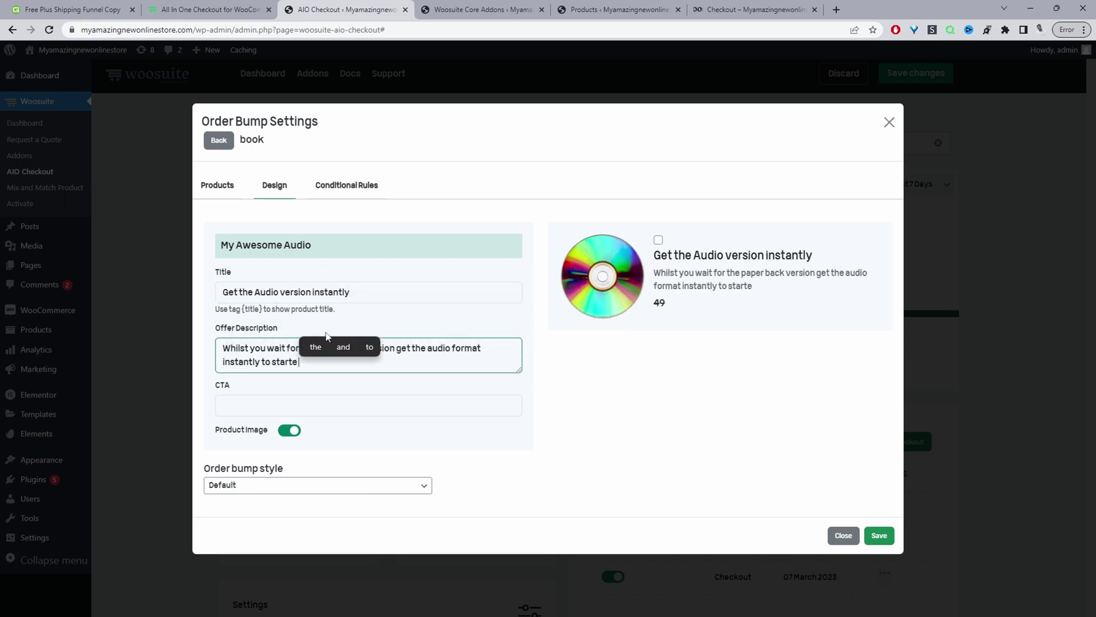
pyautogui.press('BackSpace')
pyautogui.write('implementing our strategies.')
pyautogui.press('Tab')
pyautogui.write('Y')
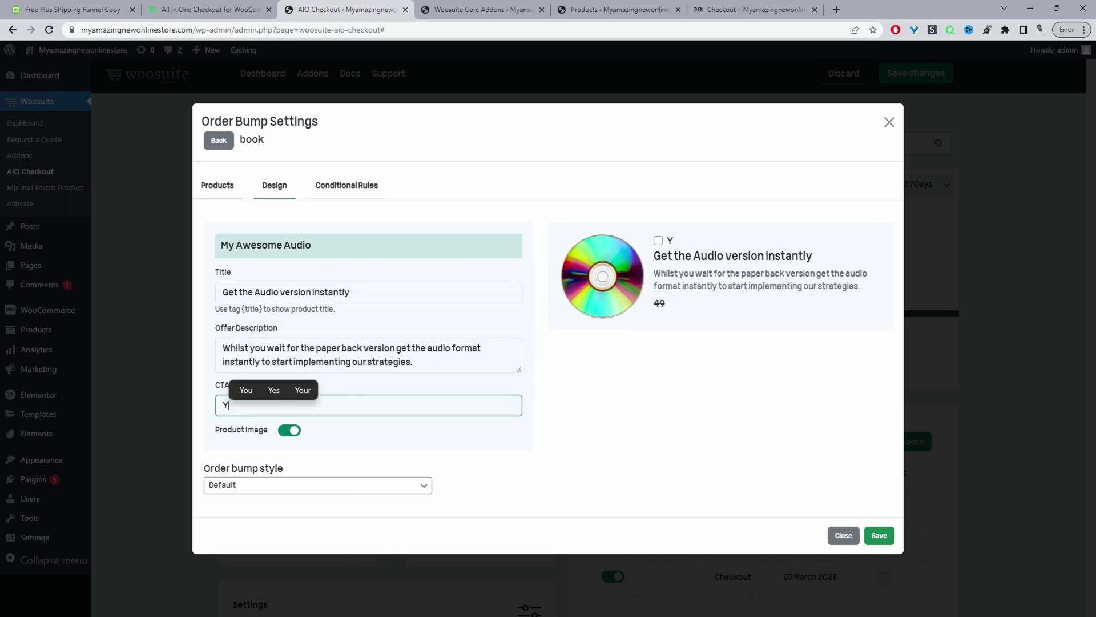
pyautogui.write('es, I want this!')
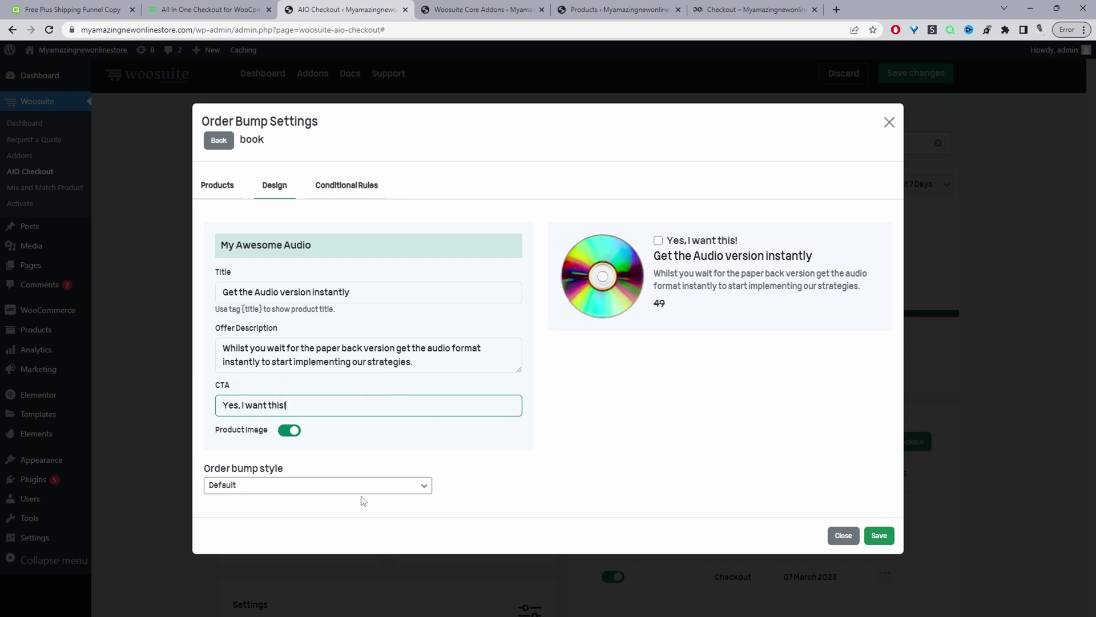
# Preview the Notification bump style, then revert to the Default style
pyautogui.click(319, 486)
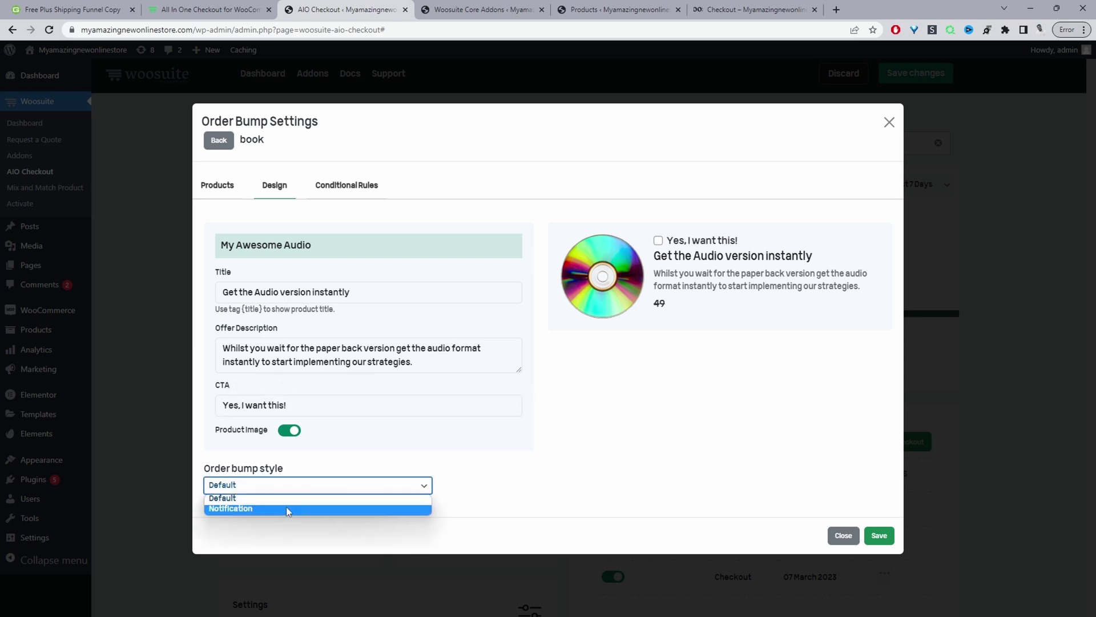
pyautogui.click(253, 508)
pyautogui.click(262, 491)
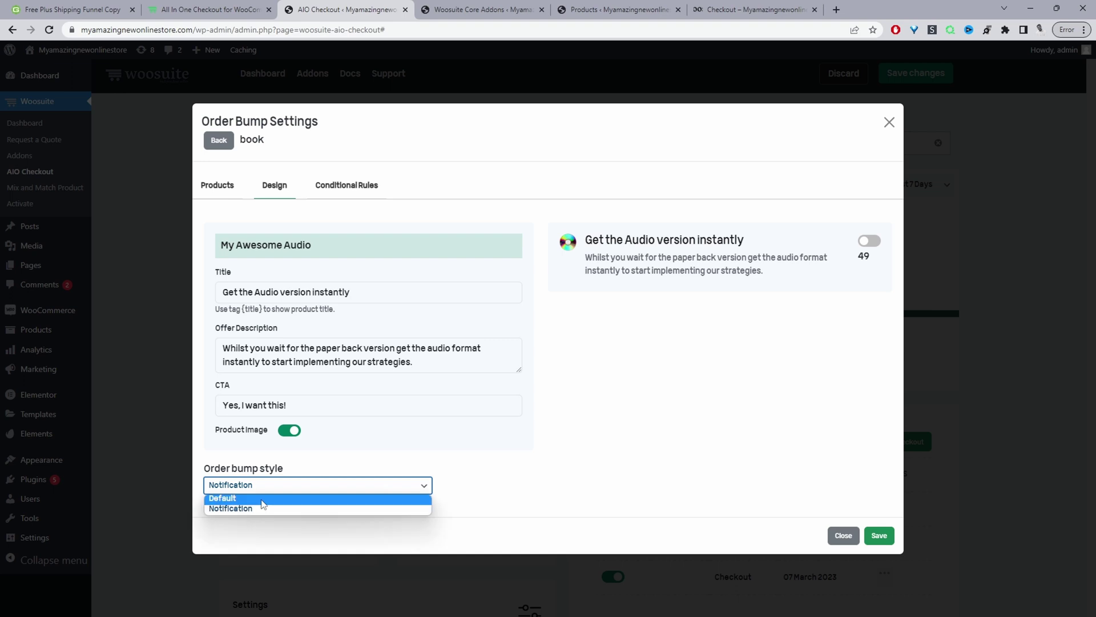
pyautogui.click(264, 498)
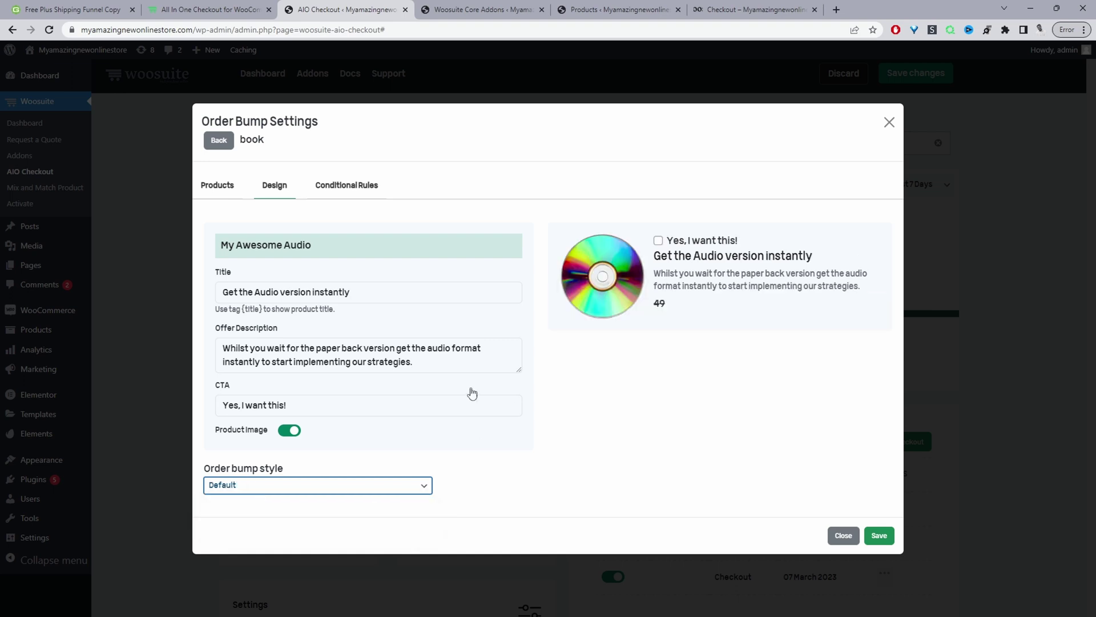
pyautogui.click(338, 194)
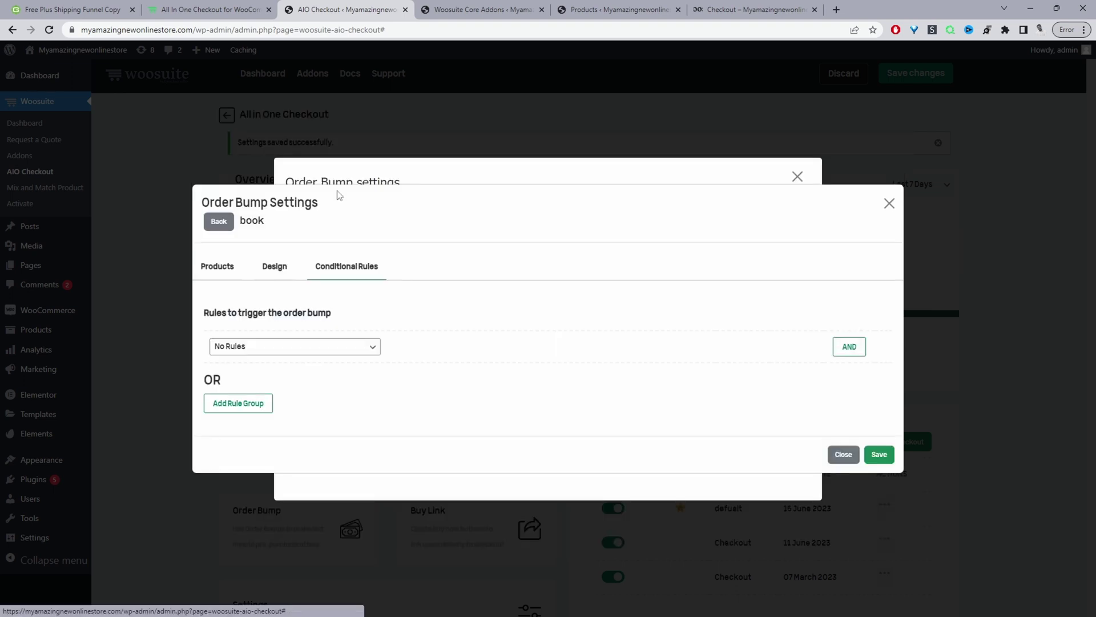
# Add a Cart Category(s) rule matching Book, save the bump, and close its settings
pyautogui.click(292, 347)
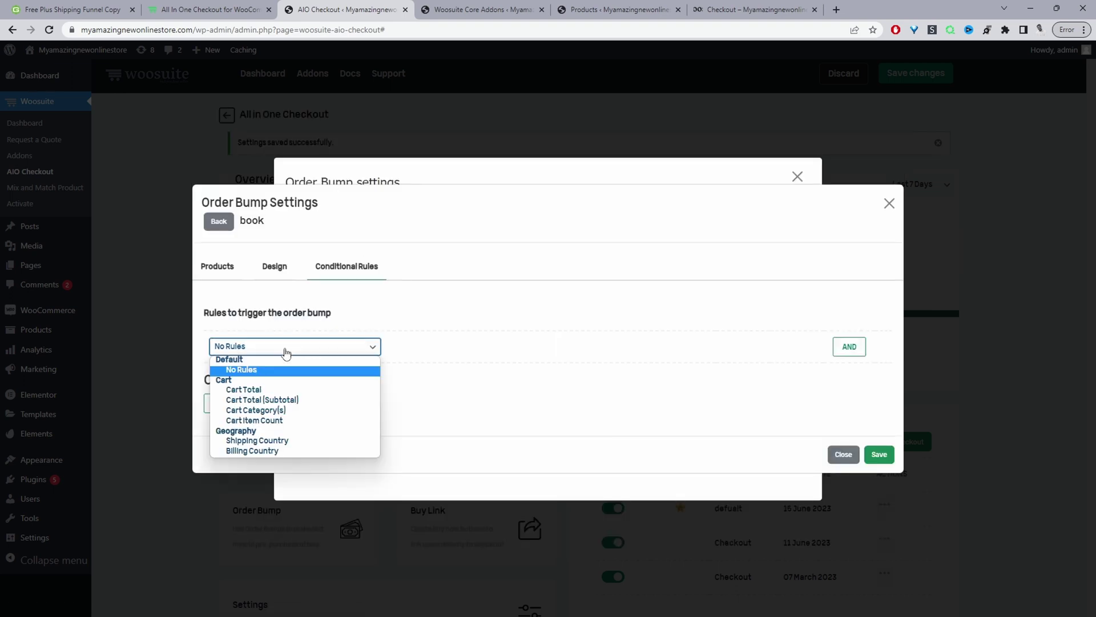
pyautogui.click(276, 411)
pyautogui.click(654, 359)
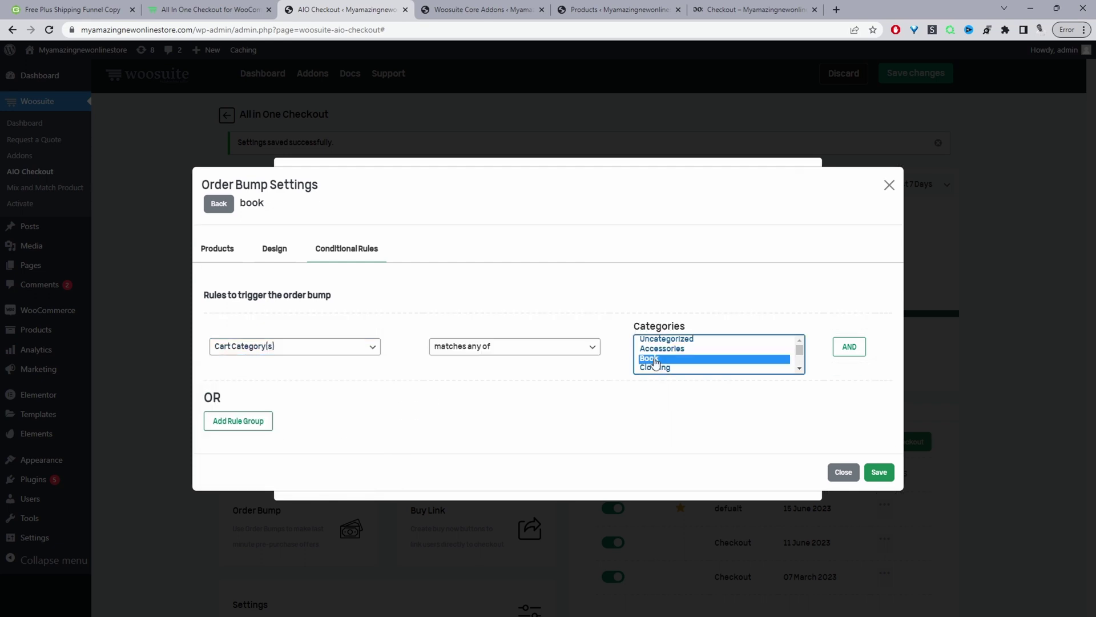
pyautogui.click(879, 474)
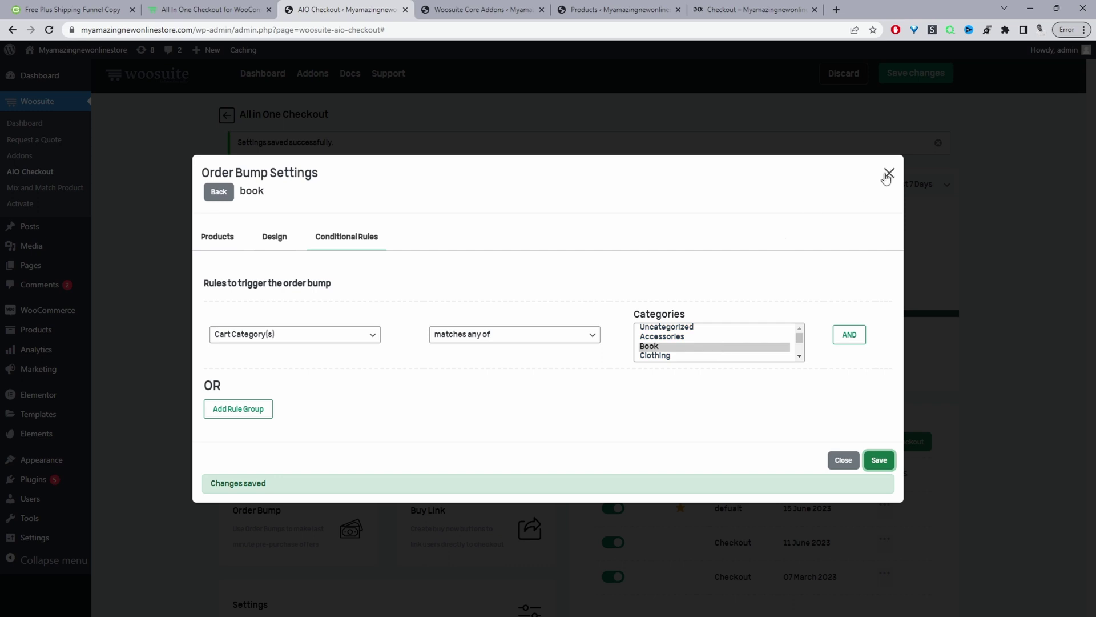
pyautogui.click(890, 173)
pyautogui.click(793, 176)
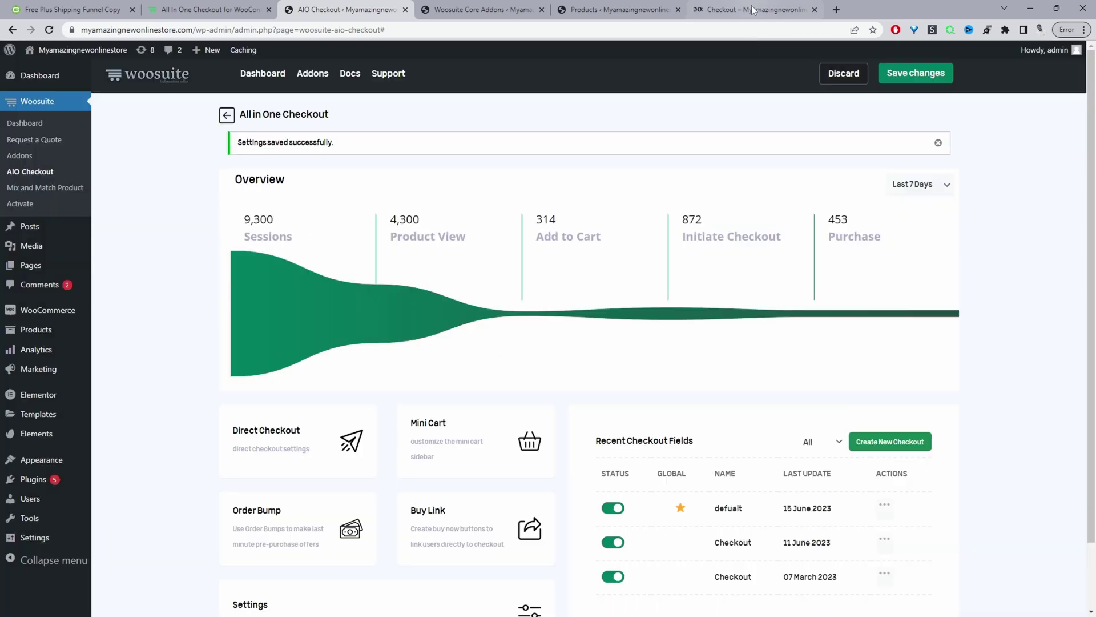
pyautogui.click(754, 10)
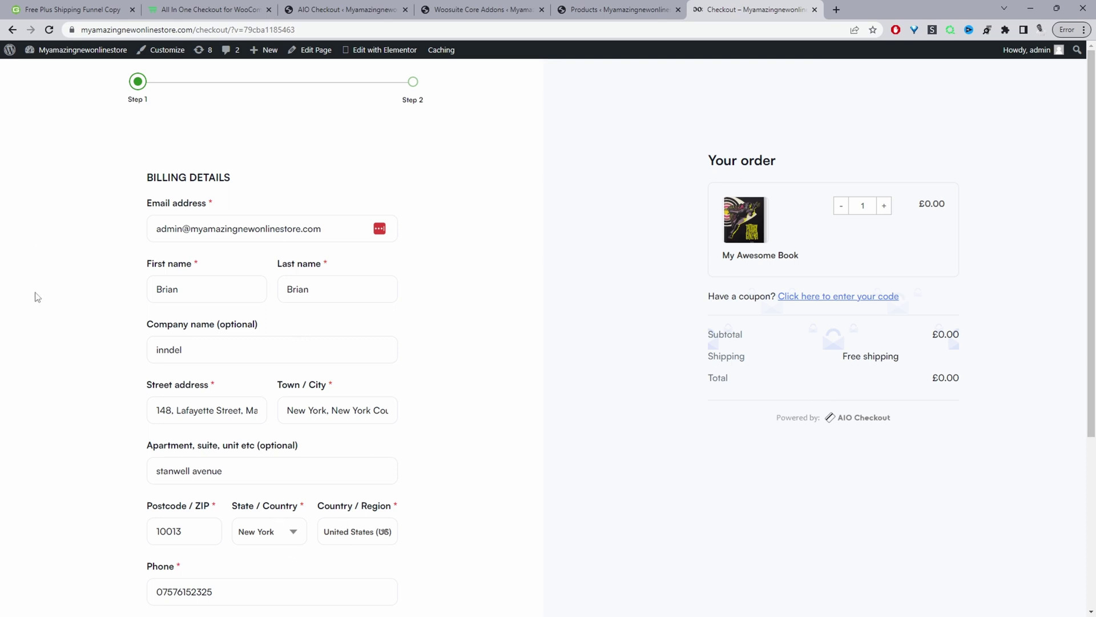
# Reload the checkout to see the £49.00 audio bump offer under the free book order
pyautogui.click(49, 31)
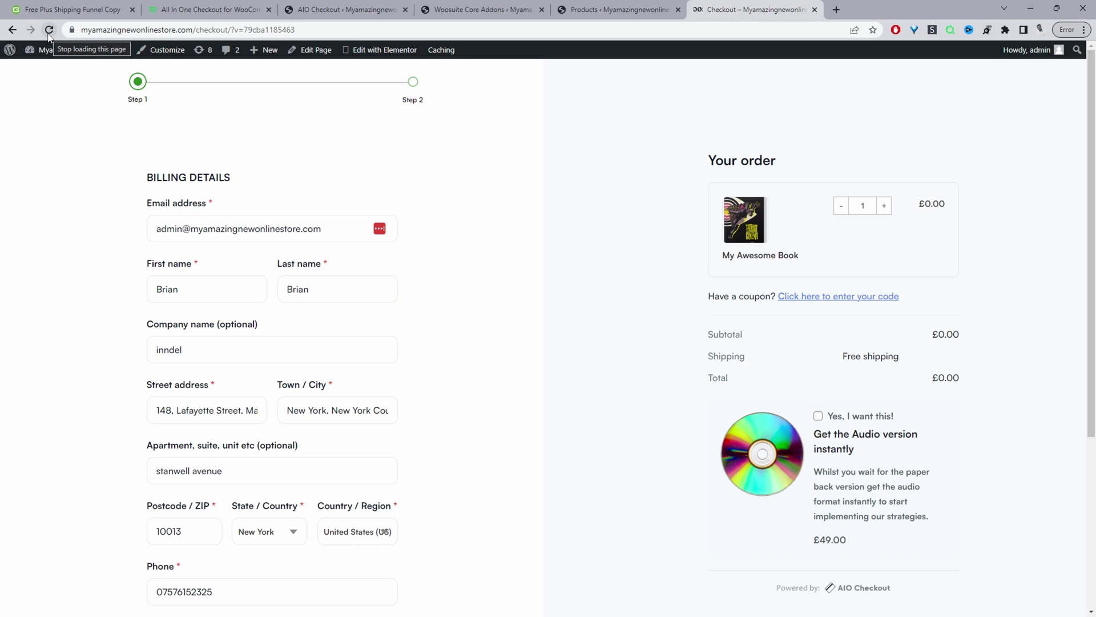
pyautogui.moveTo(733, 358); pyautogui.dragTo(871, 361)
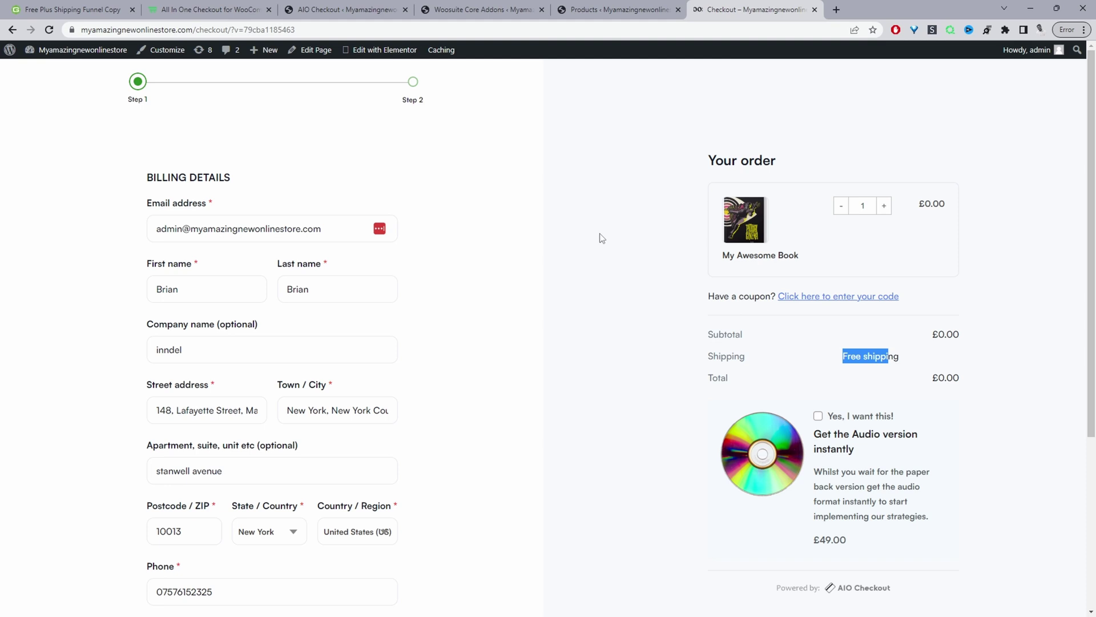
pyautogui.click(365, 12)
# Go to WooCommerce Shipping settings and open the methods for Locations not covered by your other zones
pyautogui.click(889, 109)
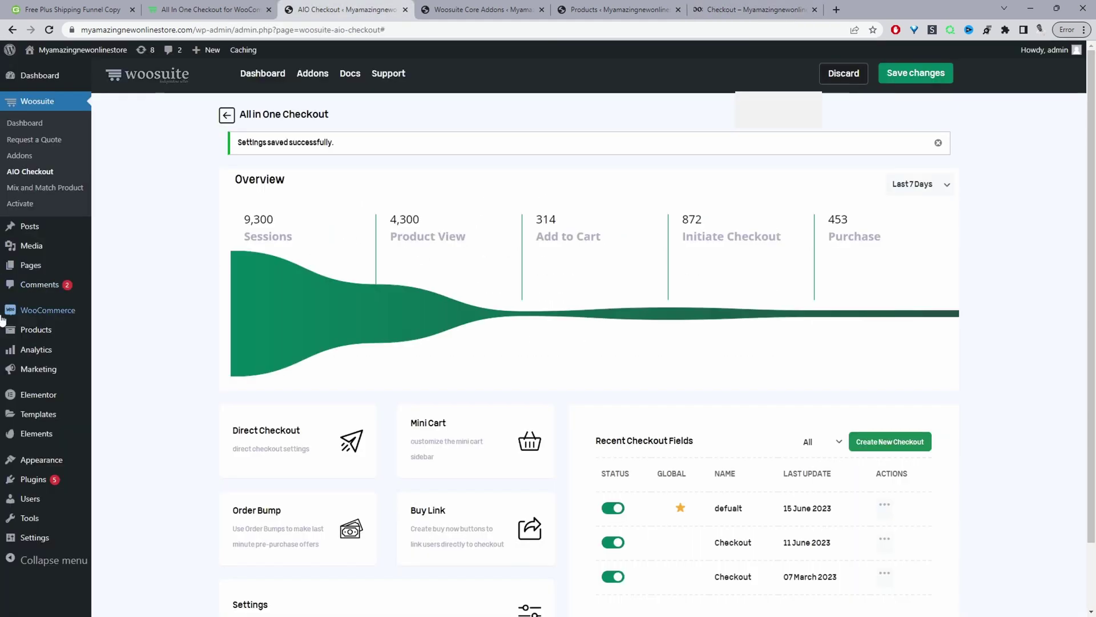
pyautogui.moveTo(71, 316)
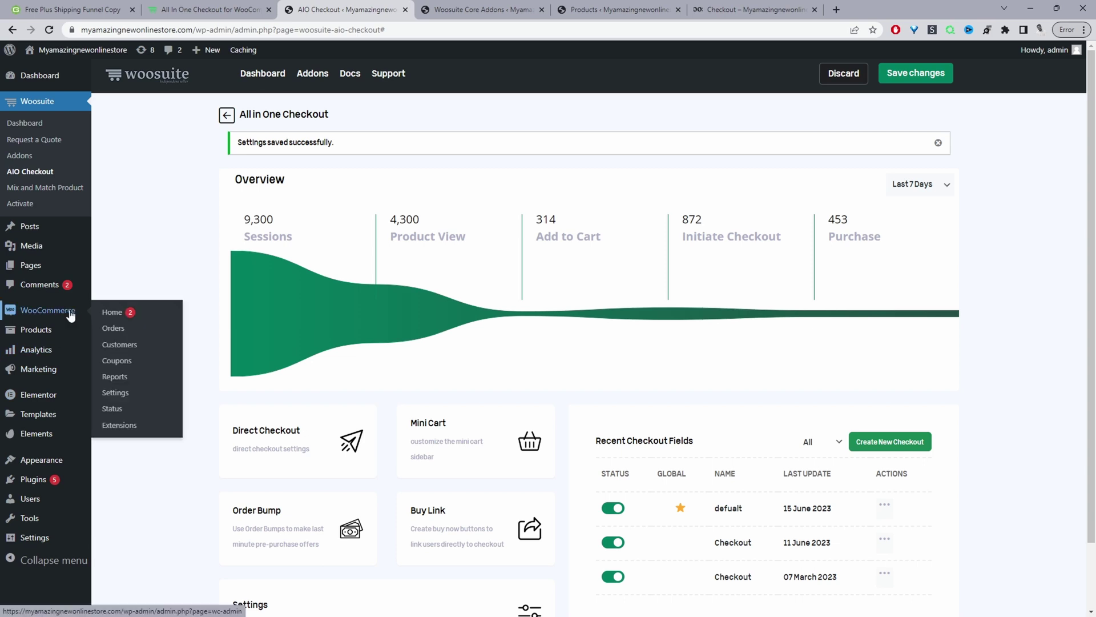
pyautogui.click(140, 393)
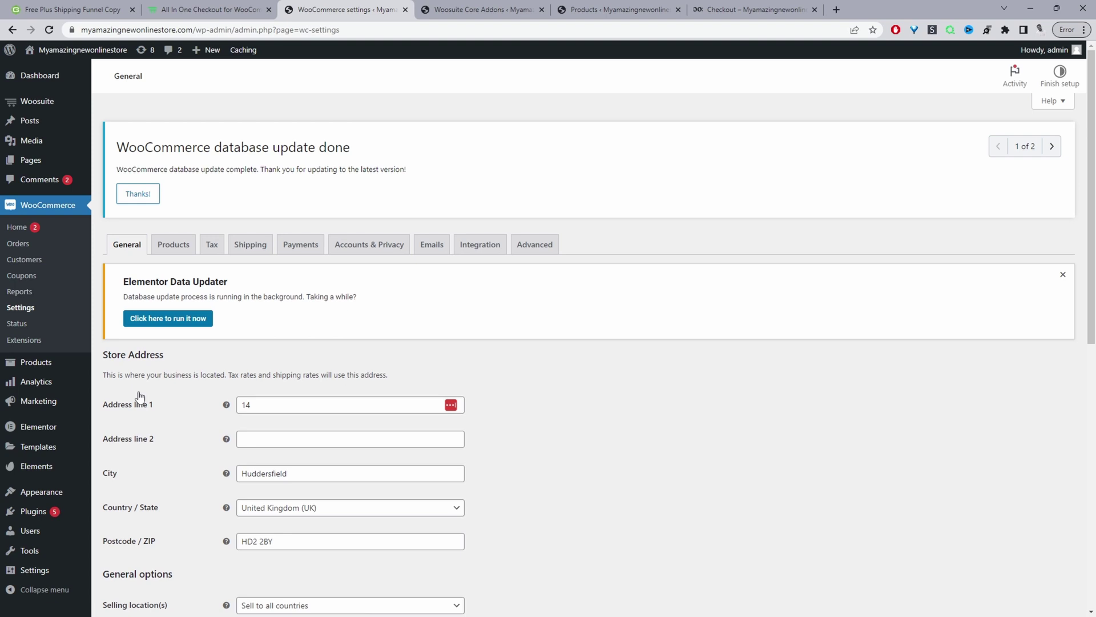
pyautogui.click(253, 248)
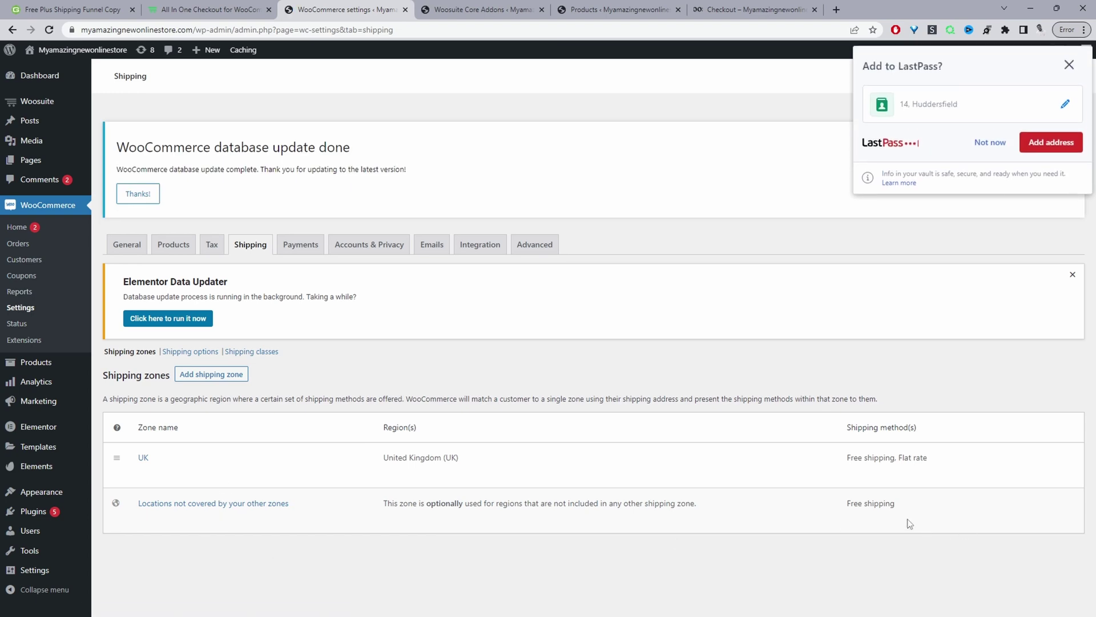
pyautogui.hotkey('ctrl', 'a')
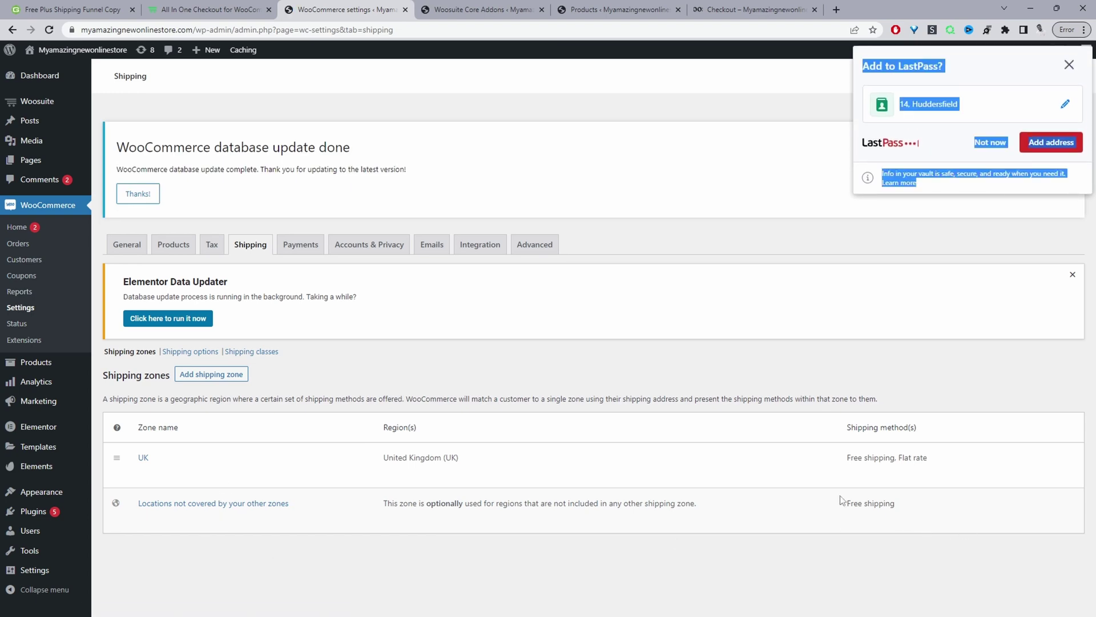
pyautogui.click(990, 145)
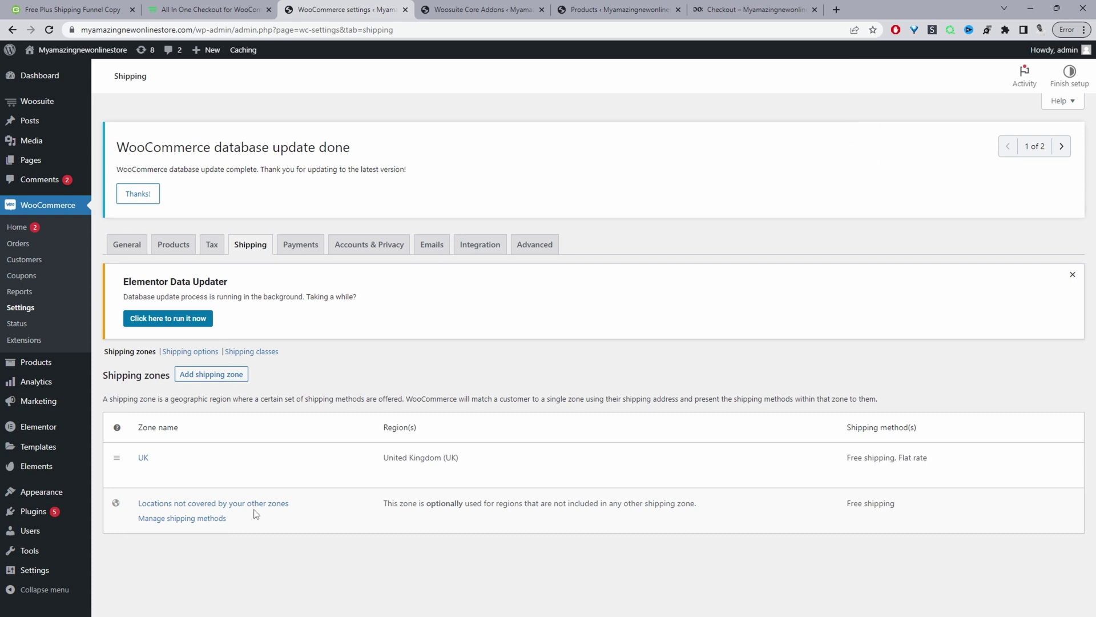
pyautogui.click(148, 520)
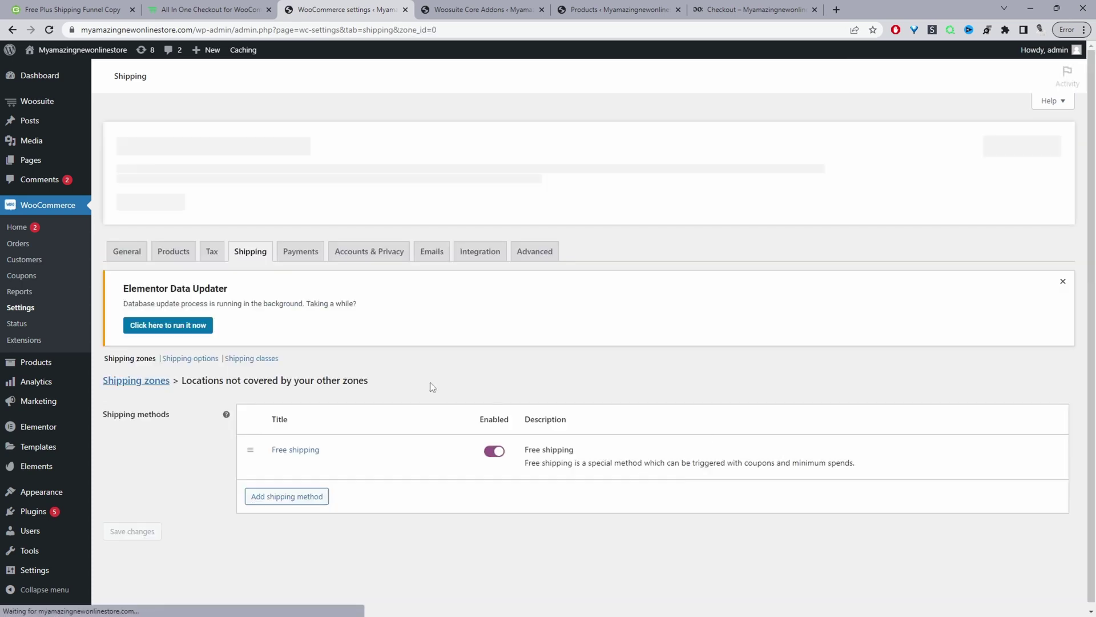
# Disable Free shipping for the zone and add a Flat rate shipping method
pyautogui.click(496, 444)
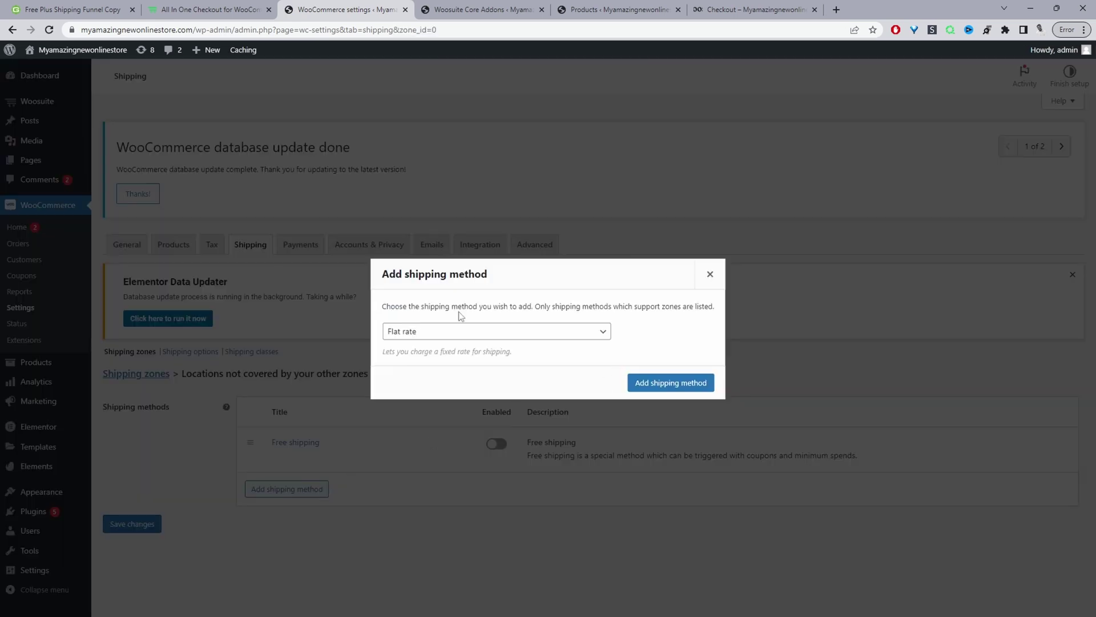
pyautogui.click(678, 379)
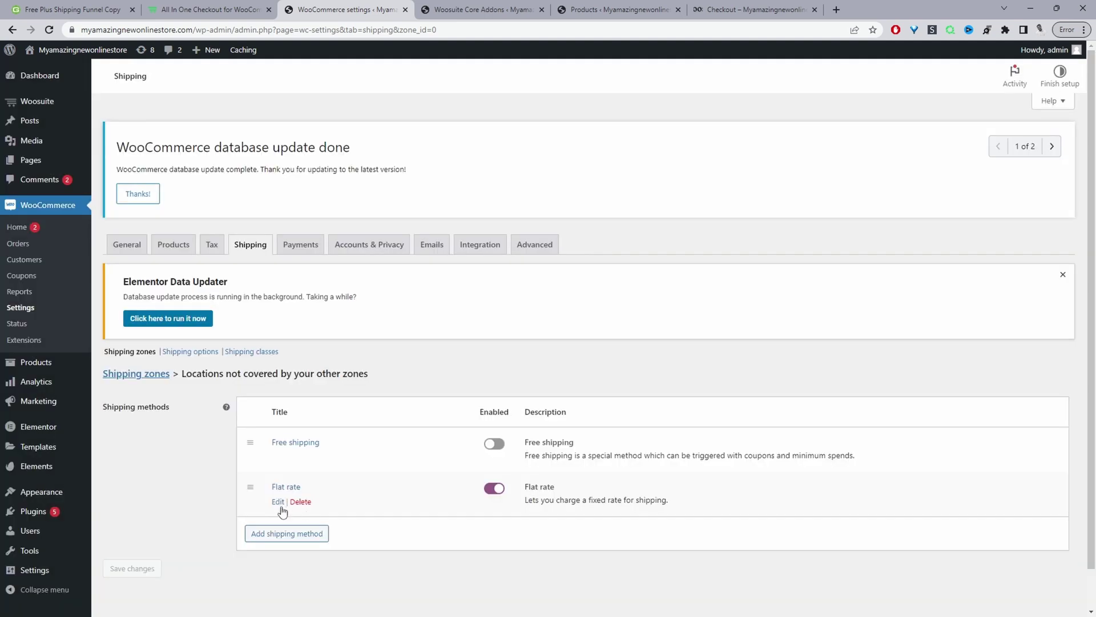
pyautogui.click(277, 502)
pyautogui.click(278, 502)
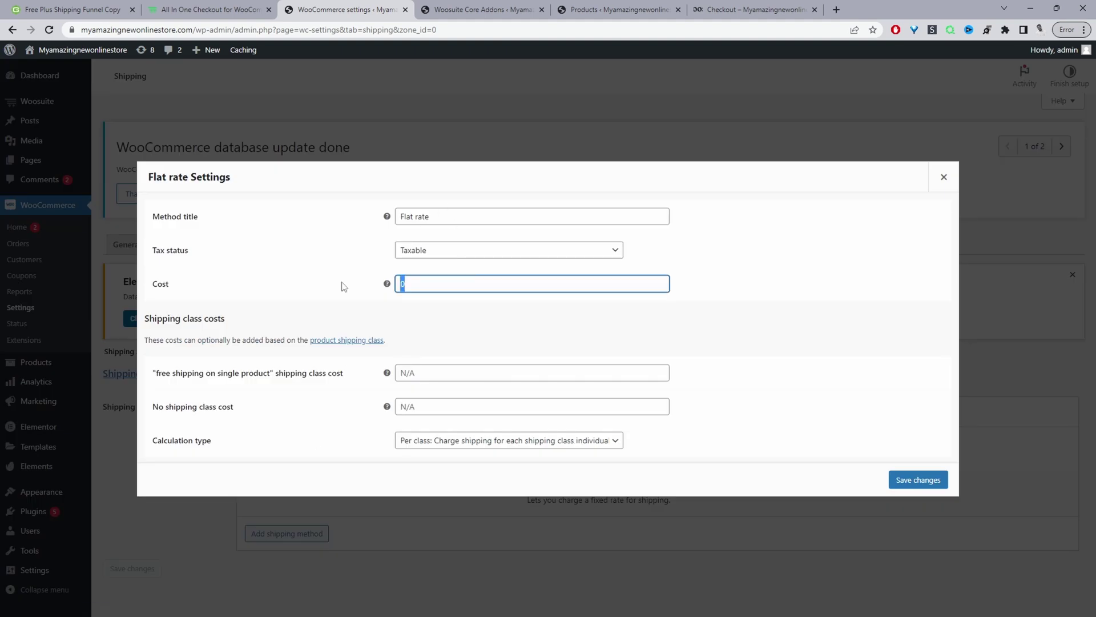
# Set the Flat rate cost to 6.98 * [qty] and save the changes
pyautogui.press('BackSpace')
pyautogui.moveTo(387, 286)
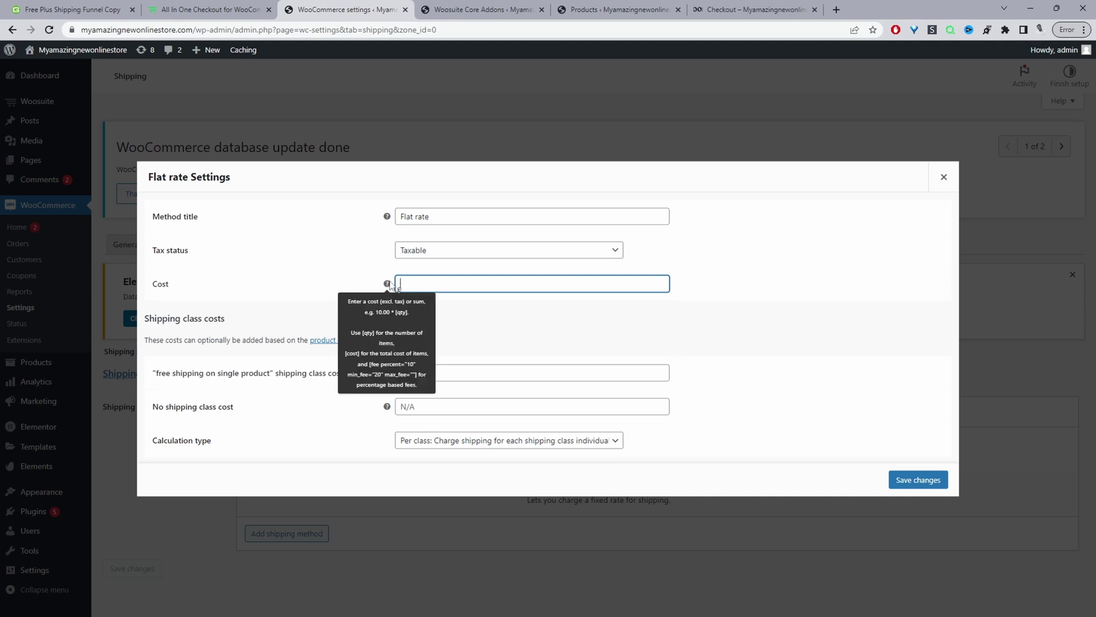
pyautogui.click(463, 284)
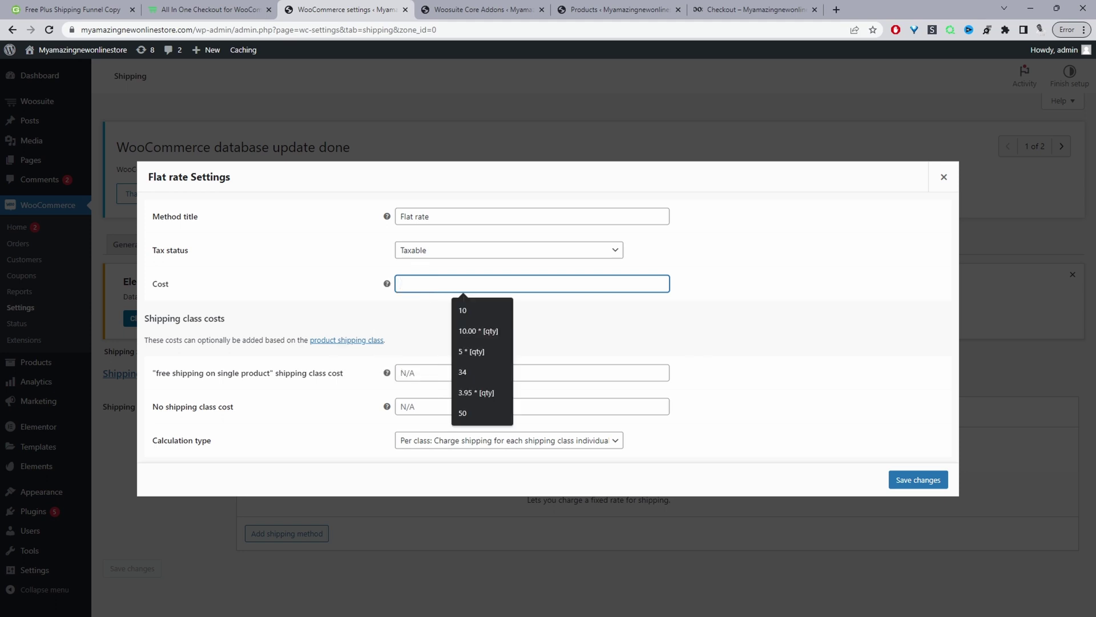
pyautogui.click(471, 351)
pyautogui.click(404, 284)
pyautogui.press('BackSpace')
pyautogui.write('6')
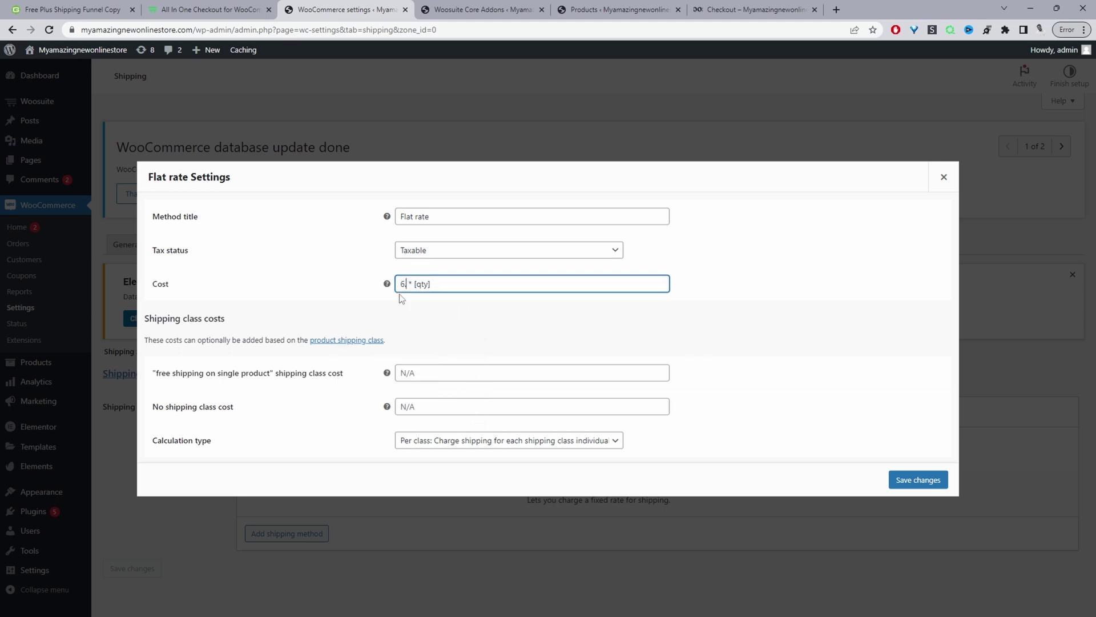
pyautogui.write('.98')
pyautogui.click(918, 479)
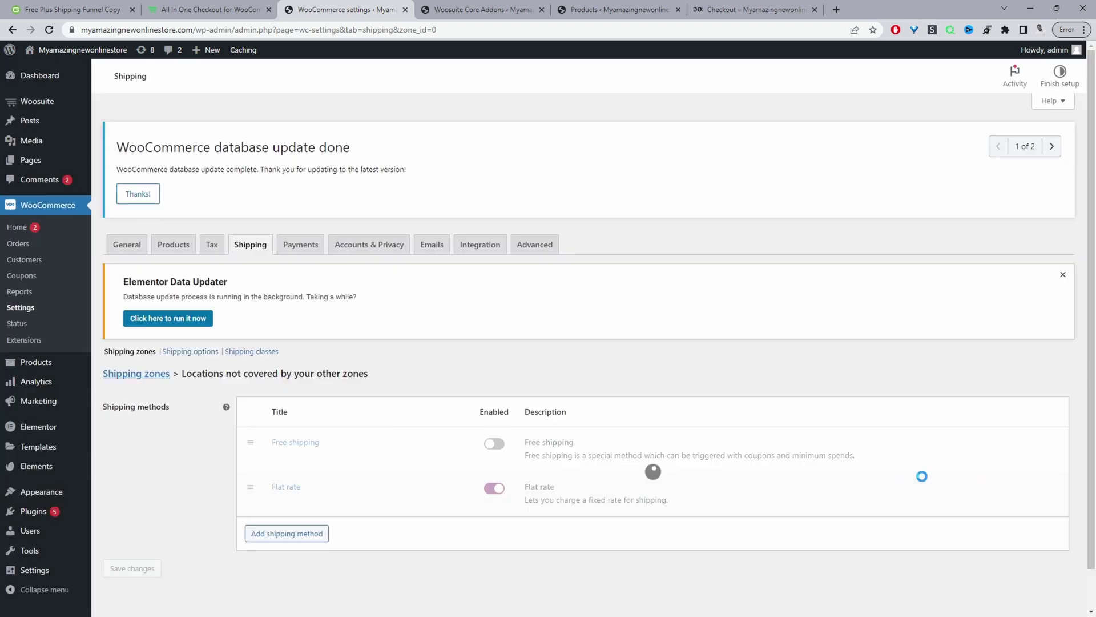
pyautogui.click(737, 10)
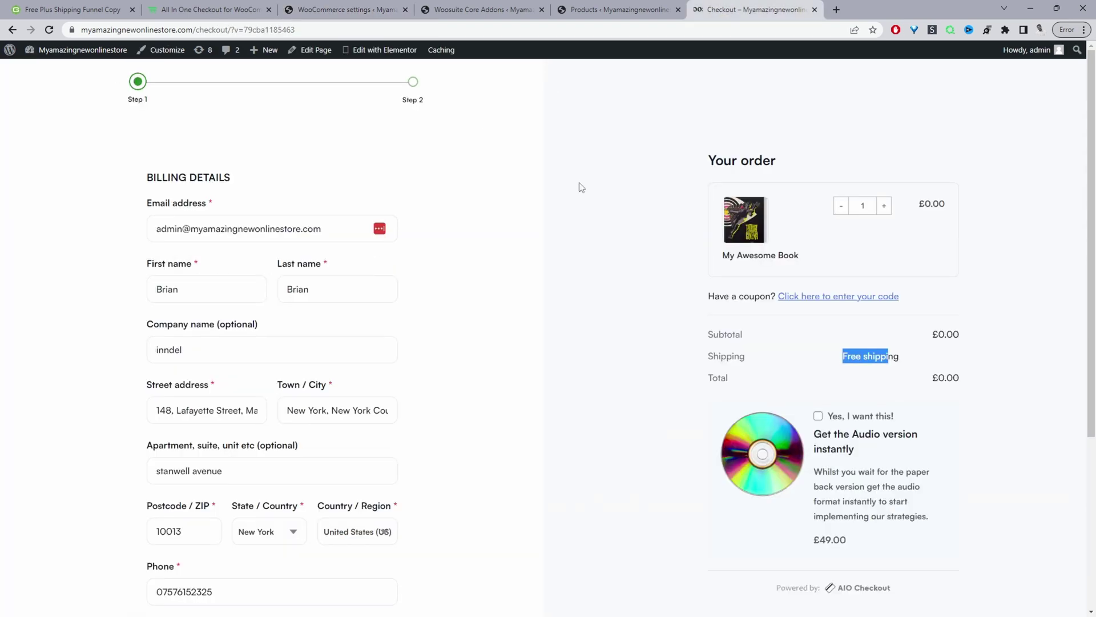
# Reload the checkout and check the £6.98 flat rate shipping against the £0.00 book
pyautogui.click(49, 29)
pyautogui.moveTo(908, 356); pyautogui.dragTo(883, 361)
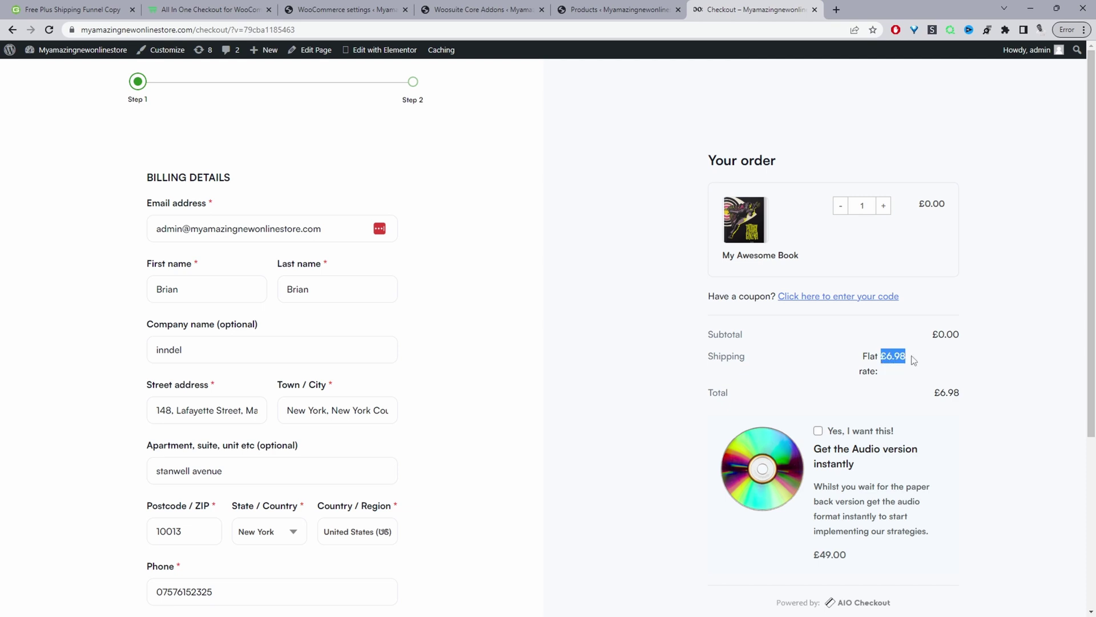
pyautogui.moveTo(947, 204); pyautogui.dragTo(920, 208)
pyautogui.moveTo(908, 358); pyautogui.dragTo(882, 360)
# Accept the audio-version order bump; the total becomes £62.96 with a £13.96 flat rate
pyautogui.scroll(-3, 912, 371)
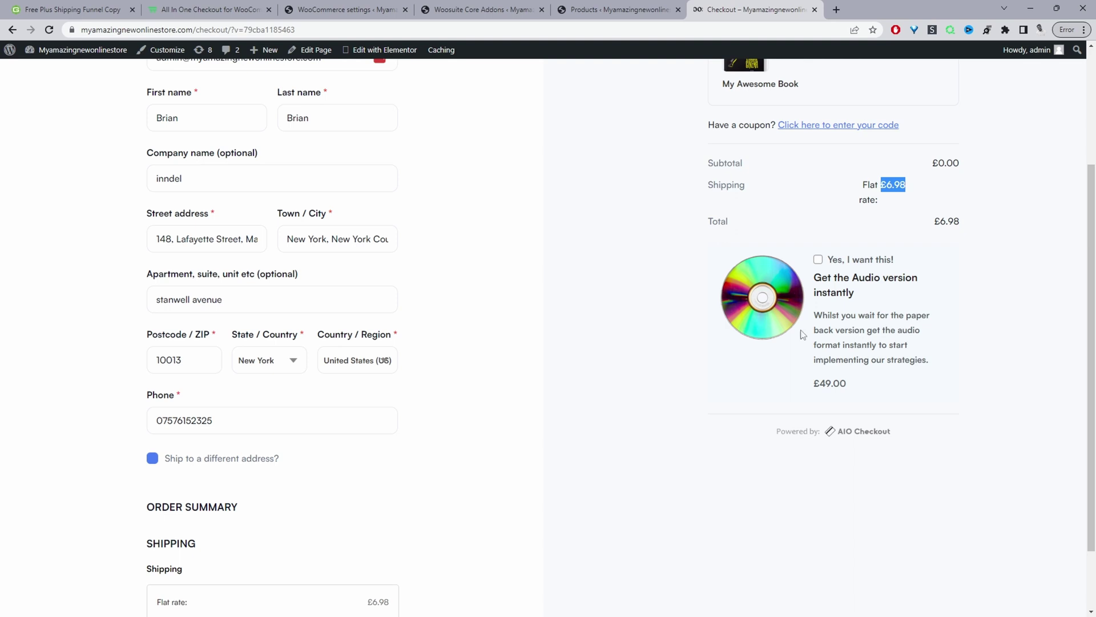
pyautogui.click(819, 260)
pyautogui.scroll(2, 771, 354)
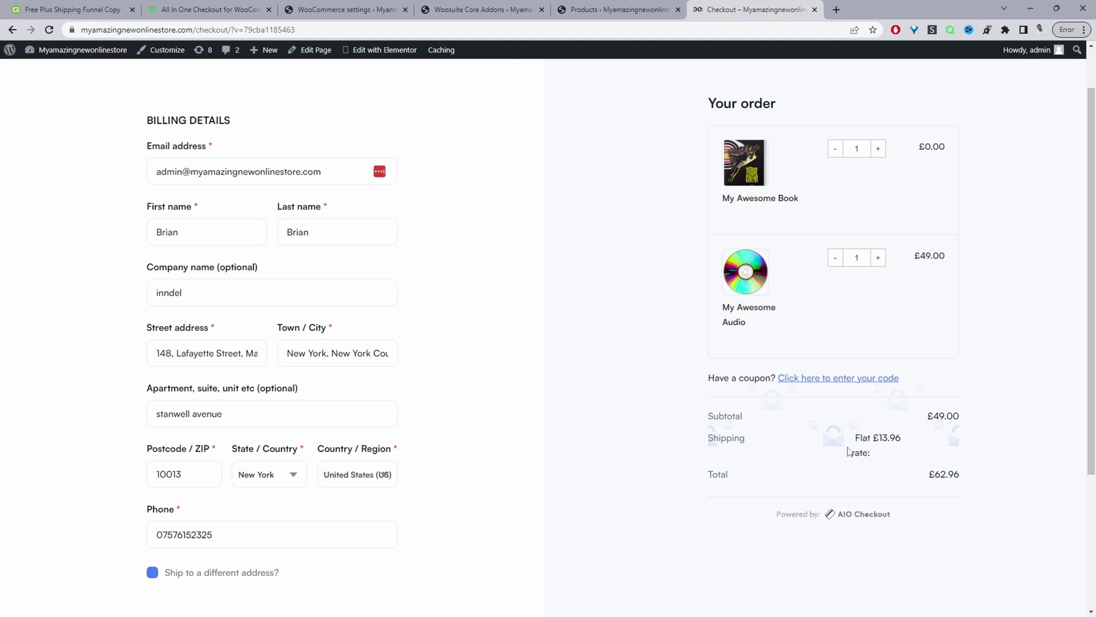
pyautogui.click(363, 10)
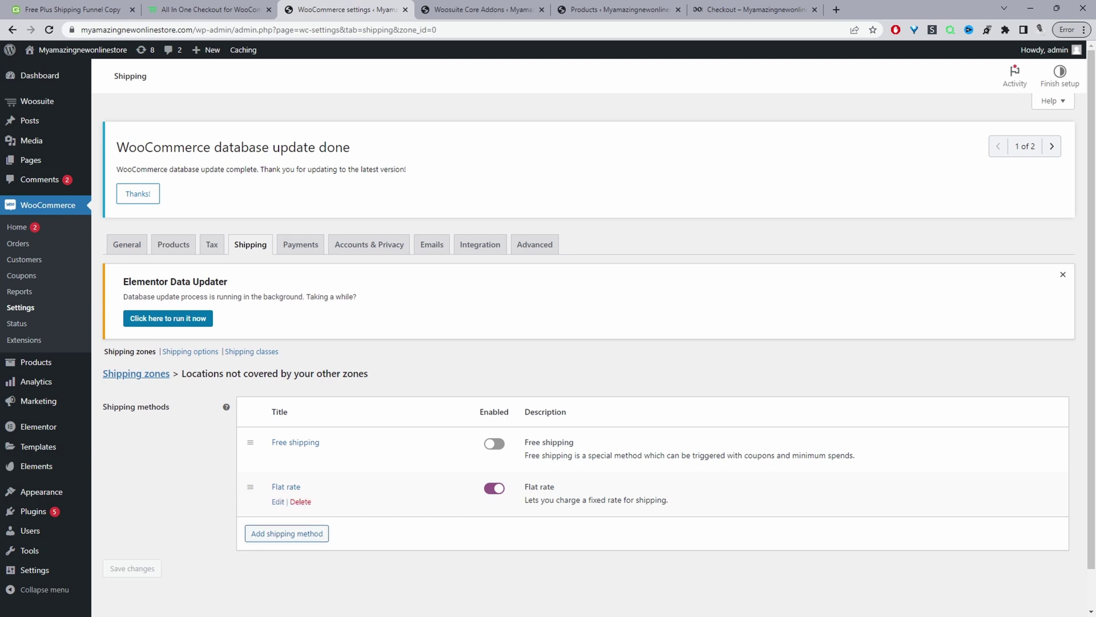
# Strip ' * [qty]' from the Flat rate cost so it is a single 6.98 charge, and save
pyautogui.click(278, 502)
pyautogui.moveTo(417, 284); pyautogui.dragTo(610, 263)
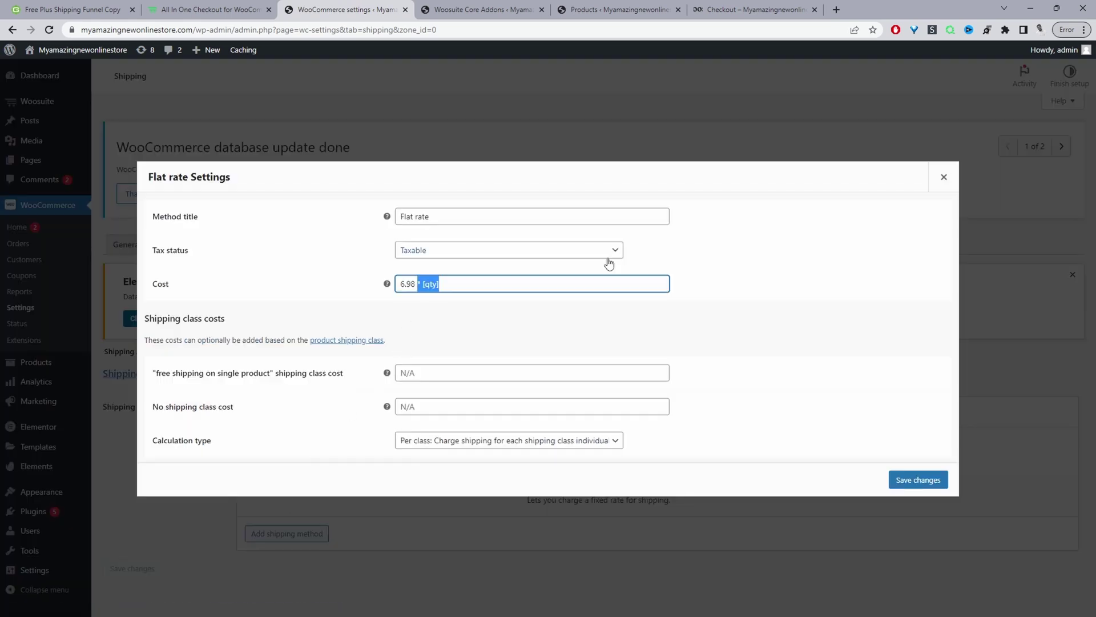
pyautogui.press('BackSpace')
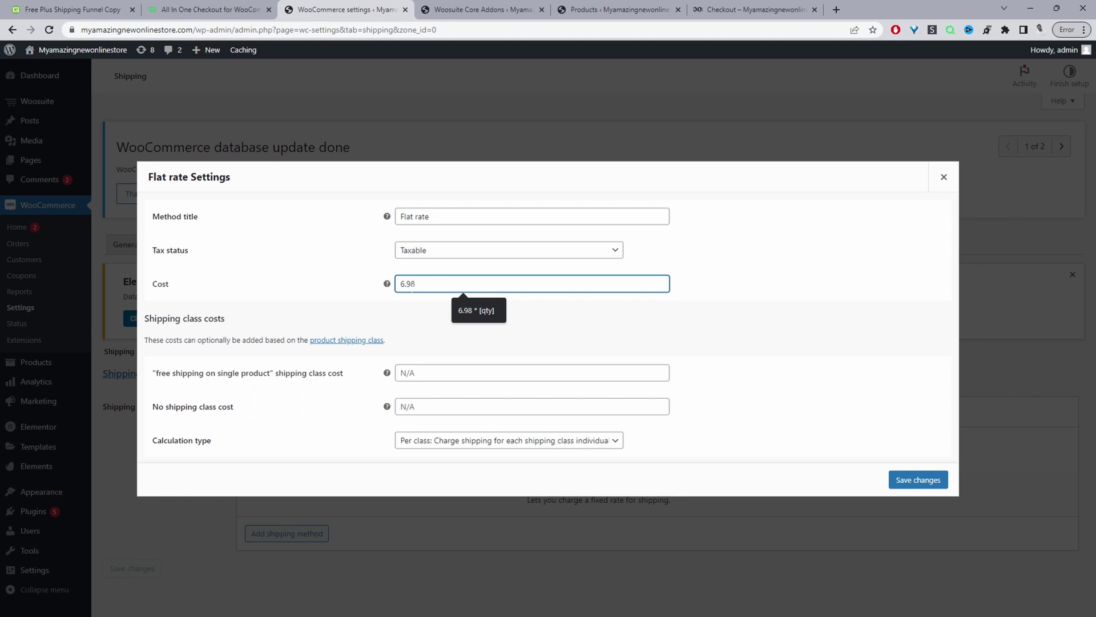
pyautogui.press('Return')
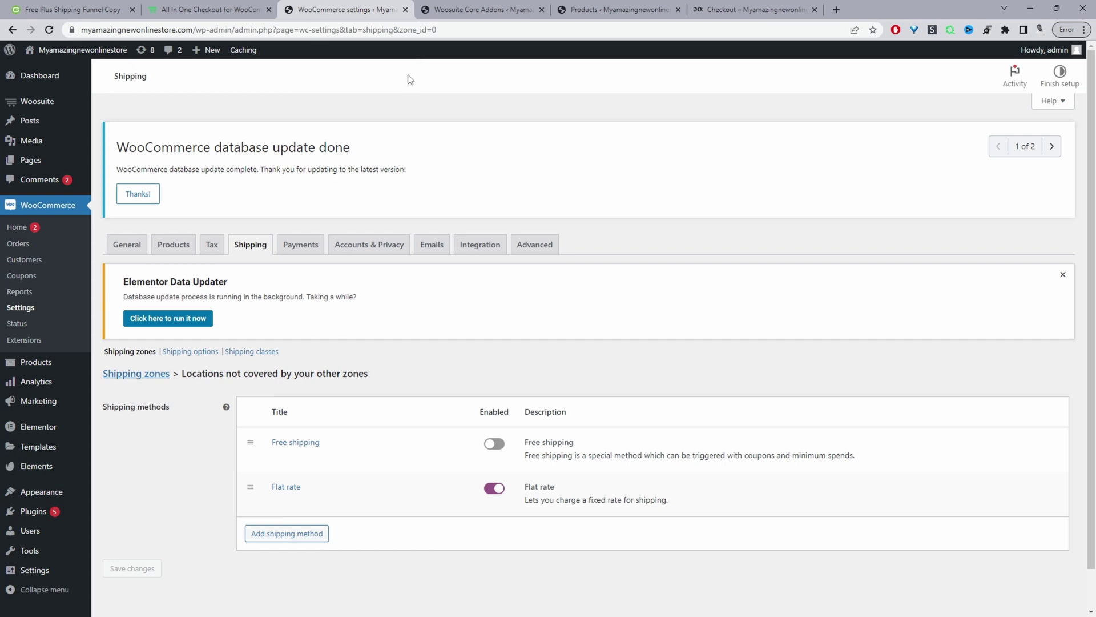